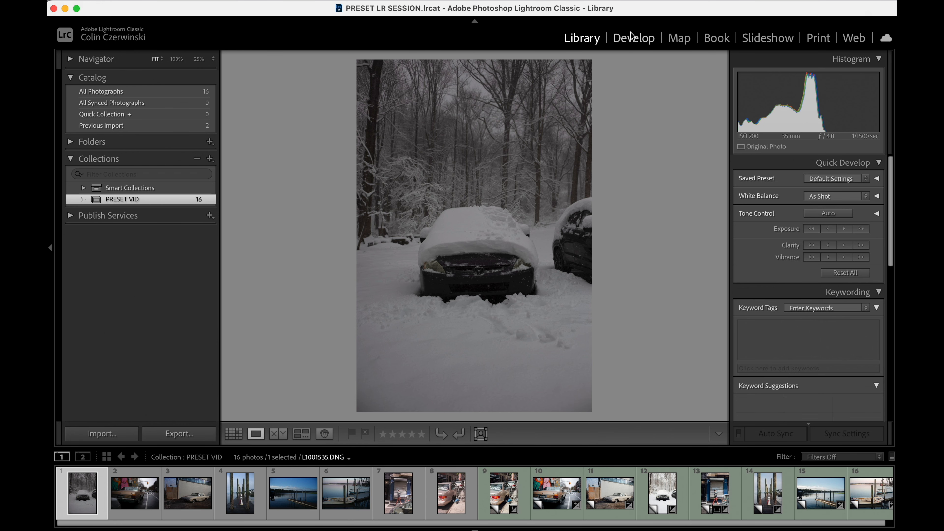
Open the snowy car photo for developing and apply the CZ MAIN preset from the M262 group.
click(627, 38)
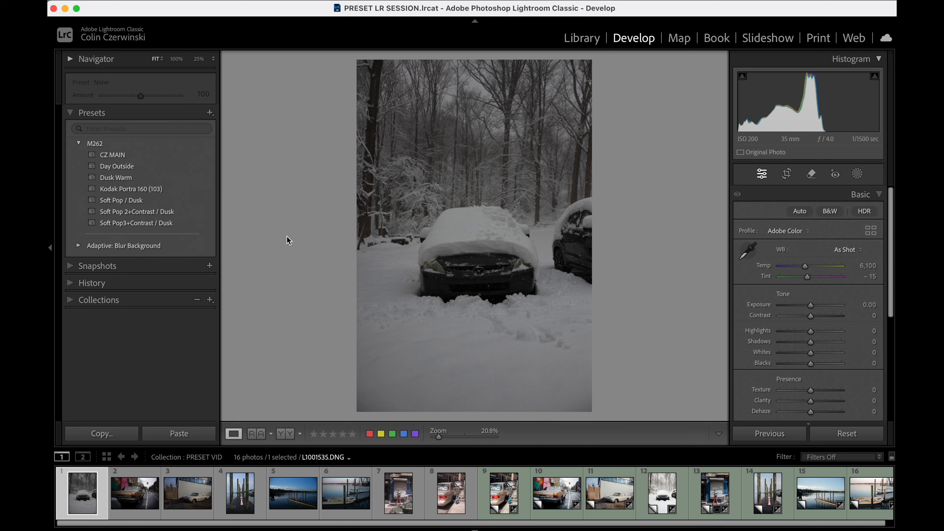
click(154, 157)
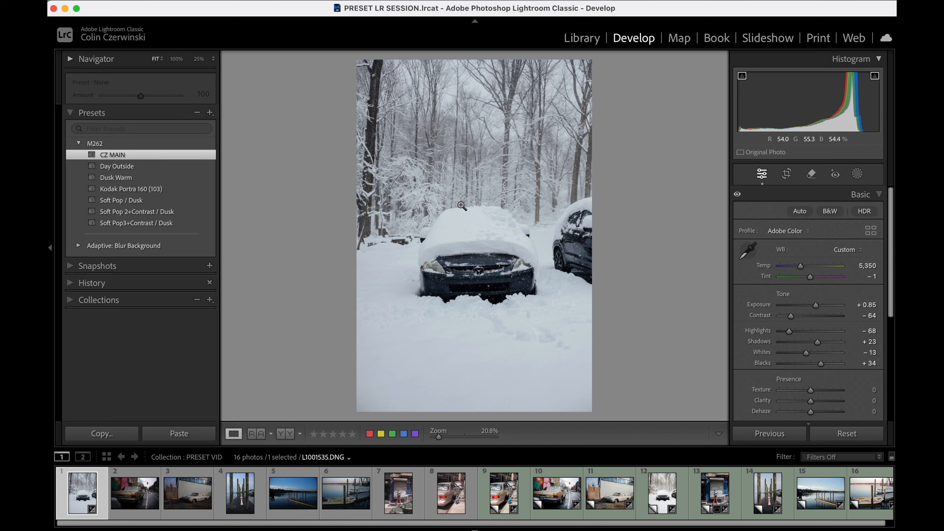
Sample the snow on the car as the white balance neutral and raise Exposure to +1.05.
key(w)
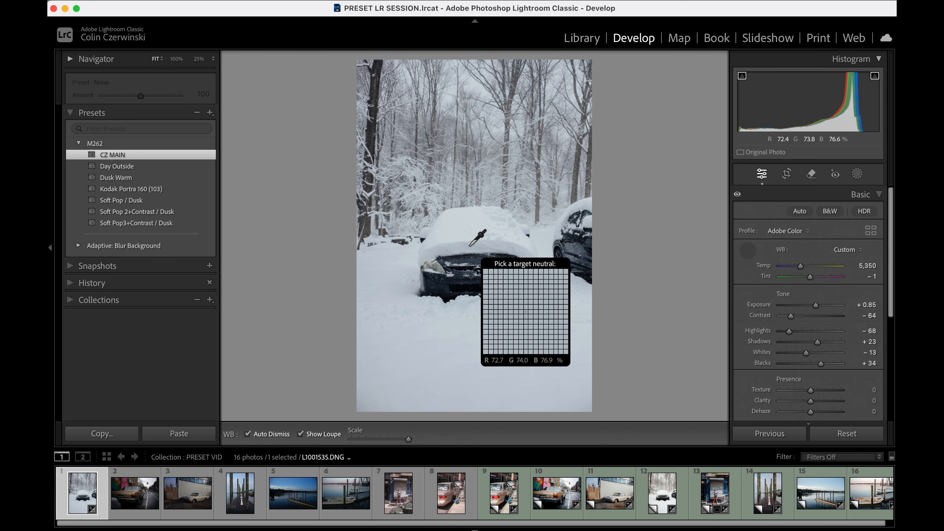
click(459, 247)
key(w)
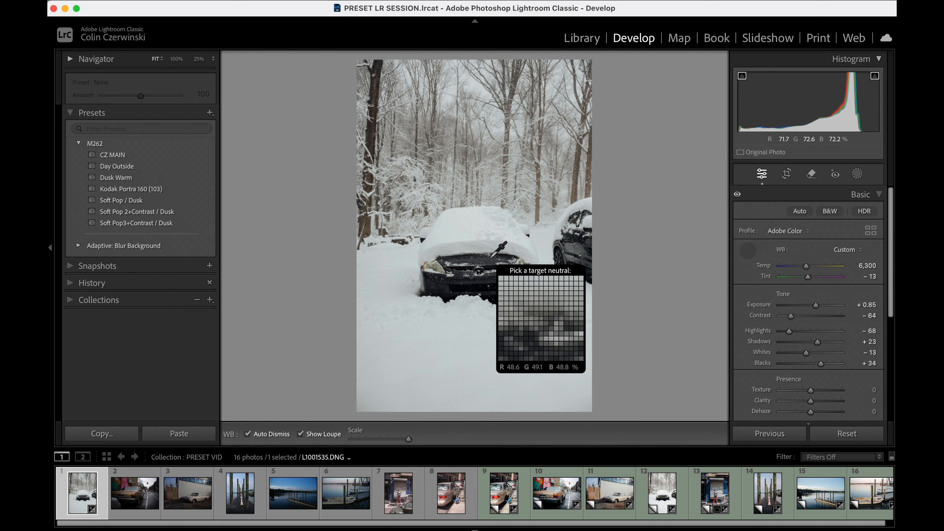
click(489, 256)
key(w)
key(Escape)
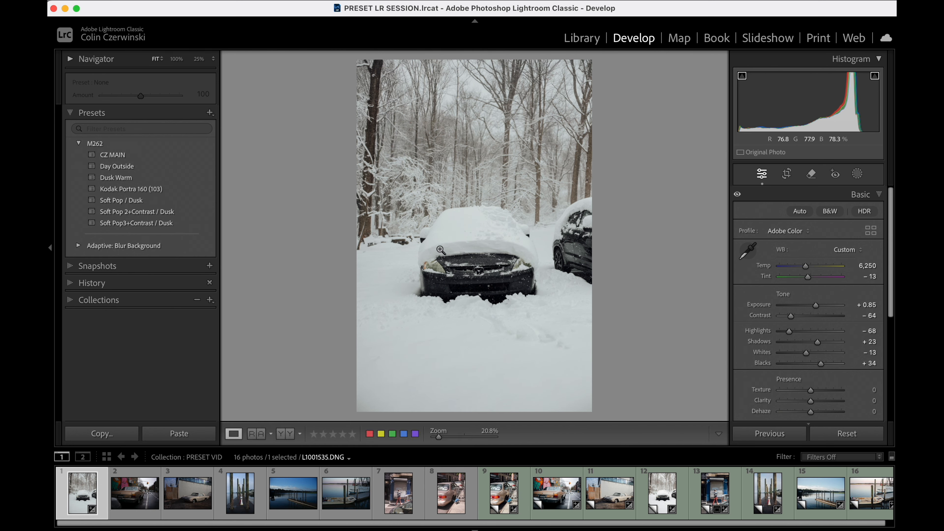
key(w)
click(466, 248)
key(w)
key(Escape)
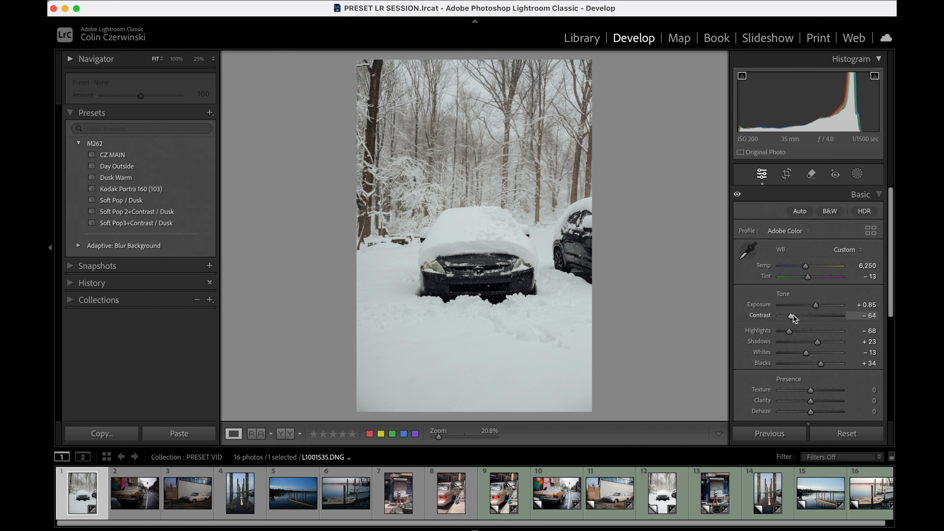
drag(816, 305, 817, 307)
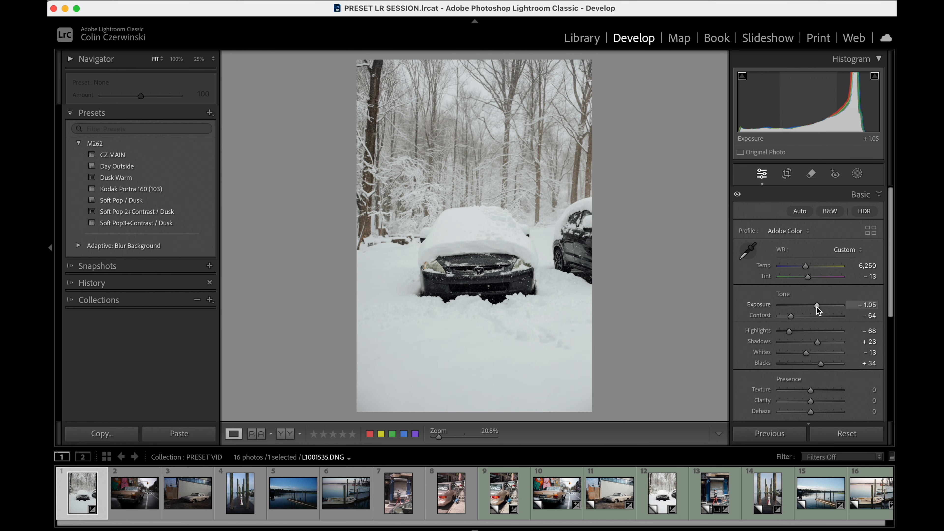
Compare the photo against white and black workspace backgrounds, leaving the background color on White.
right_click(663, 249)
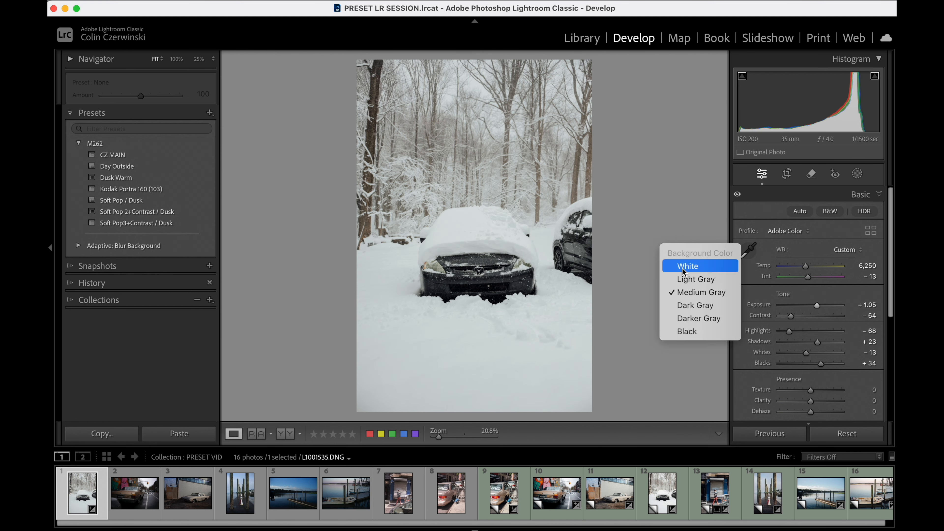
click(691, 266)
right_click(640, 228)
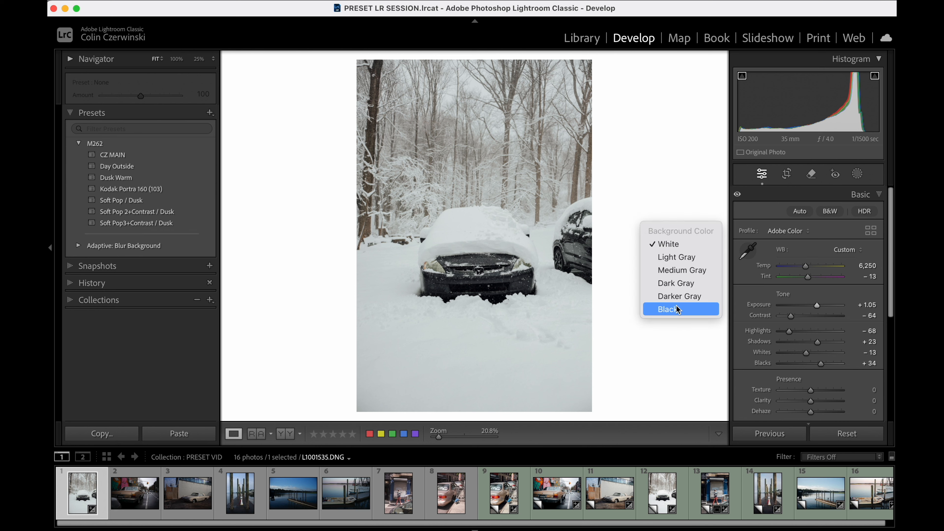
click(649, 247)
right_click(641, 211)
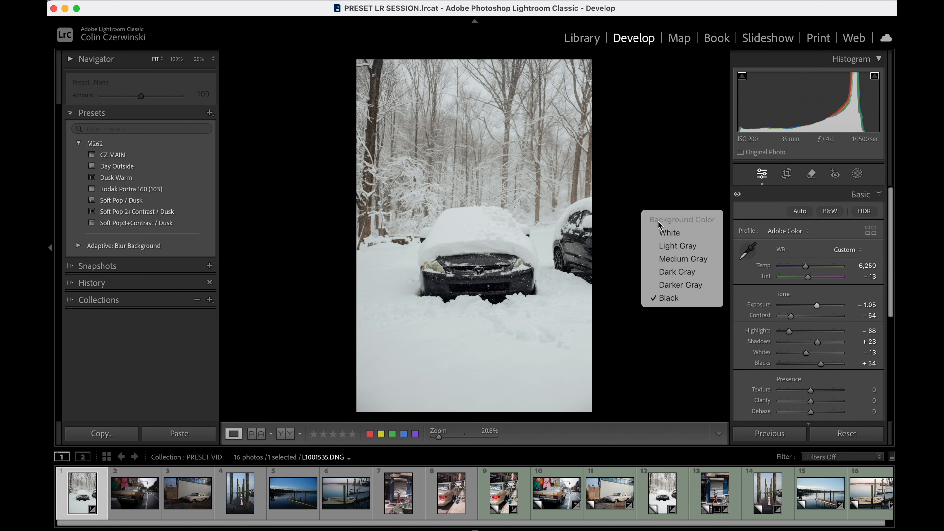
click(670, 233)
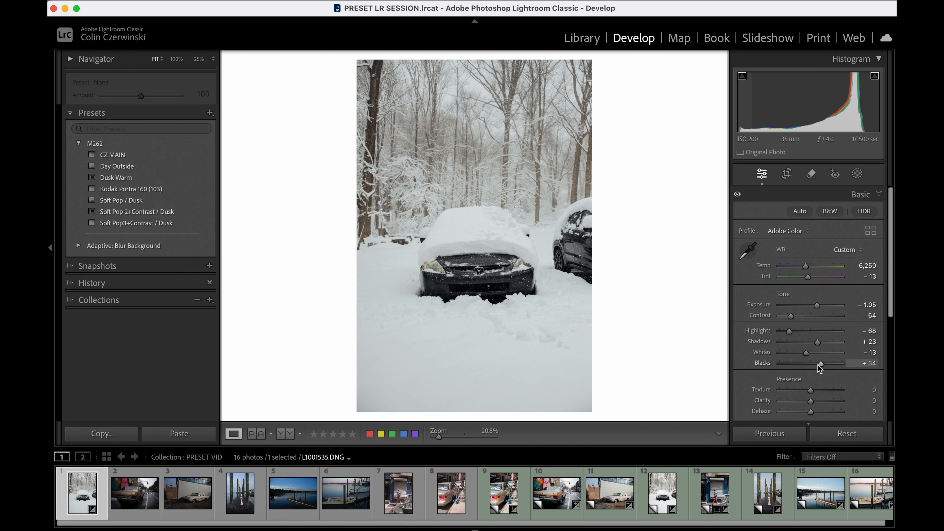
Set Blacks to +29 and Whites to +37, and check the snow detail on the car at 100% zoom.
mouse_move(819, 365)
mouse_down()
mouse_move(786, 360)
mouse_move(814, 364)
mouse_move(802, 364)
mouse_up()
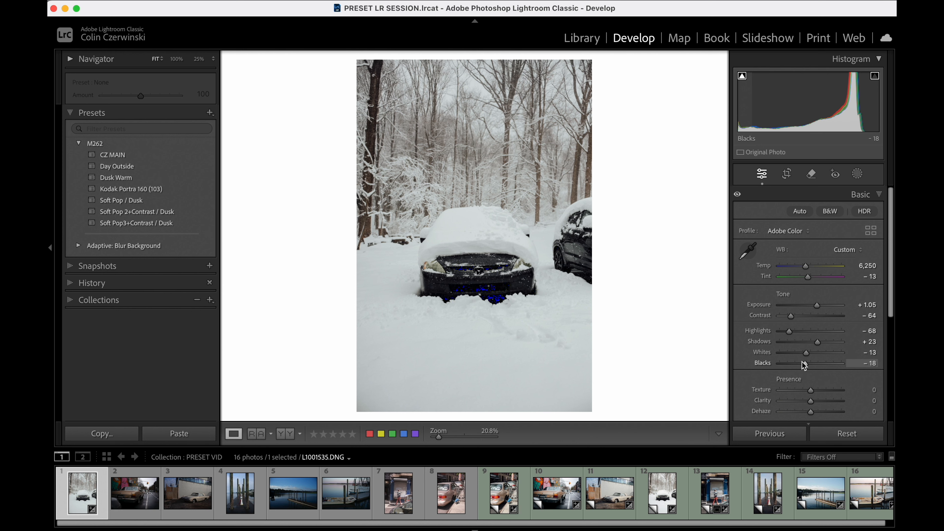
mouse_move(807, 366)
mouse_down()
mouse_move(817, 368)
mouse_move(815, 355)
mouse_move(837, 359)
mouse_move(822, 357)
mouse_up()
click(502, 236)
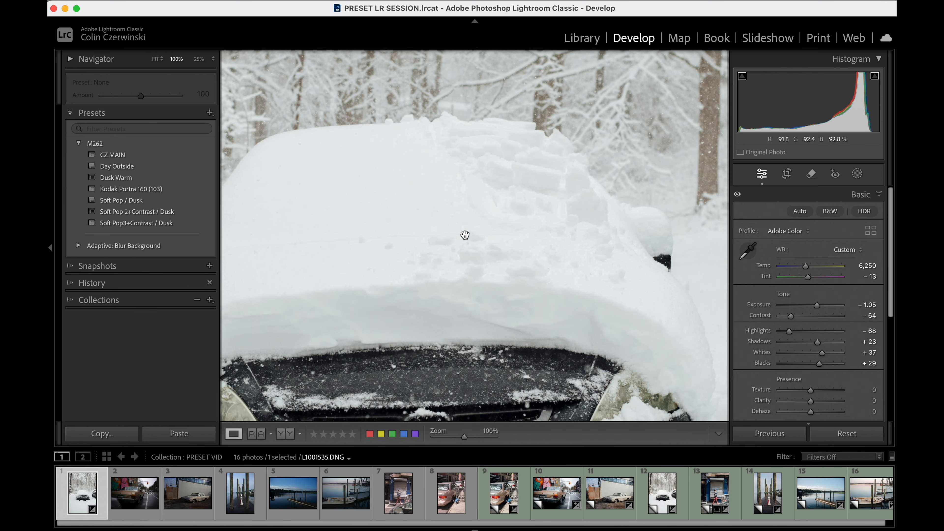
click(465, 235)
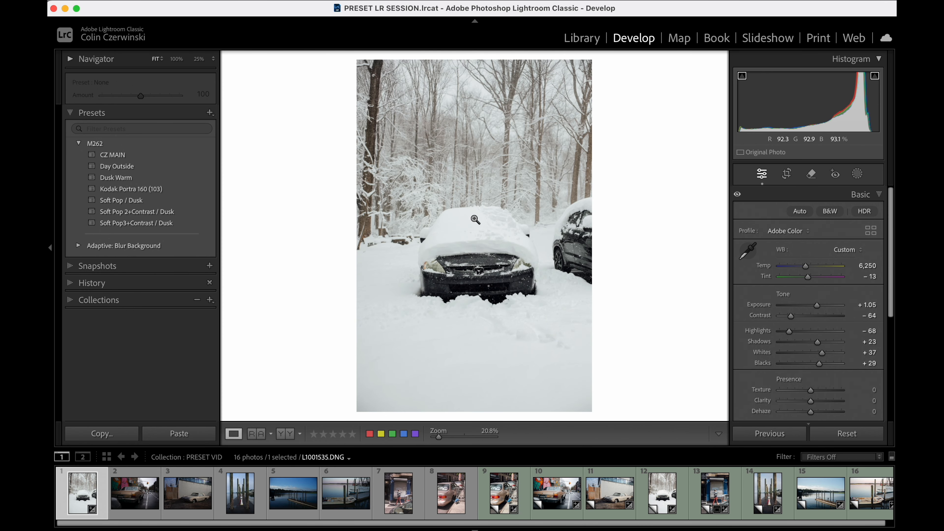
click(481, 240)
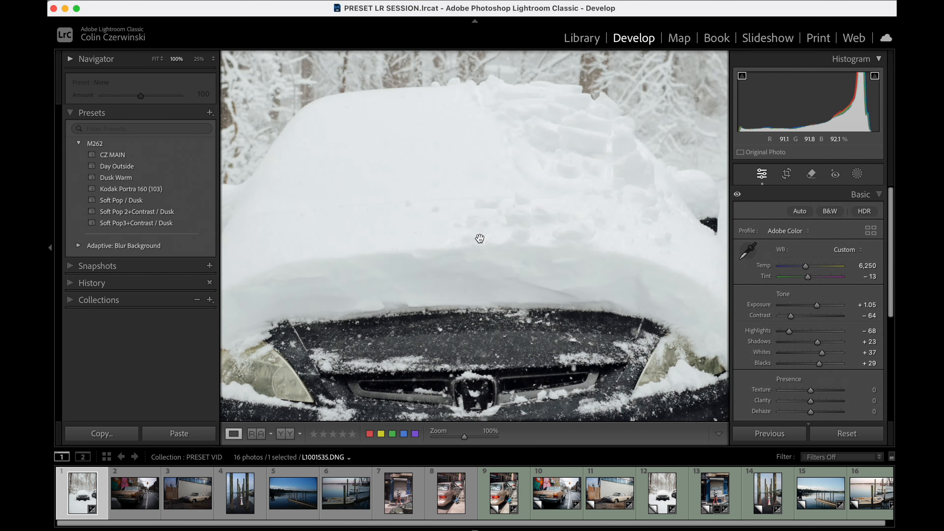
click(483, 239)
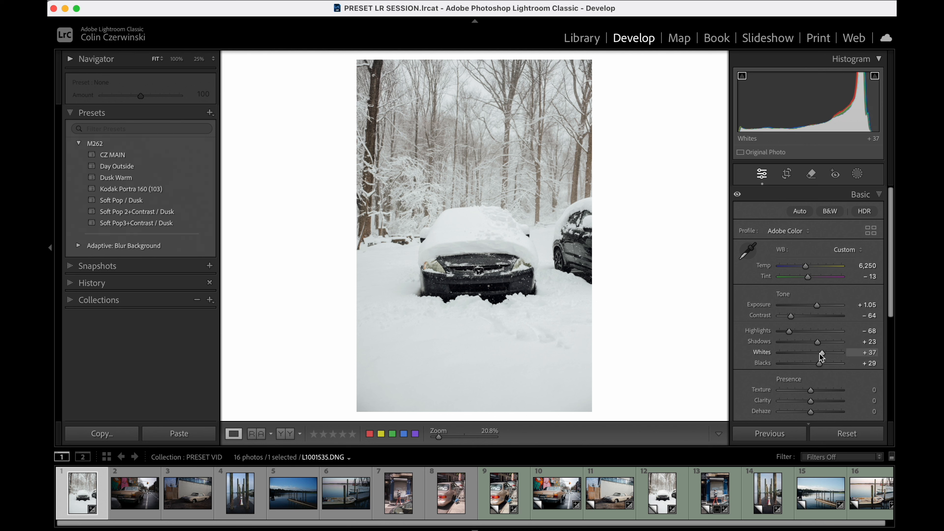
Fine-tune the tone with Whites at +39, Shadows at +22 and Highlights at -64.
mouse_move(820, 354)
mouse_down()
mouse_move(798, 342)
mouse_move(817, 343)
mouse_up()
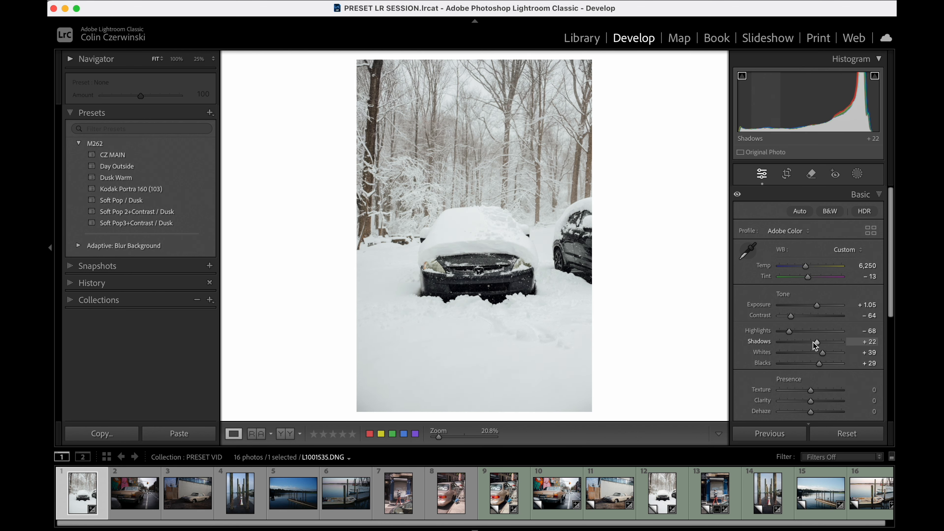
drag(790, 334, 793, 334)
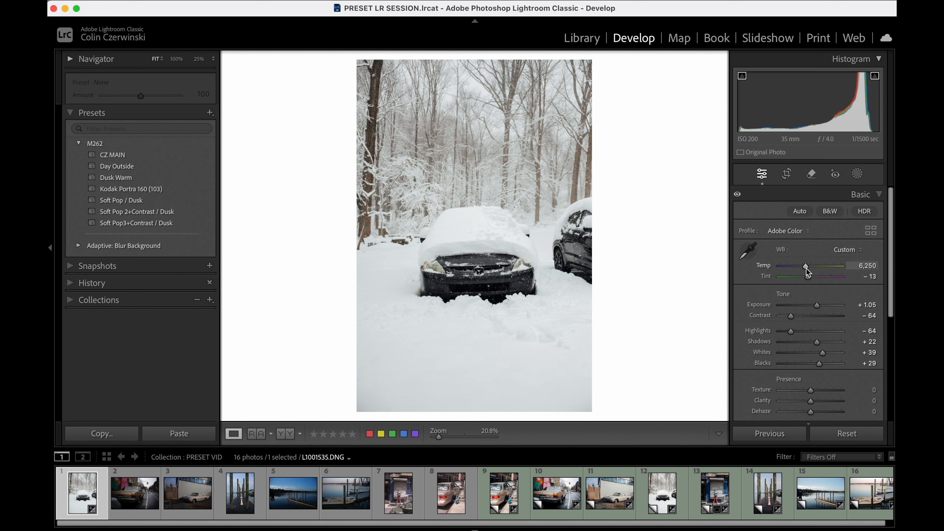
Warm the white balance to a Temp of 6,550 and raise Exposure to +1.15.
drag(805, 267, 806, 267)
key(super+z)
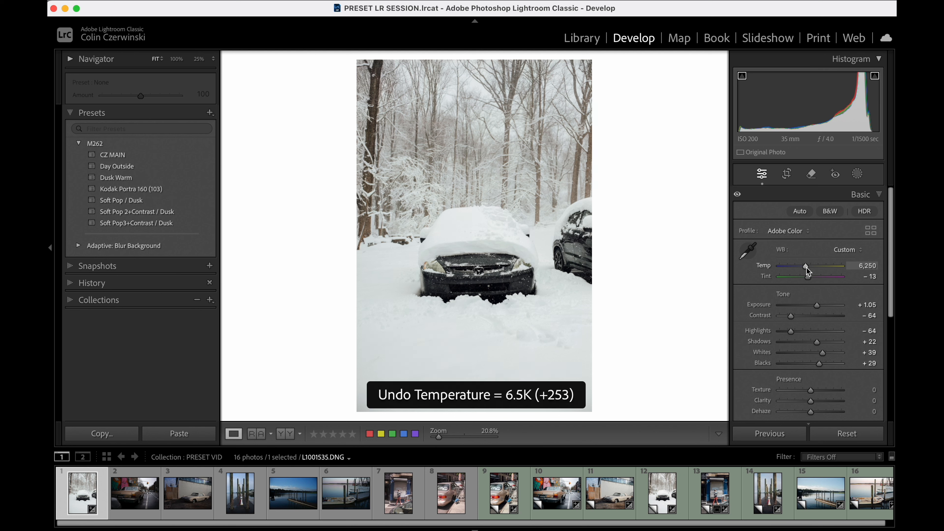
click(861, 266)
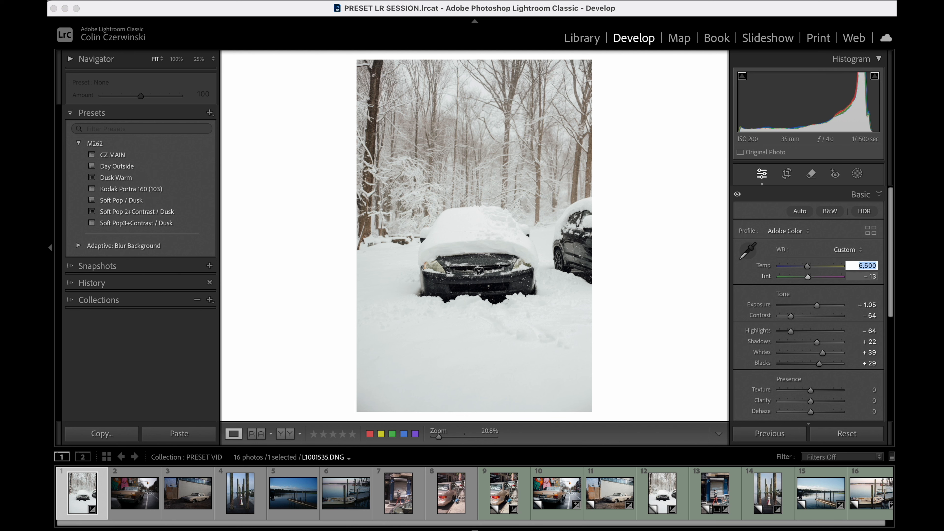
key(Return)
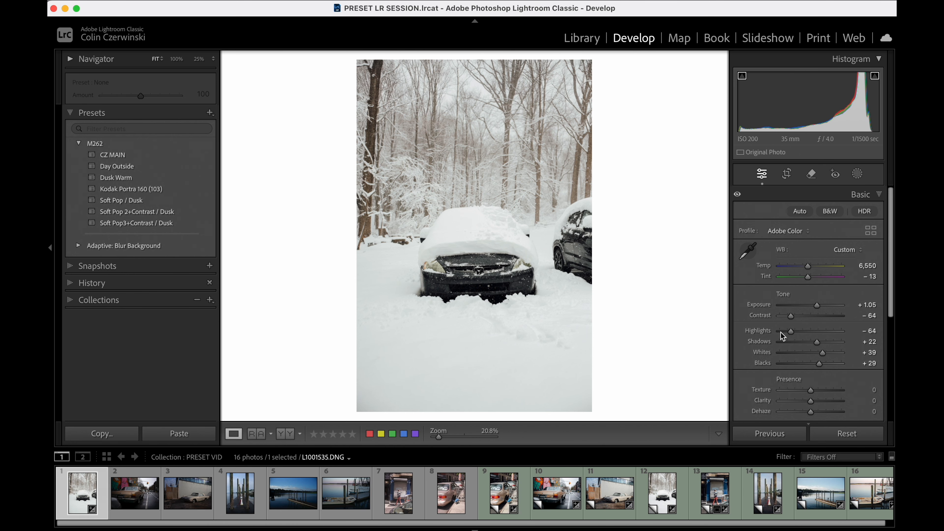
drag(816, 306, 818, 308)
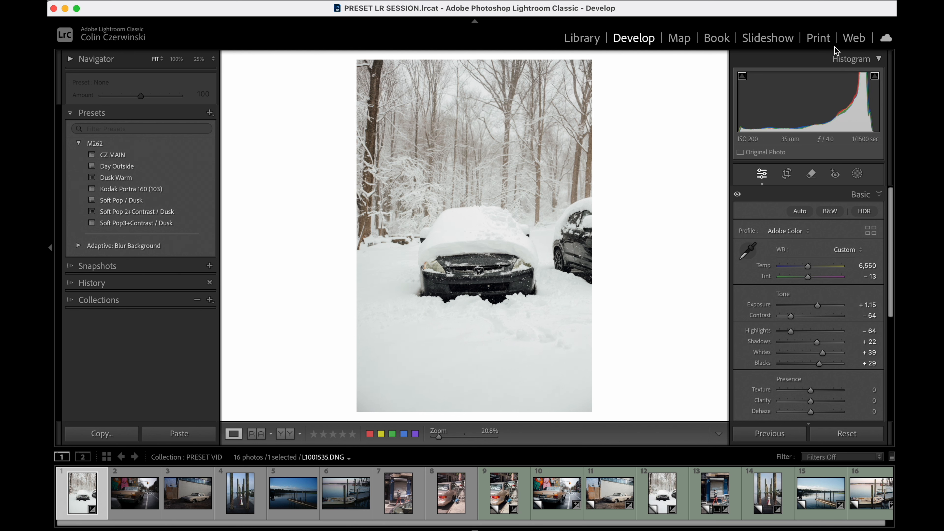
Change the workspace background to Black and compare the edited photo with its unedited version.
right_click(651, 223)
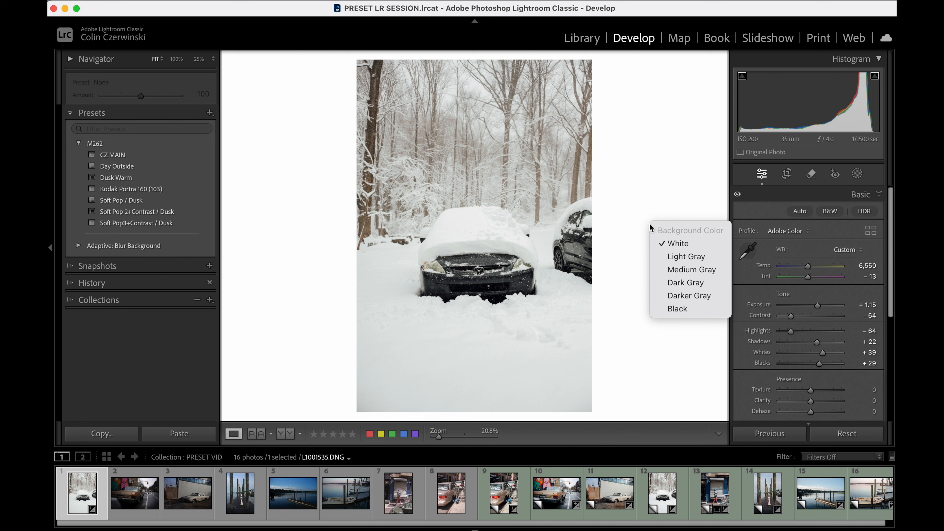
click(674, 309)
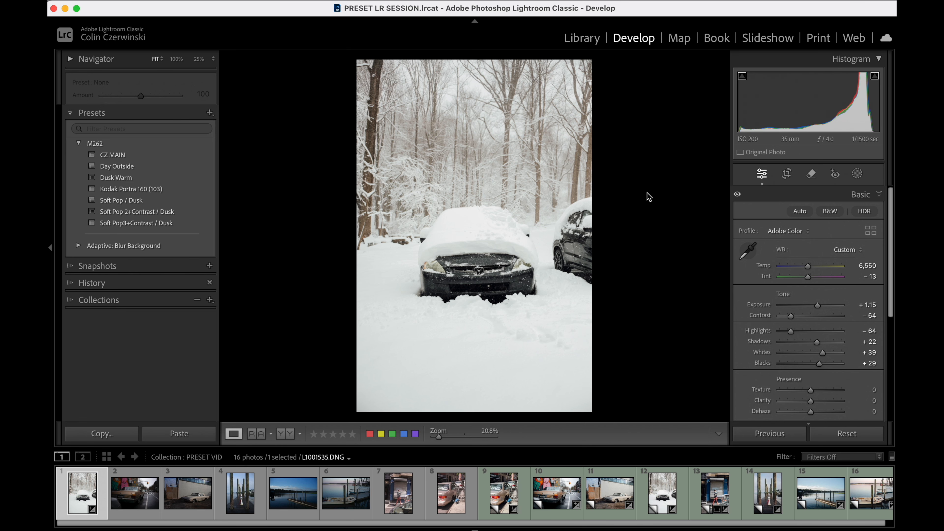
key(backslash)
key(backslash)
key(backslash)
key(backslash)
Lay out the photo for printing with the 11x14 vertical template, with a cell size of 12.41 in high and 8.87 in wide.
click(818, 39)
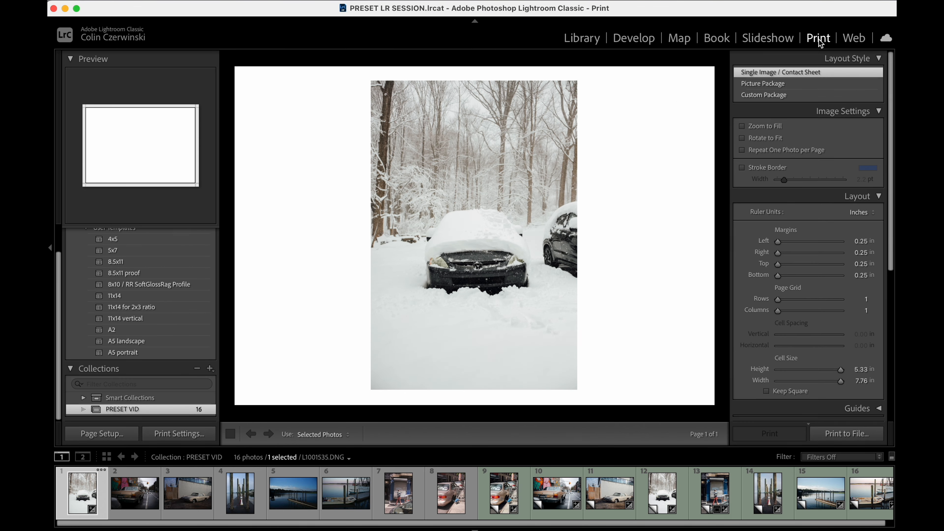
click(135, 330)
click(134, 319)
click(134, 307)
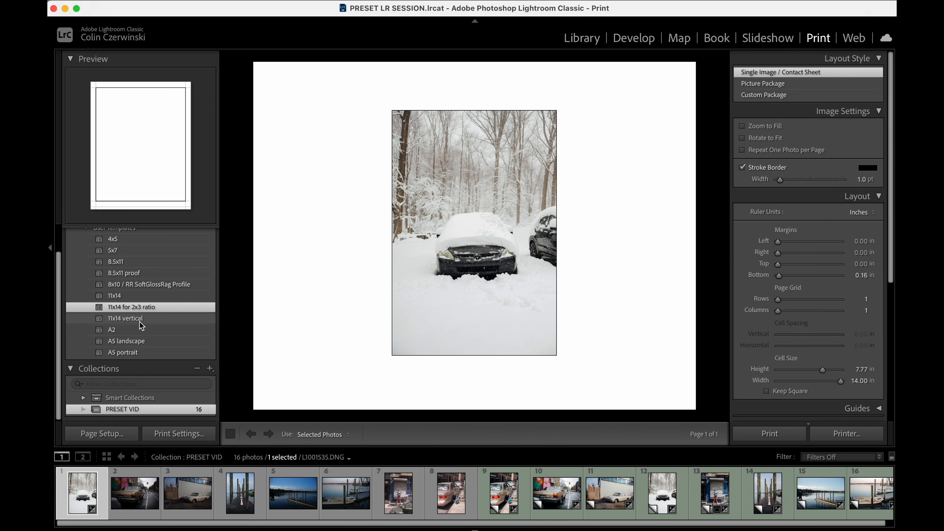
click(134, 318)
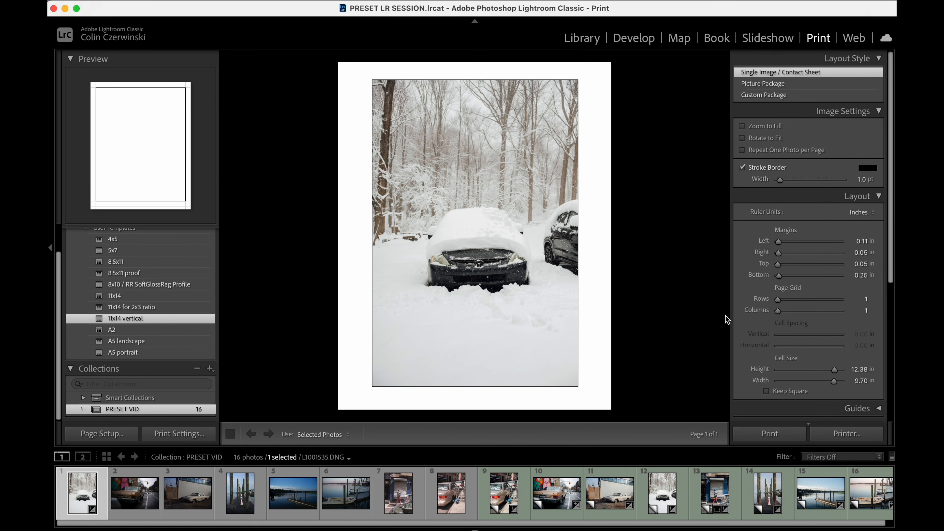
mouse_move(834, 370)
mouse_down()
mouse_move(838, 381)
mouse_move(834, 371)
mouse_up()
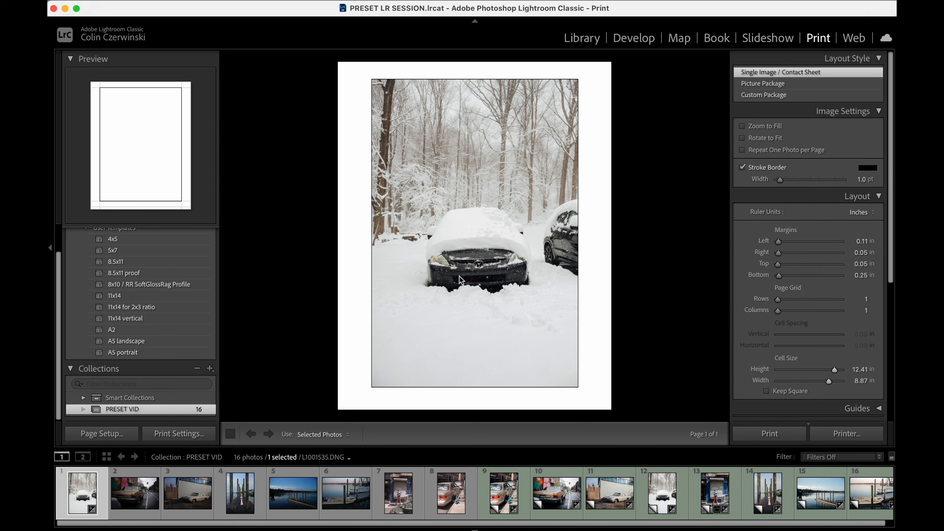
Return to developing the photo and compare its before and after versions.
click(634, 38)
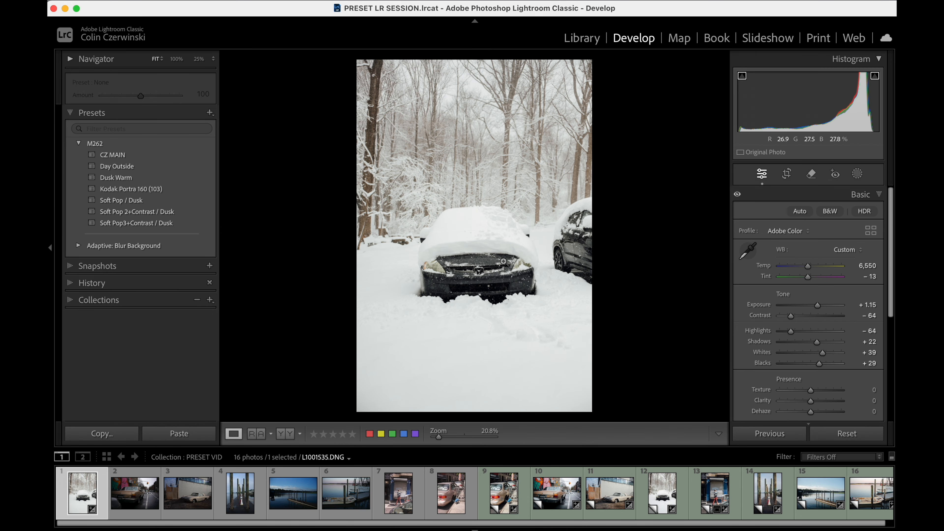
key(backslash)
key(backslash)
key(backslash)
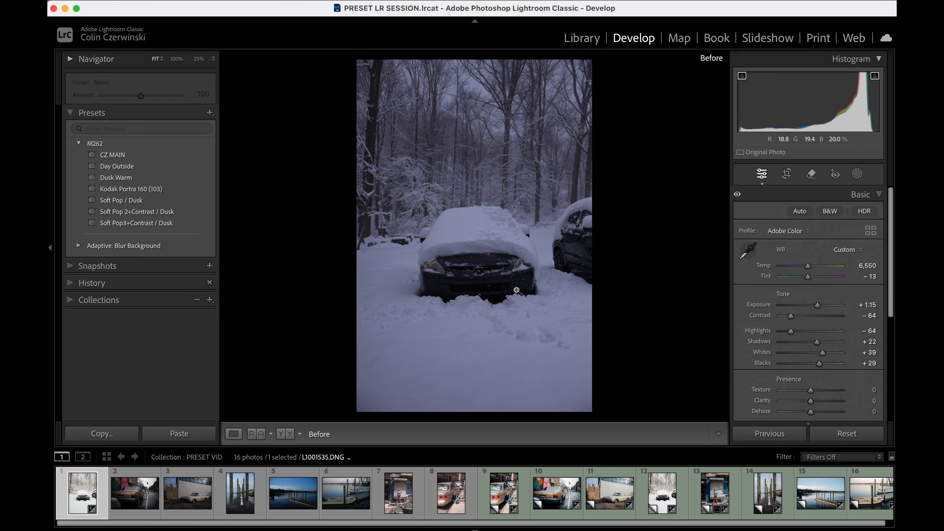
key(backslash)
Review the preset's Tone Curve and the Color Mixer adjustments for the individual color channels.
scroll(864, 314, down, 3)
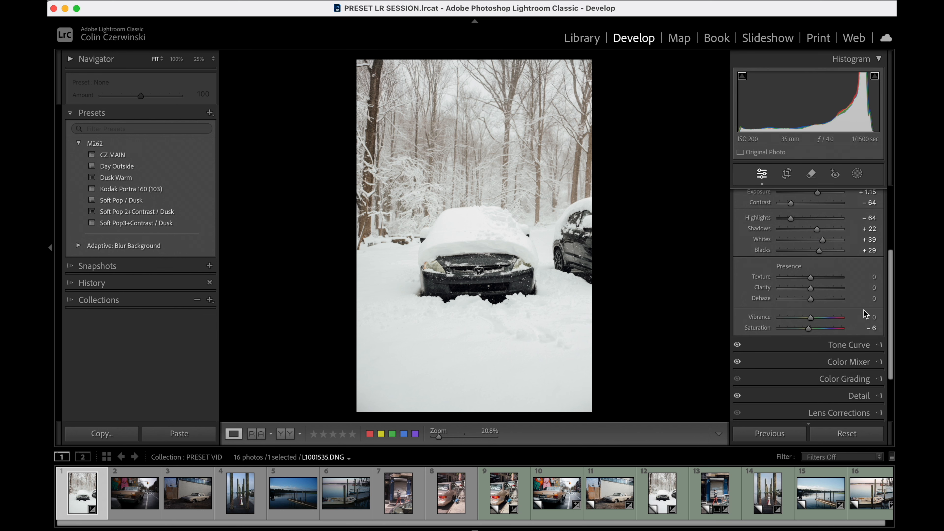
click(852, 346)
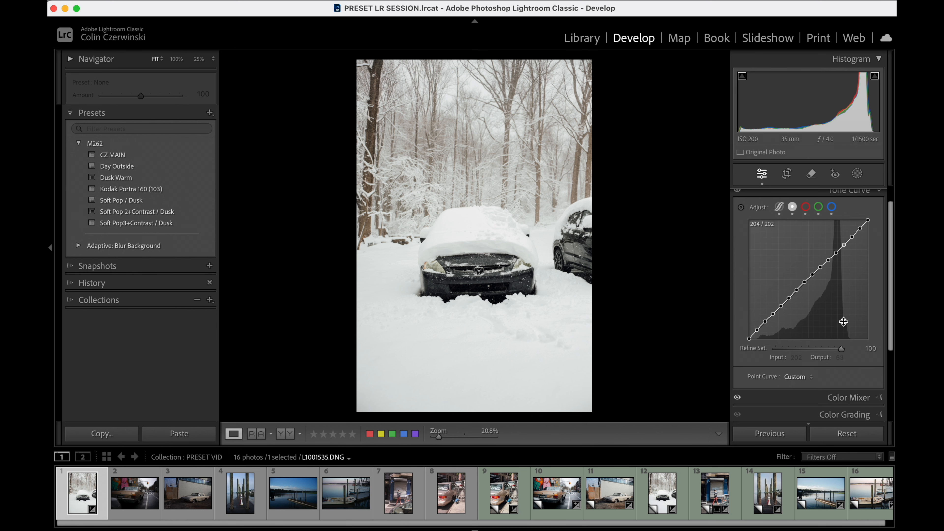
scroll(836, 290, down, 2)
click(844, 375)
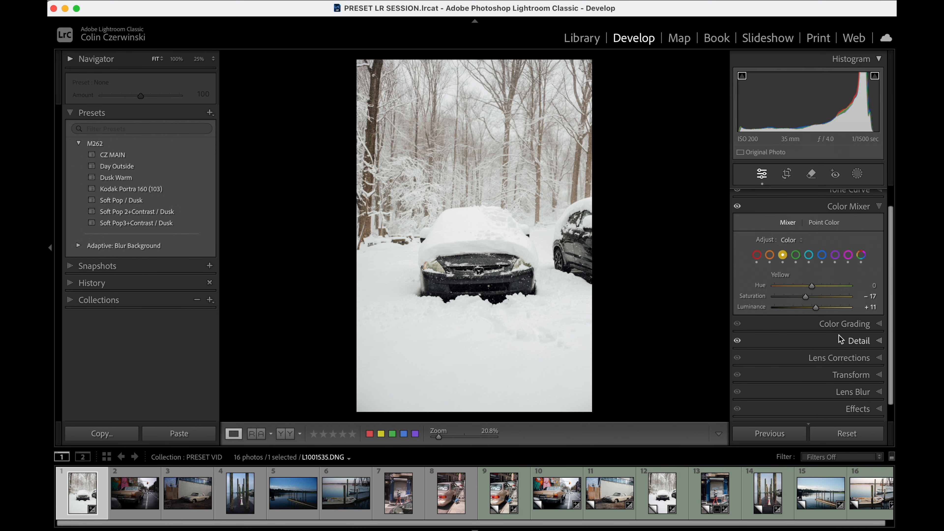
click(823, 222)
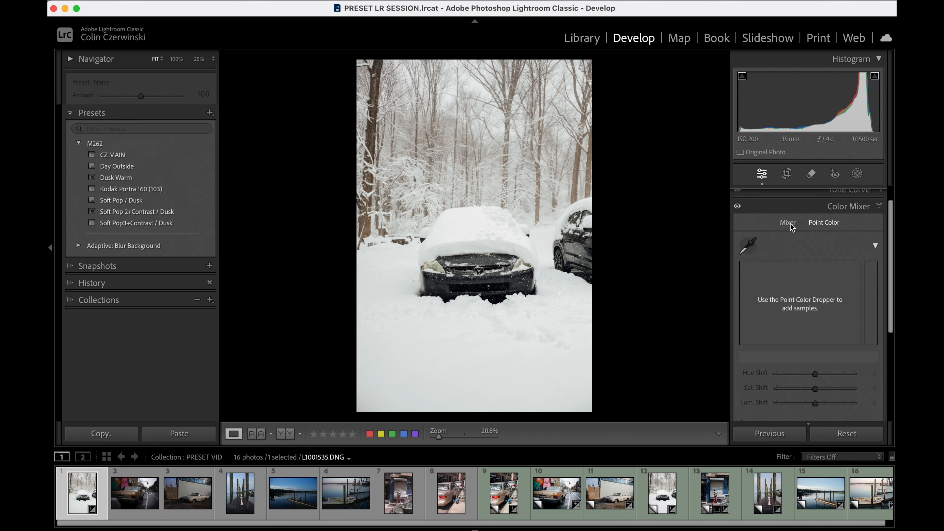
click(788, 222)
click(797, 277)
click(810, 278)
click(835, 277)
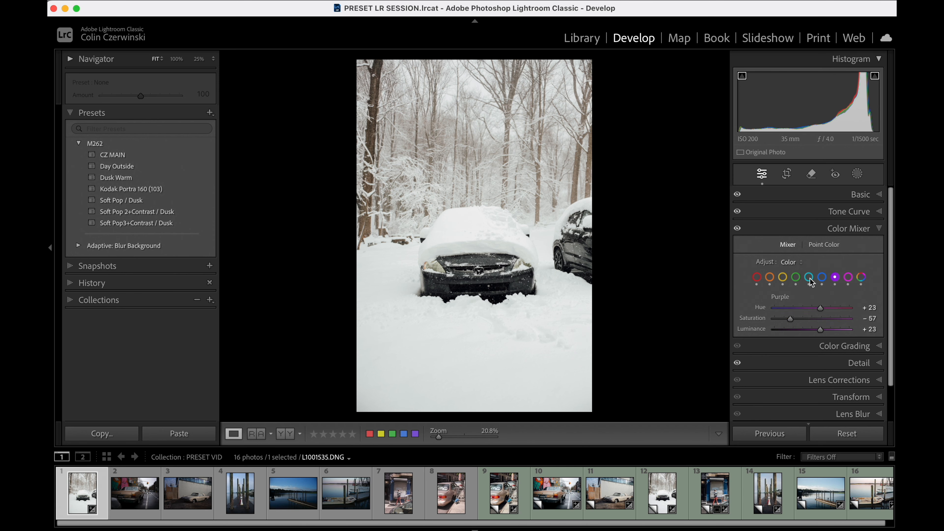
Review the snowy car photo's Color Grading and Basic adjustments, and compare the photo with its unedited version.
scroll(811, 297, down, 3)
click(850, 321)
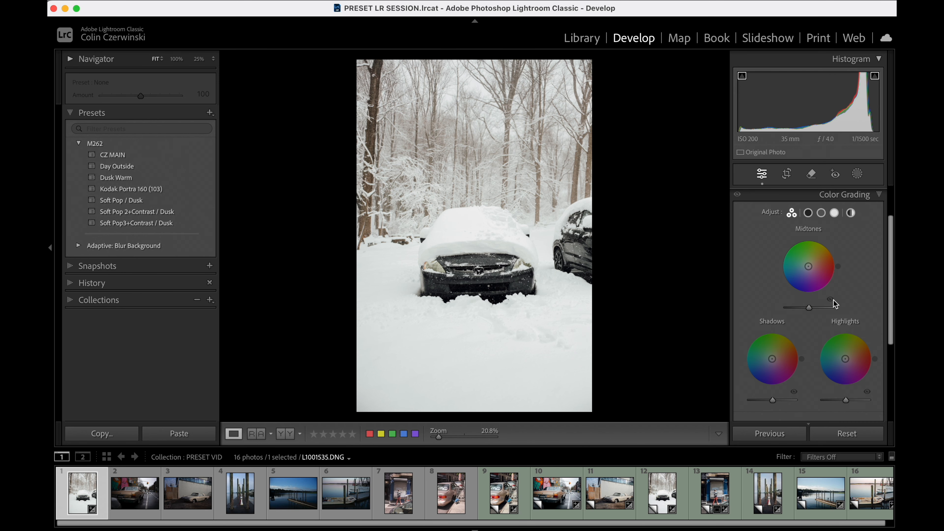
click(845, 194)
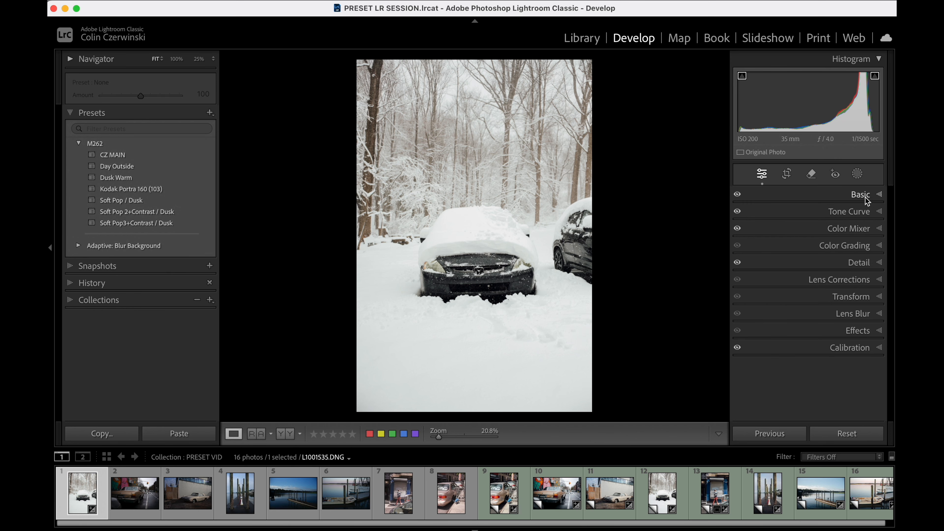
click(857, 195)
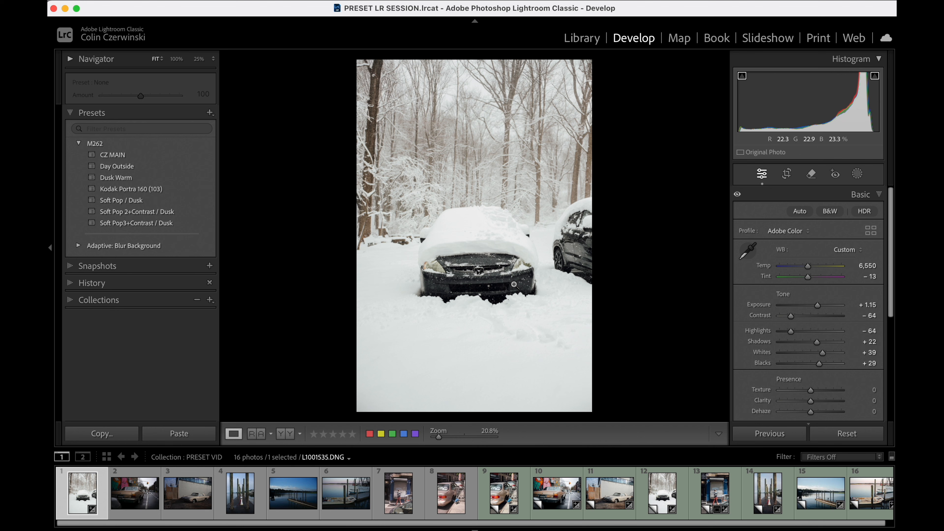
key(backslash)
key(backslash)
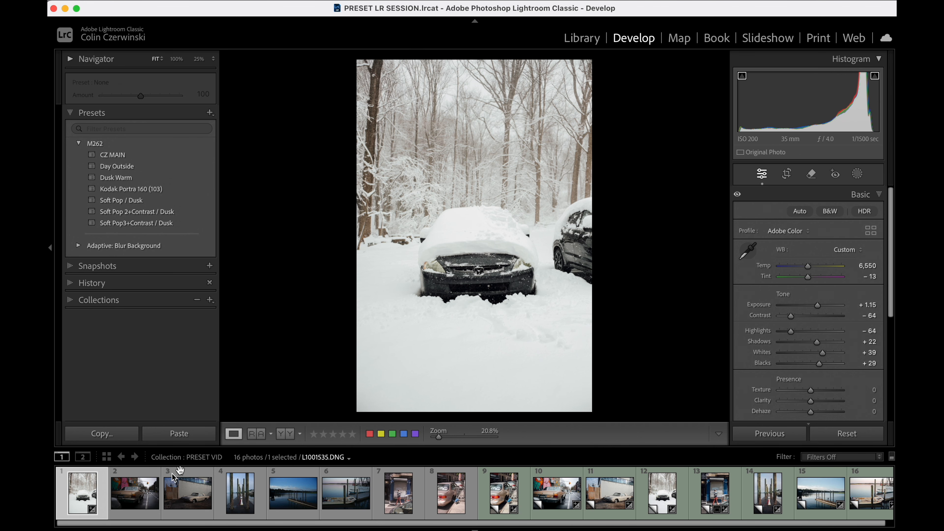
Open the brown sedan street photo without clipping indicators and set the workspace background to White.
click(140, 491)
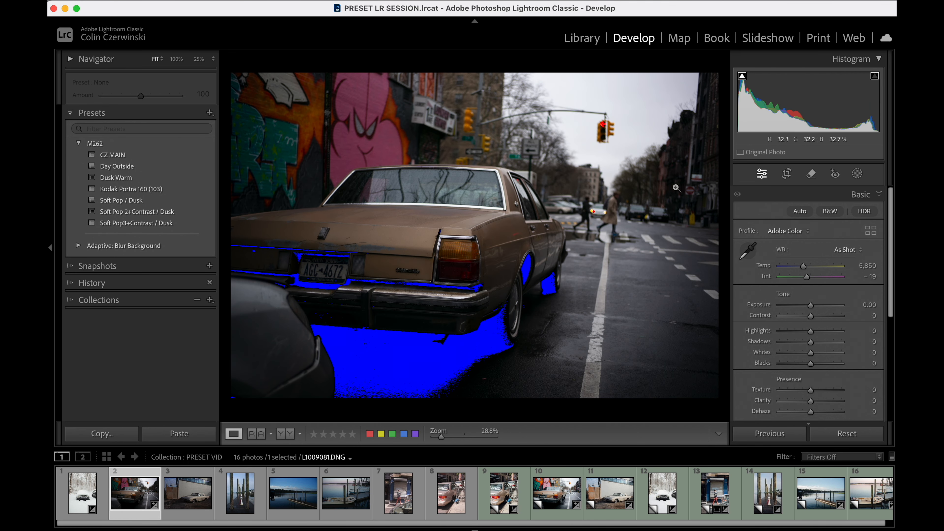
key(j)
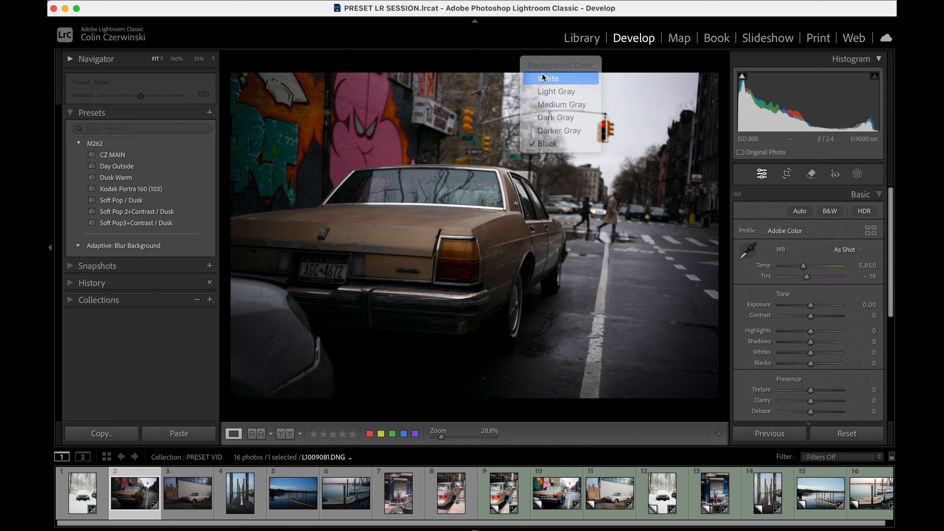
click(539, 79)
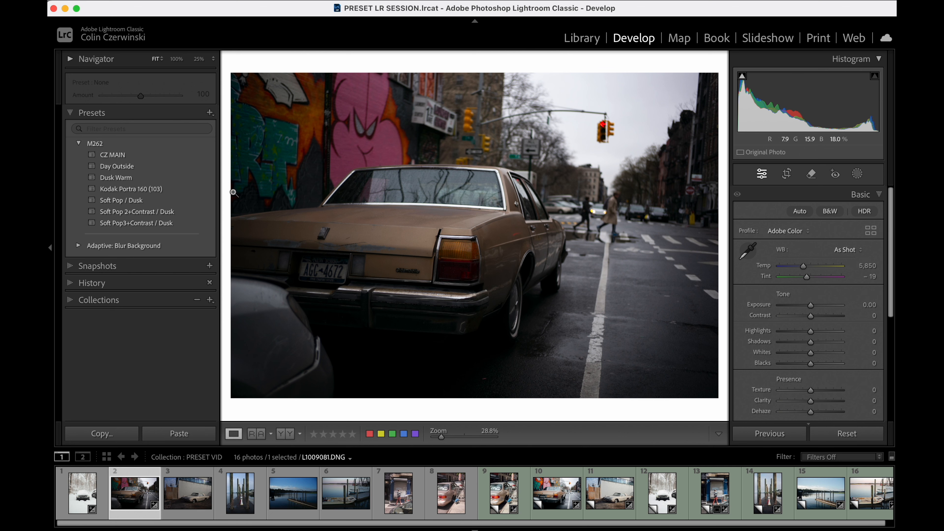
Apply the CZ MAIN preset to the brown sedan photo and compare it with the unedited version.
click(158, 155)
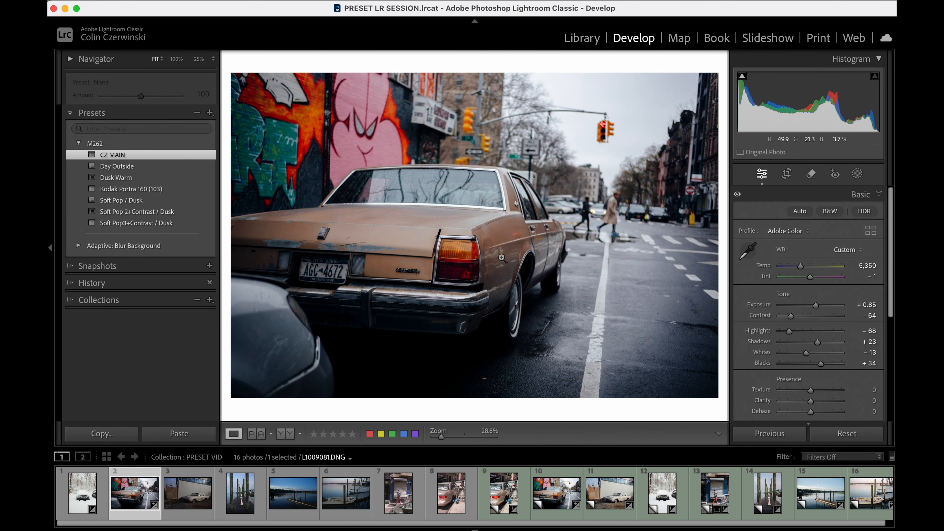
key(backslash)
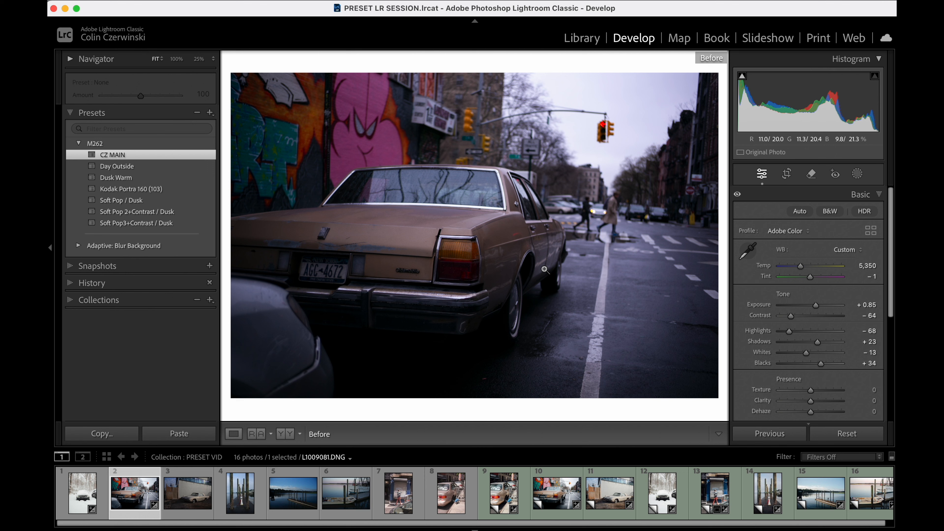
key(backslash)
key(backslash)
key(backslash)
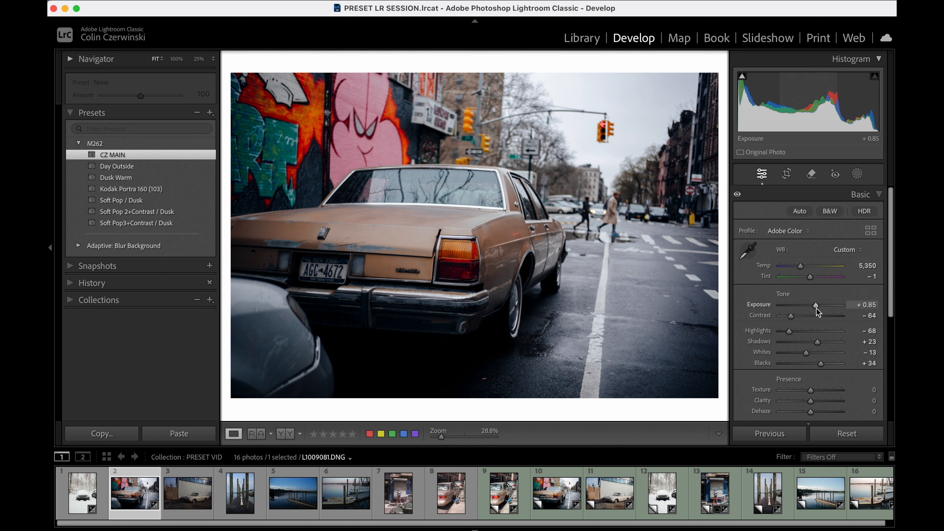
Using the clipping indicators as a guide, set Exposure to +1.25, Whites to +32, Blacks to +35 and Shadows to +28.
key(j)
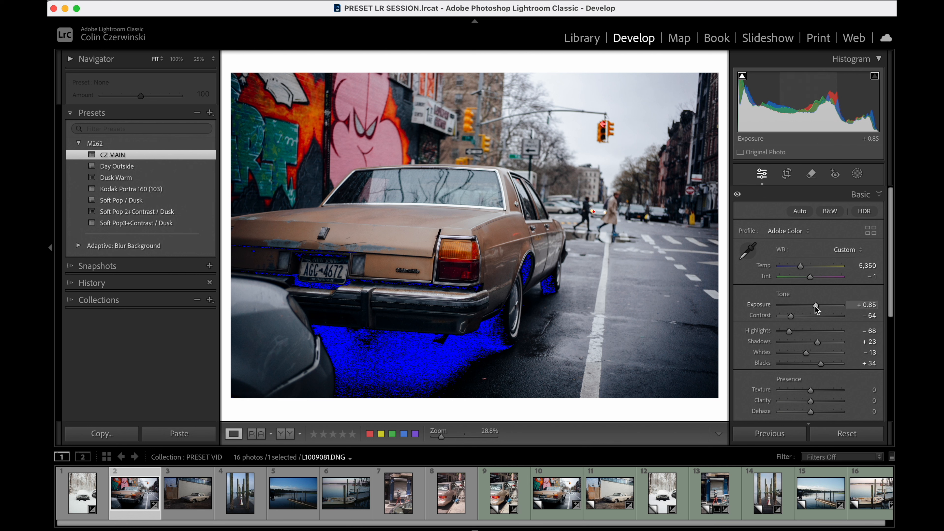
drag(815, 306, 817, 306)
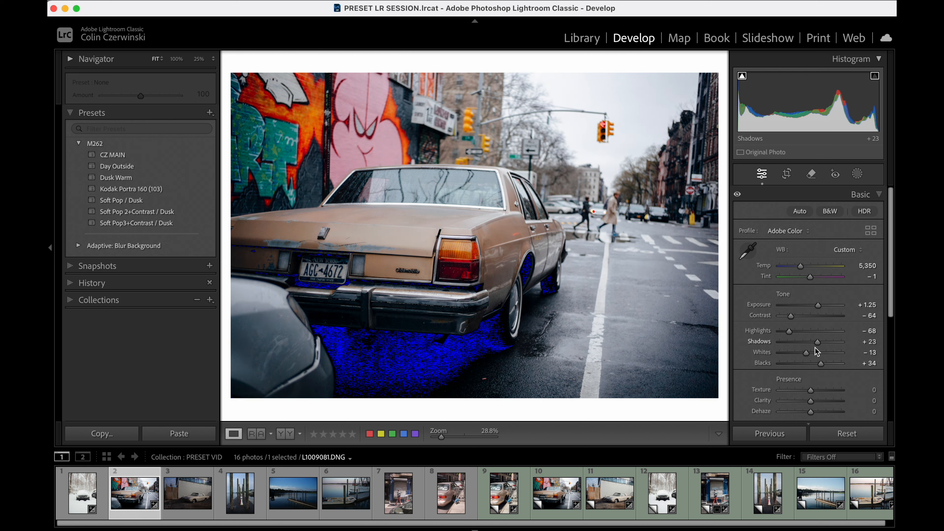
mouse_move(824, 363)
mouse_down()
mouse_move(814, 354)
mouse_move(842, 356)
mouse_move(821, 354)
mouse_up()
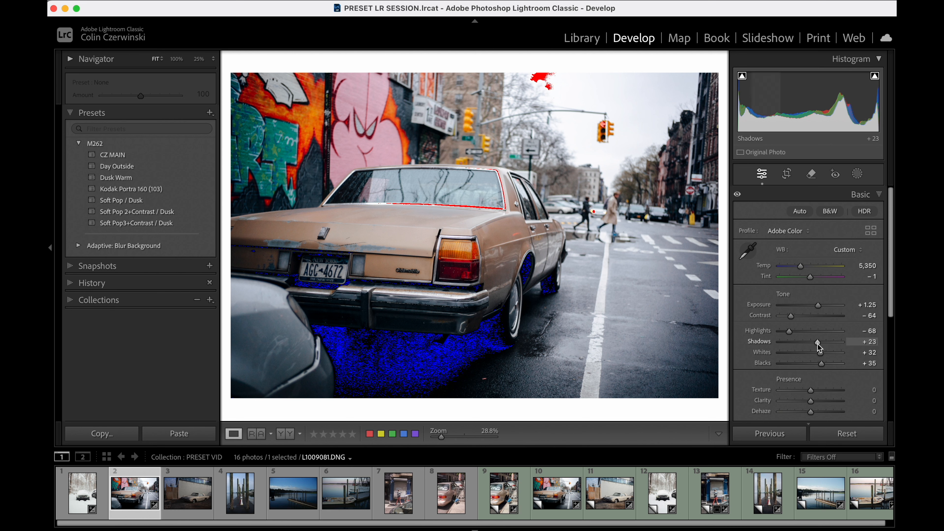
drag(817, 344, 818, 344)
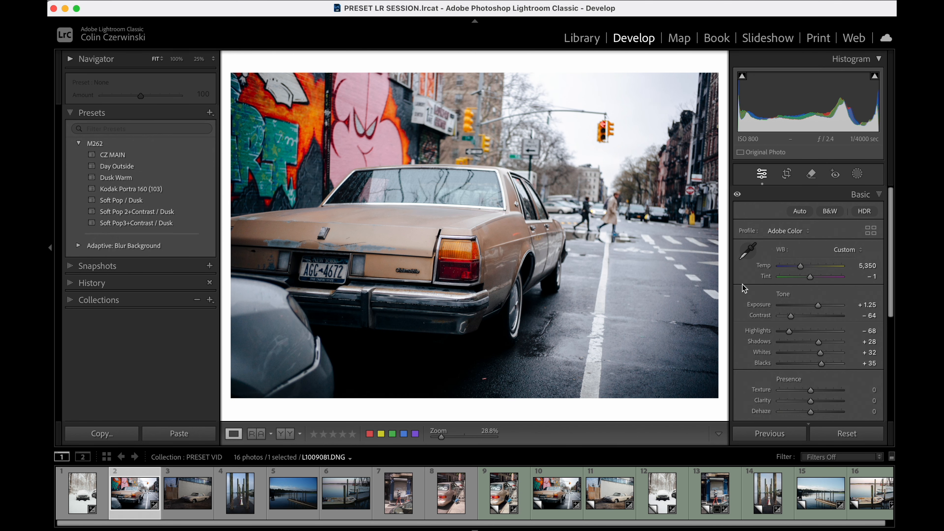
Warm the photo's white balance to a Temp of 6,060 and compare it with the unedited version.
mouse_move(800, 267)
mouse_down()
mouse_move(813, 267)
mouse_move(794, 269)
mouse_move(804, 268)
mouse_up()
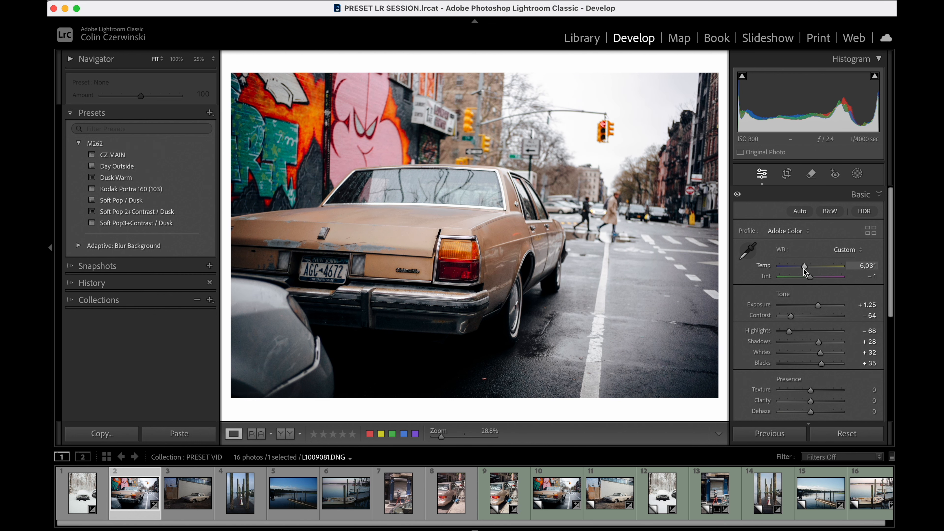
key(backslash)
key(backslash)
key(backslash)
key(backslash)
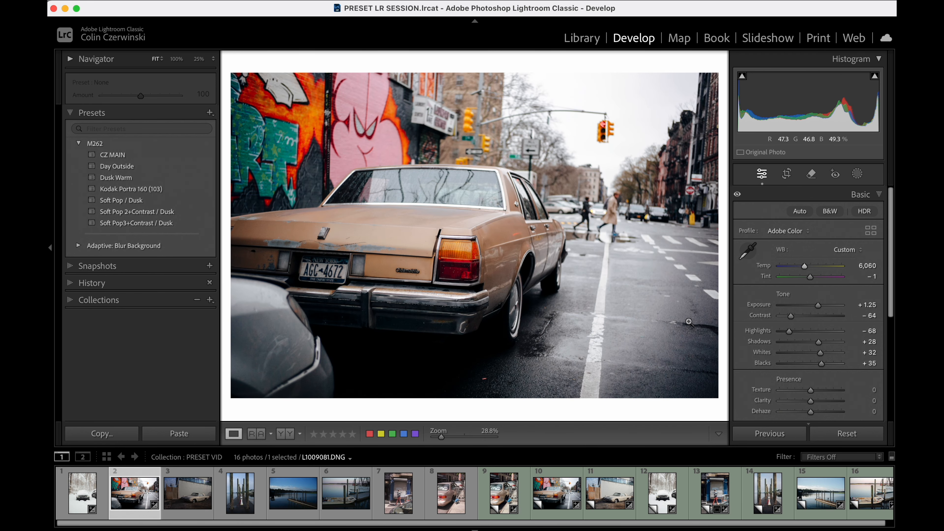
Check the photo for clipping and raise Shadows to +30.
key(j)
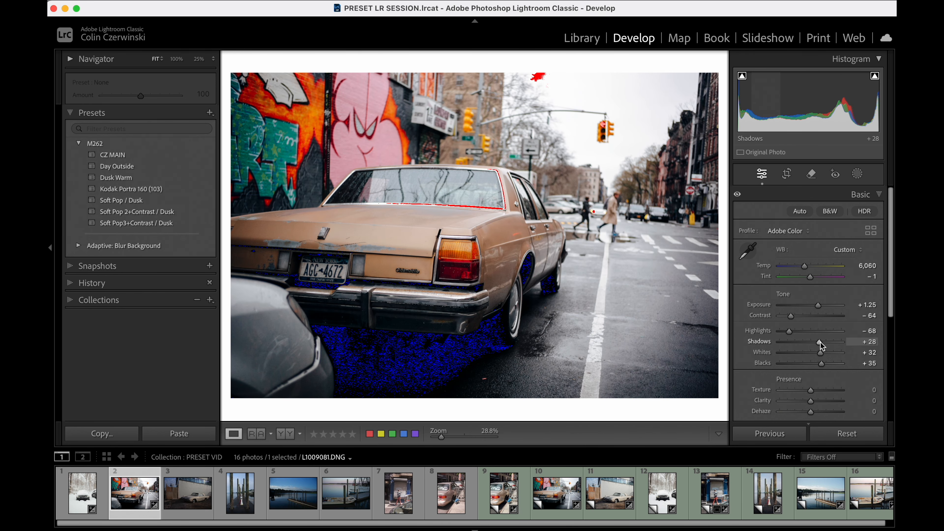
key(j)
drag(825, 345, 821, 344)
scroll(805, 335, down, 2)
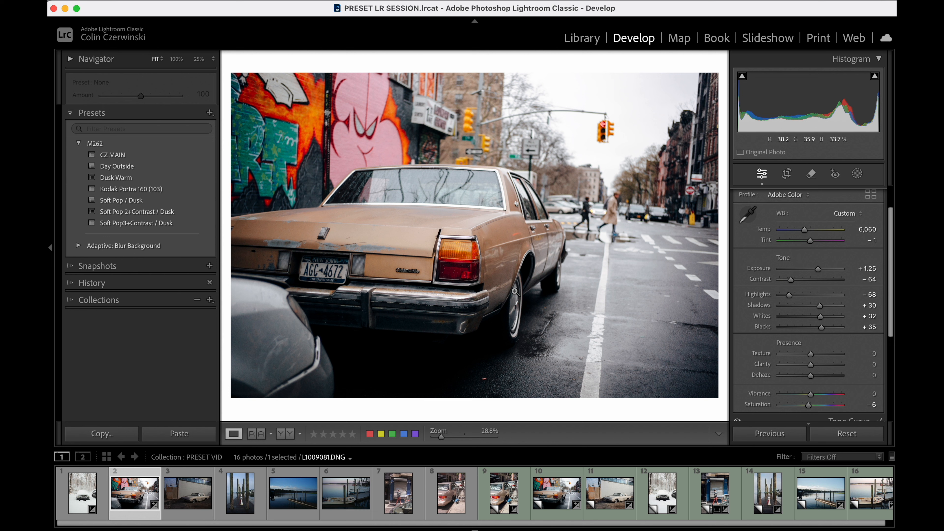
Reduce Saturation to -8 and compare the edited photo with its unedited version.
mouse_move(807, 407)
mouse_down()
mouse_move(826, 406)
mouse_move(808, 404)
mouse_up()
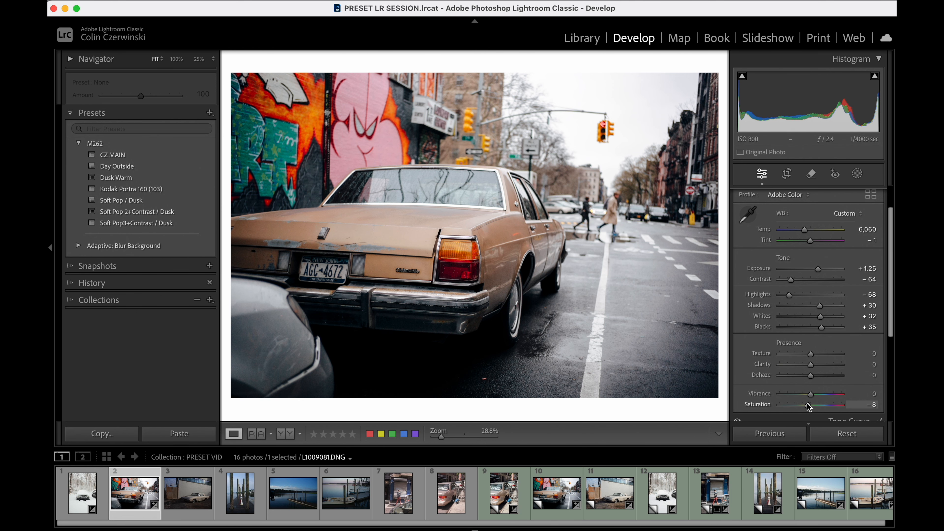
key(backslash)
key(backslash)
key(backslash)
key(backslash)
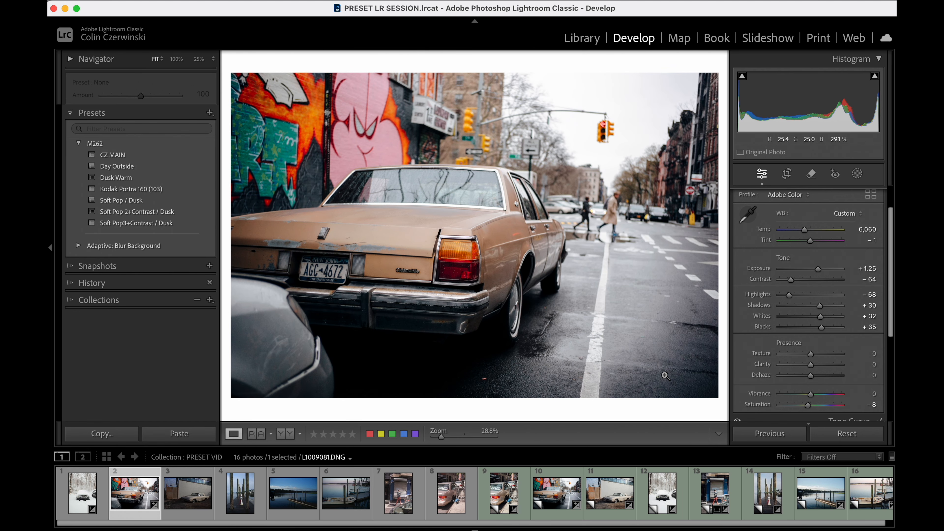
key(backslash)
key(backslash)
Lay out the brown sedan photo for printing with the A2 template and set the background to Black.
click(818, 38)
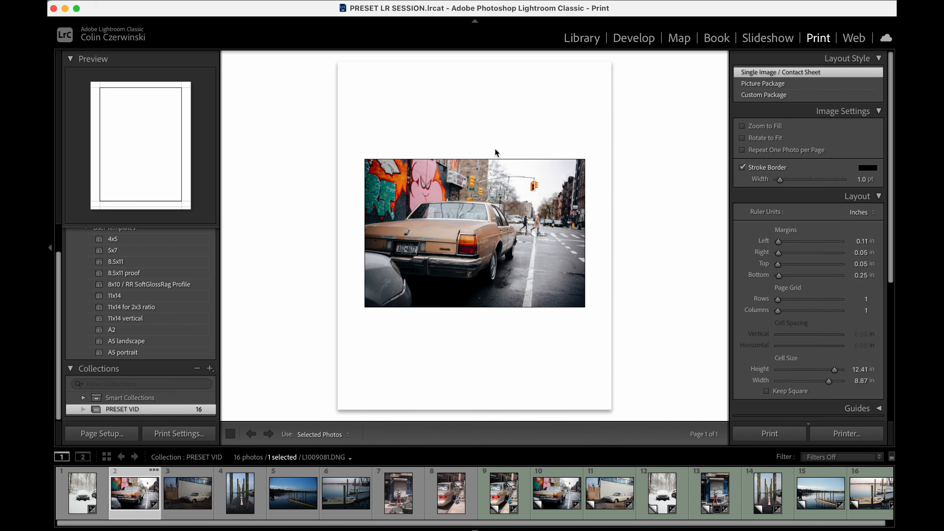
click(128, 318)
click(131, 330)
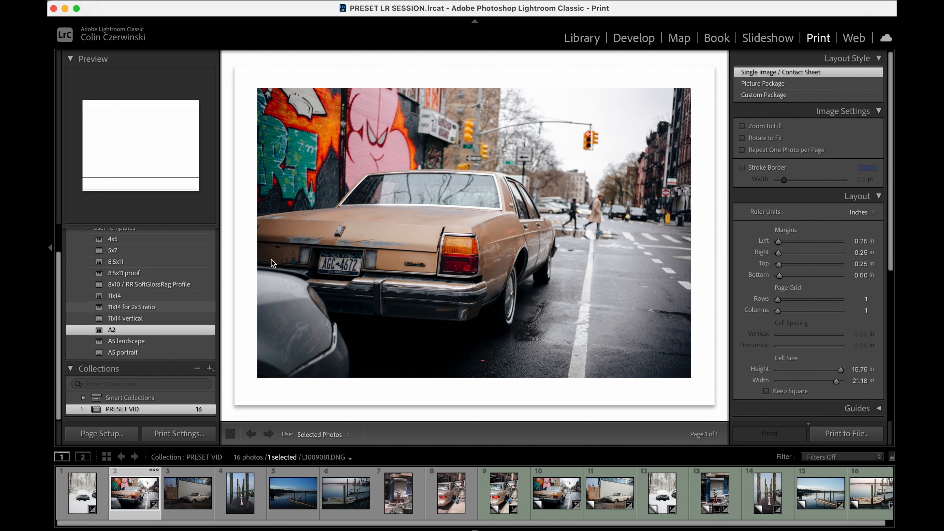
right_click(724, 172)
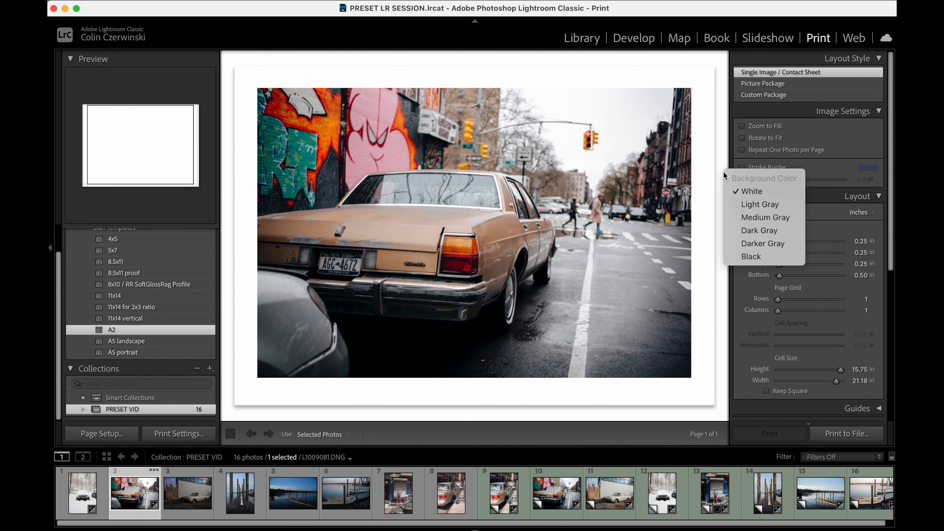
click(745, 257)
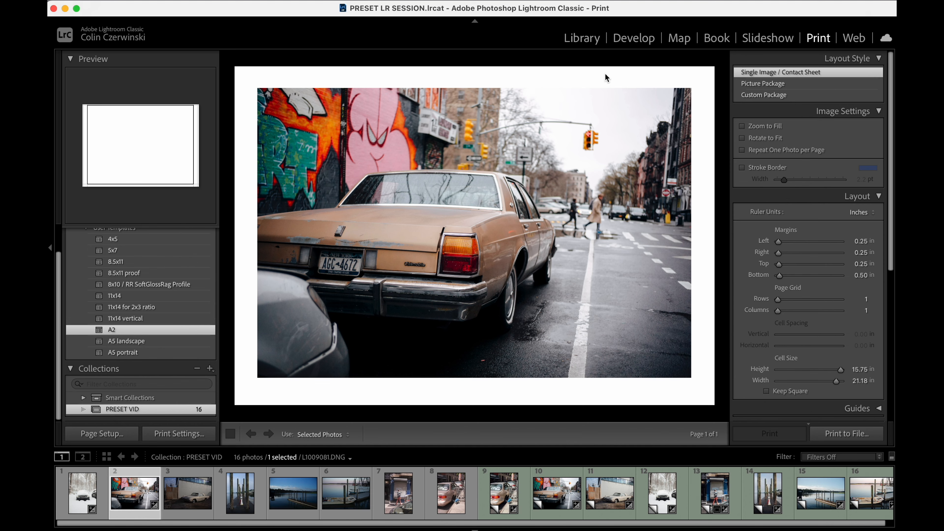
Return to developing and copy the brown sedan photo's edit settings, leaving out Crop and Masking.
click(629, 38)
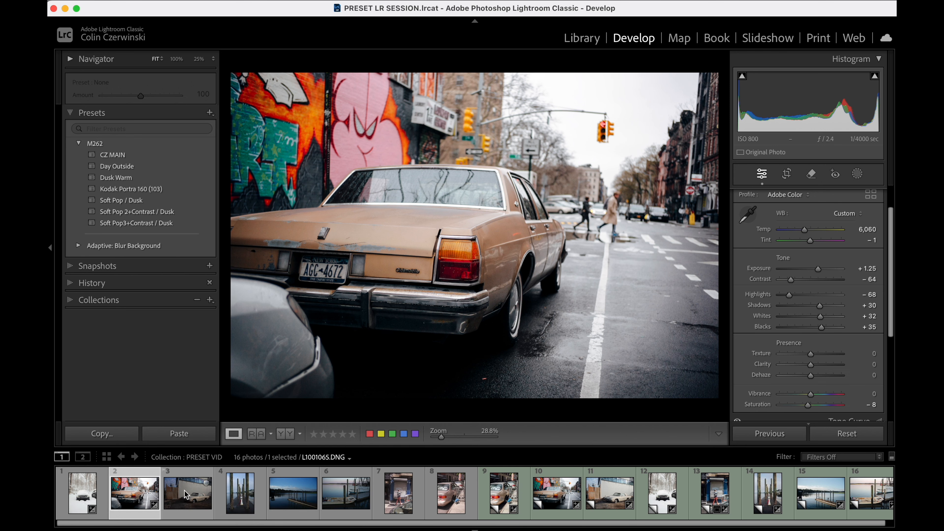
key(super+shift+c)
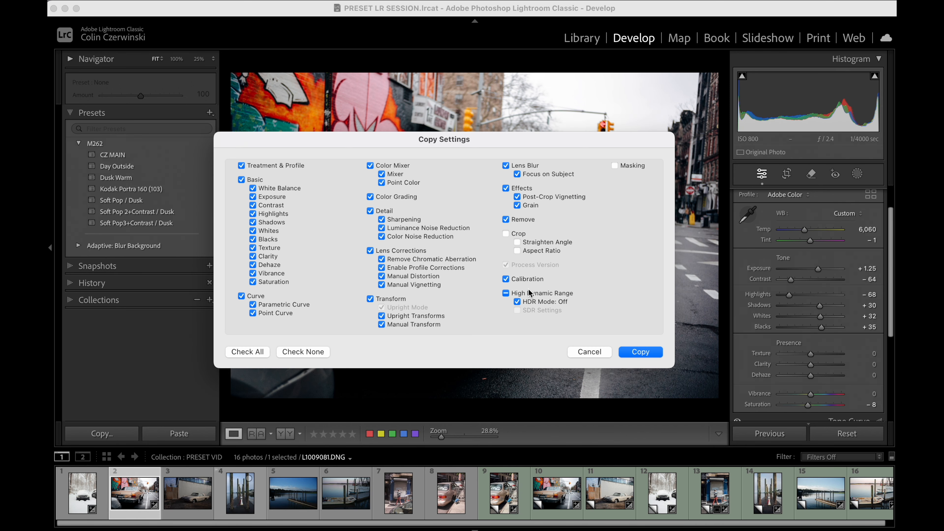
click(639, 352)
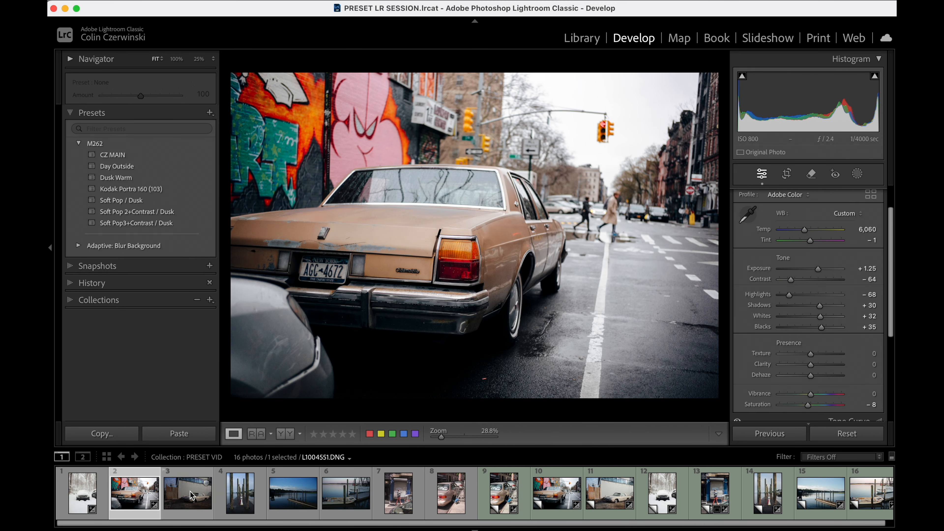
Open the cream vintage car photo L1001065.DNG on a White background and paste the copied settings onto it.
click(192, 497)
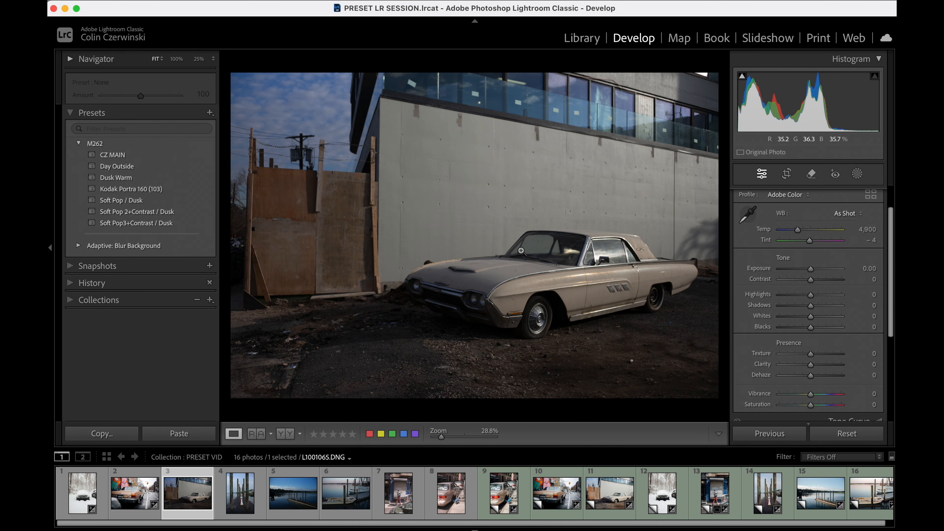
right_click(426, 65)
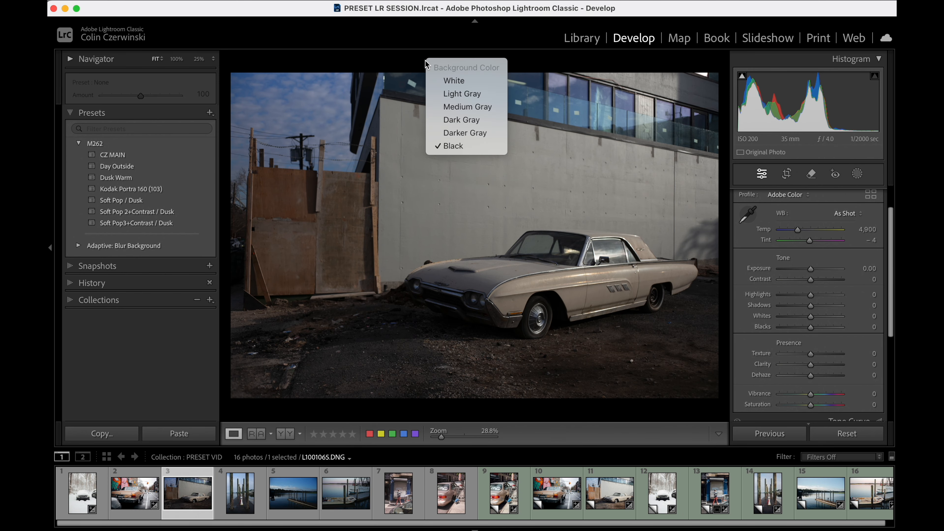
click(451, 80)
key(super+shift+v)
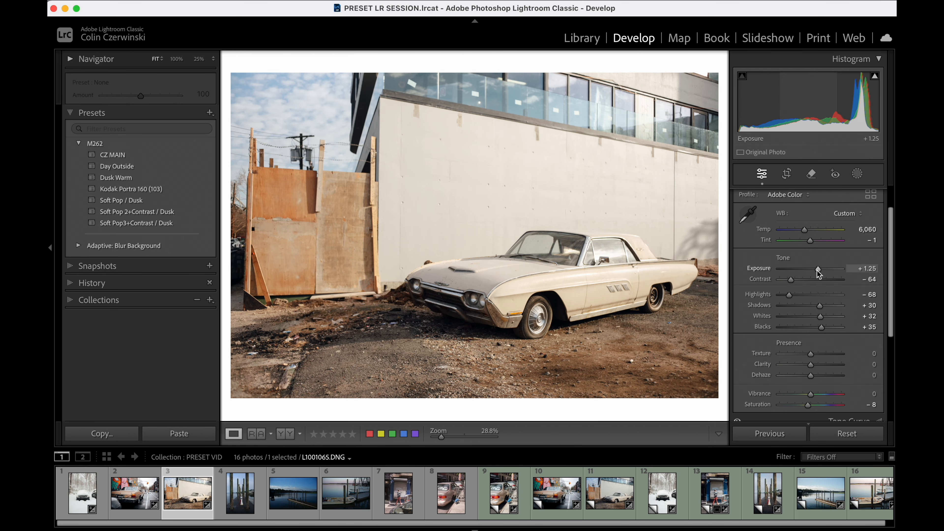
Lower Exposure to +0.95 and sample the building's pale wall as the white balance neutral.
drag(817, 272, 815, 270)
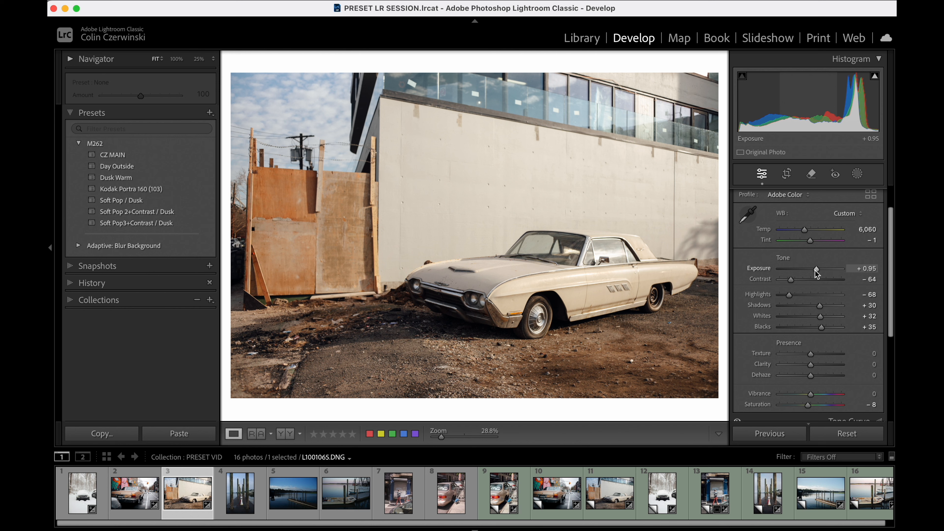
key(w)
click(395, 193)
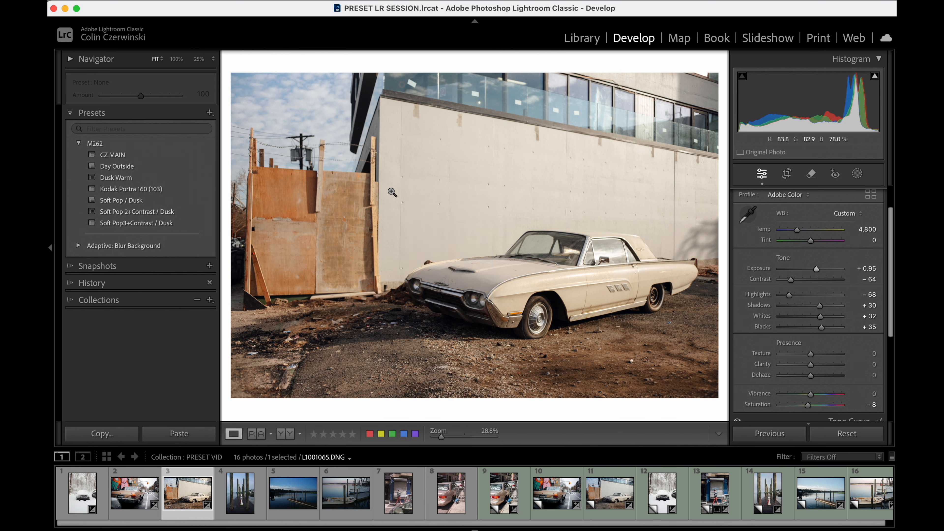
Try sampling the white balance from the cream car's hood, and undo that change.
key(w)
click(460, 264)
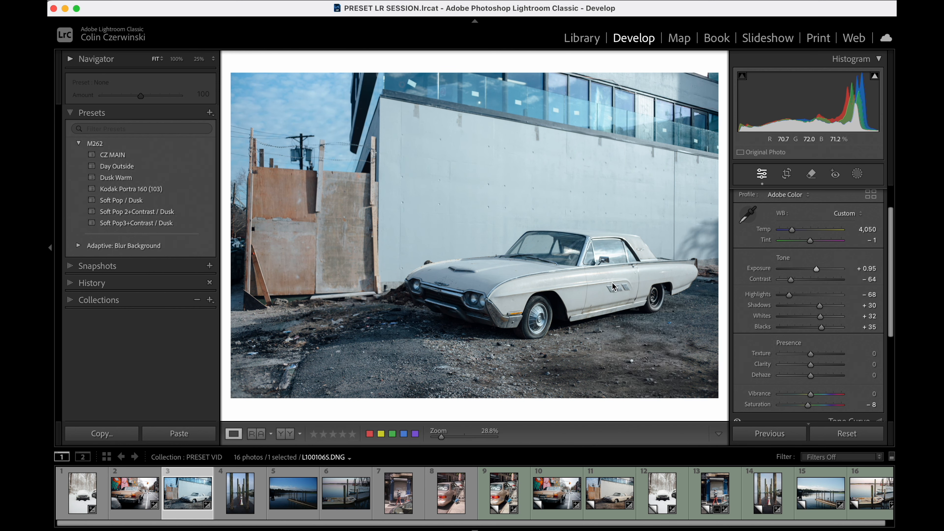
key(w)
key(super+z)
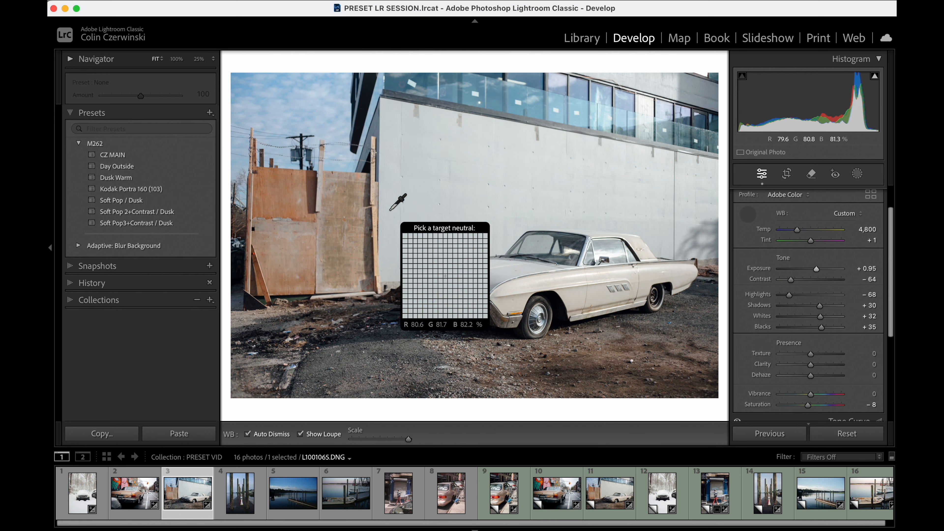
Sample the building's pale wall again as the white balance neutral, and warm Temp to 5,265.
click(417, 279)
key(w)
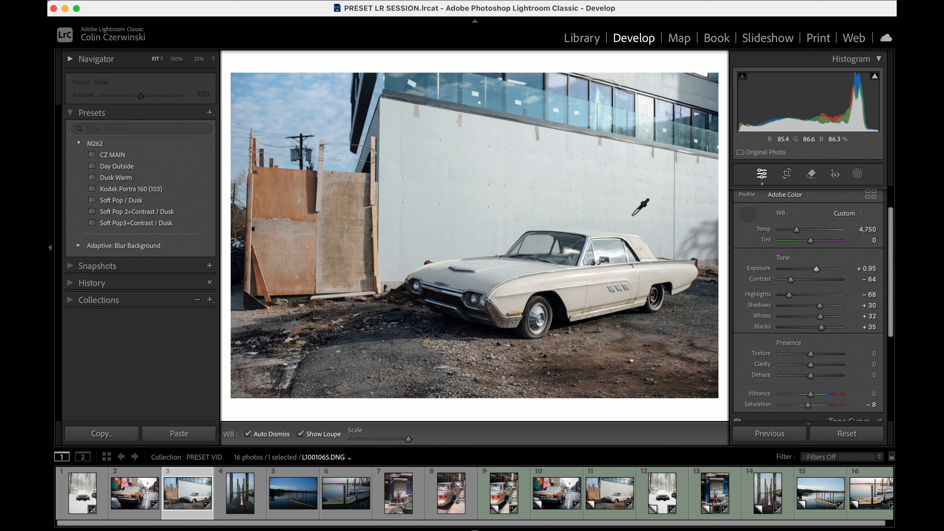
click(389, 256)
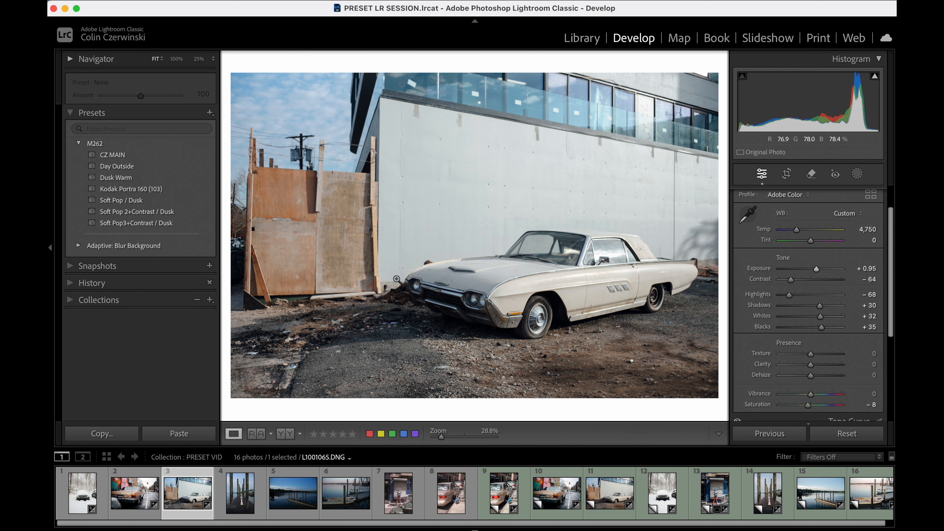
drag(799, 231, 802, 231)
Change the background around the photo to Black and adjust Temp to 5,169 and Tint to −2.
right_click(534, 68)
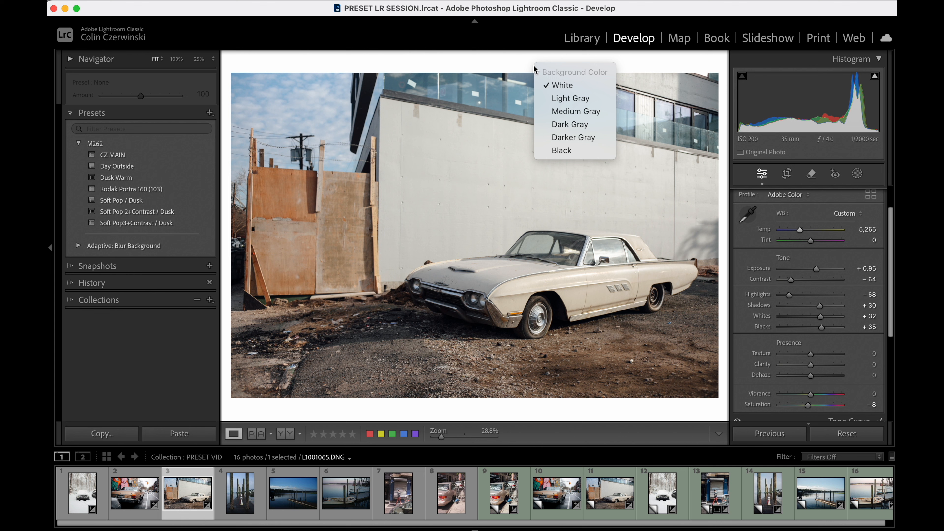
click(561, 149)
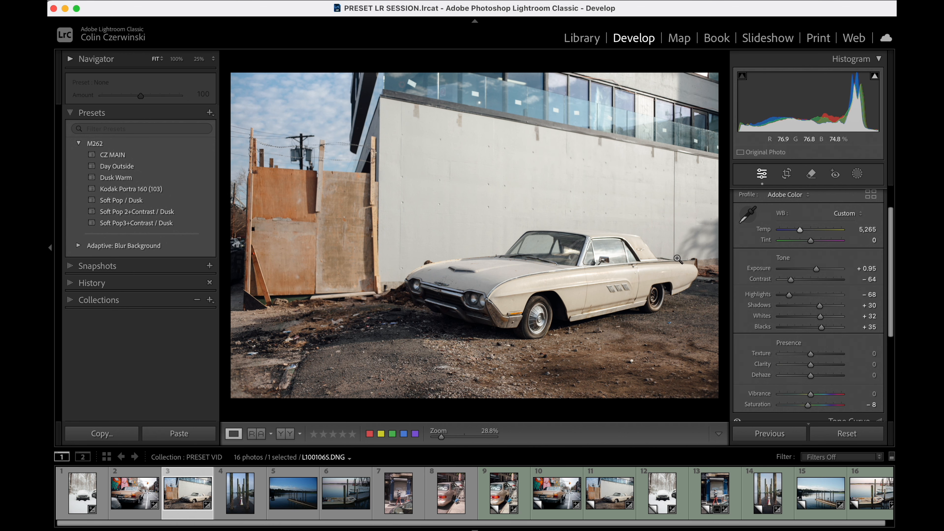
drag(801, 232, 800, 233)
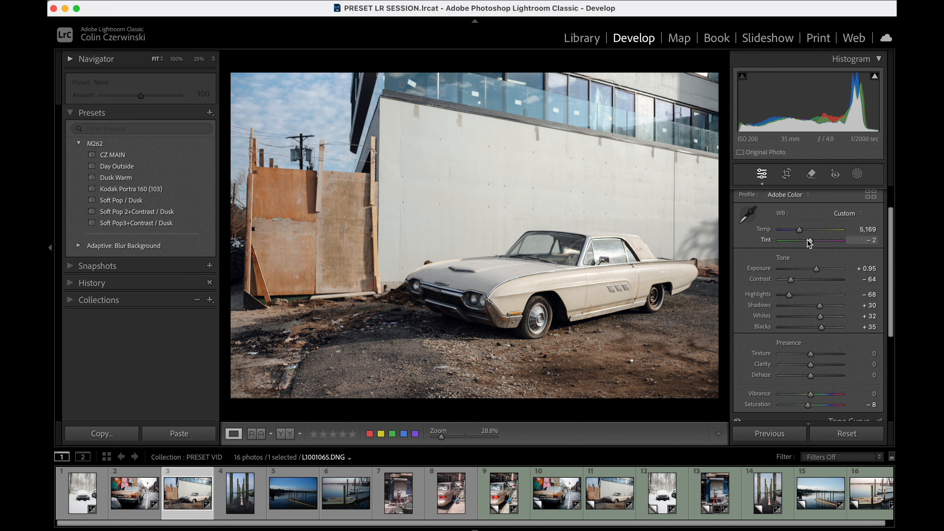
Change the background back to White, preview the cream car photo in the print layout, and return to developing.
right_click(554, 63)
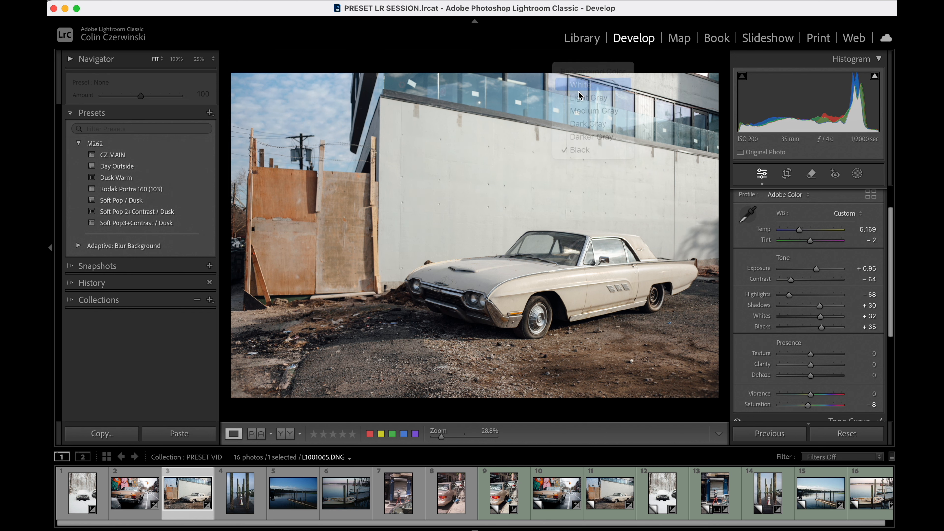
click(578, 87)
click(818, 38)
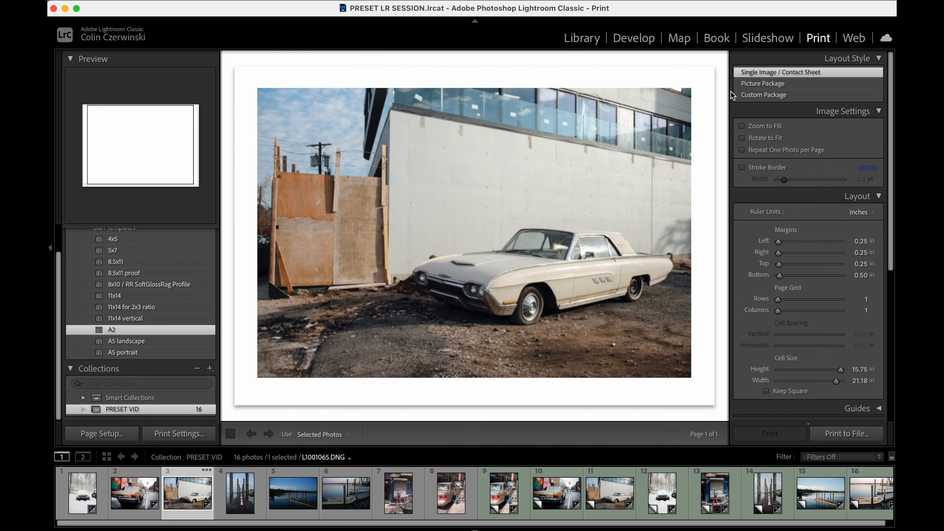
click(642, 38)
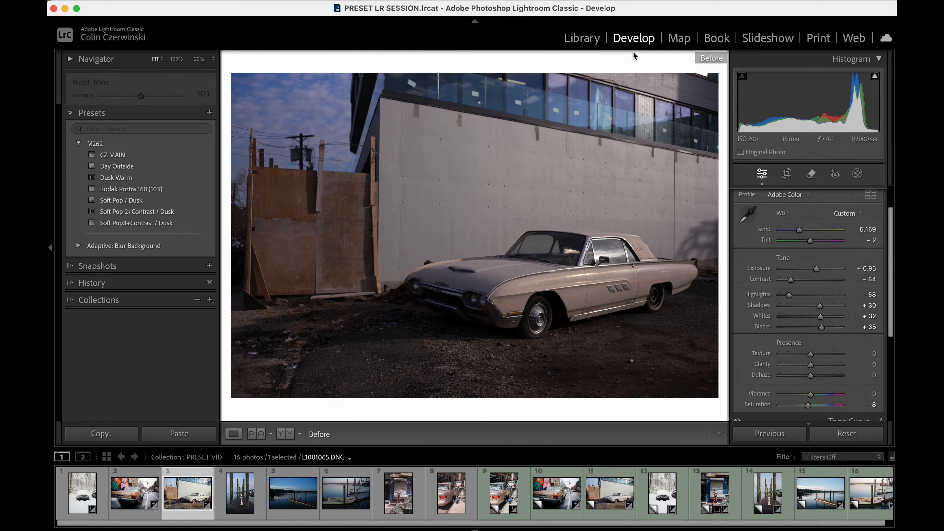
Set Shadows to +37, Whites to +36 and Blacks to +34 on the cream car photo, and compare with the unedited version.
key(j)
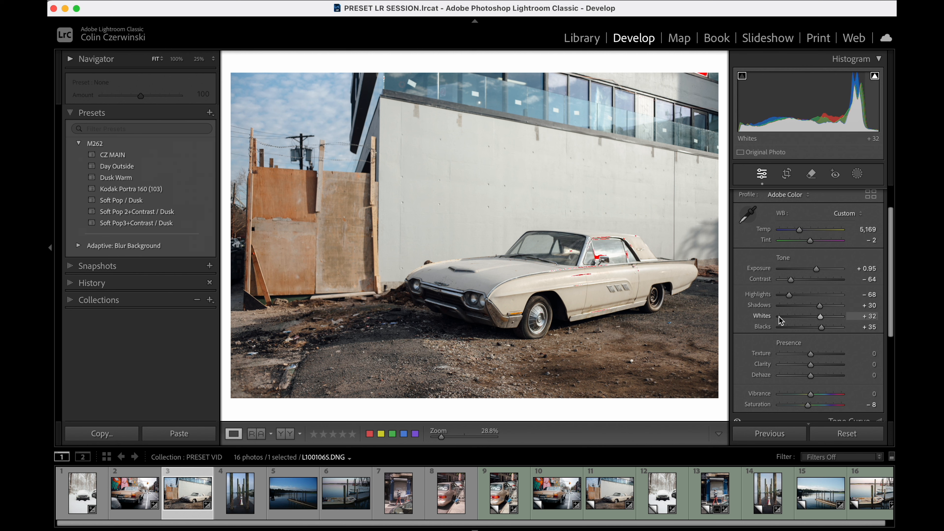
mouse_move(823, 326)
mouse_down()
mouse_move(811, 328)
mouse_move(824, 326)
mouse_move(823, 307)
mouse_up()
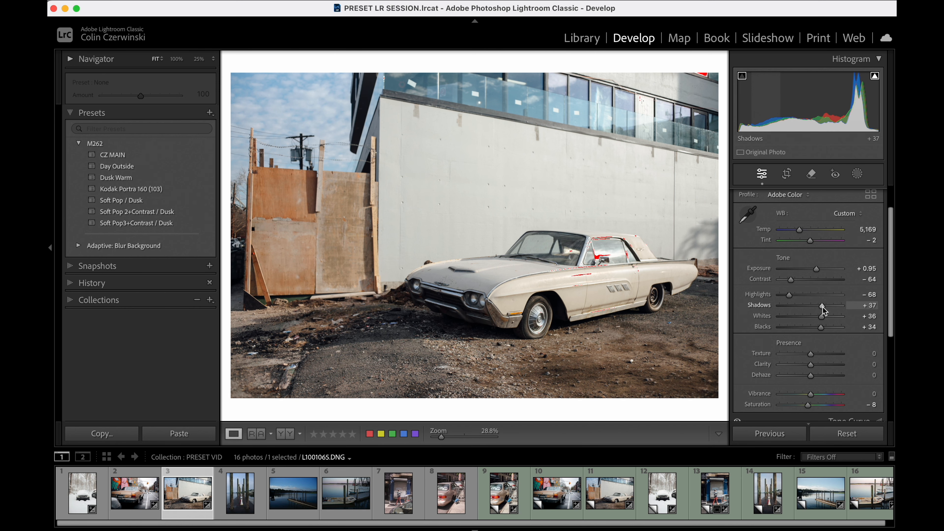
key(backslash)
key(backslash)
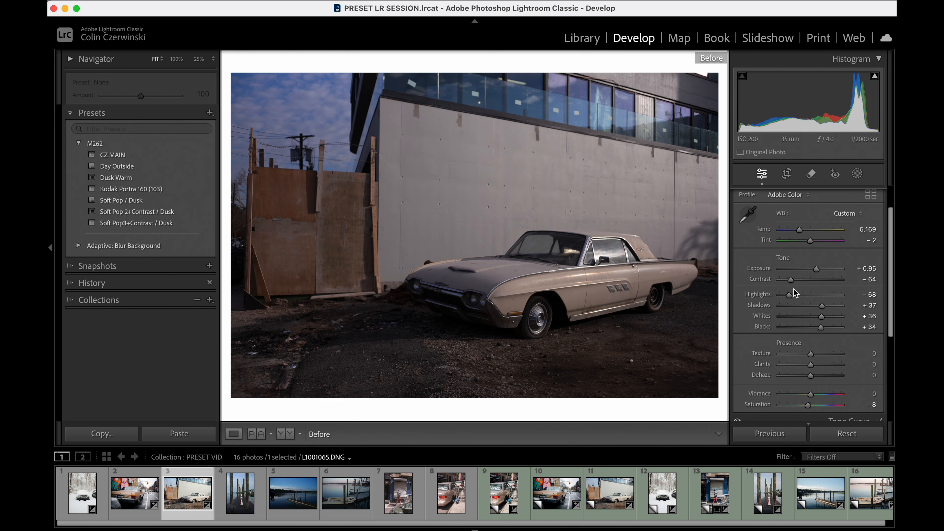
Check the cream car photo in the print layout, and lower its Exposure to +0.85 back in developing.
click(818, 38)
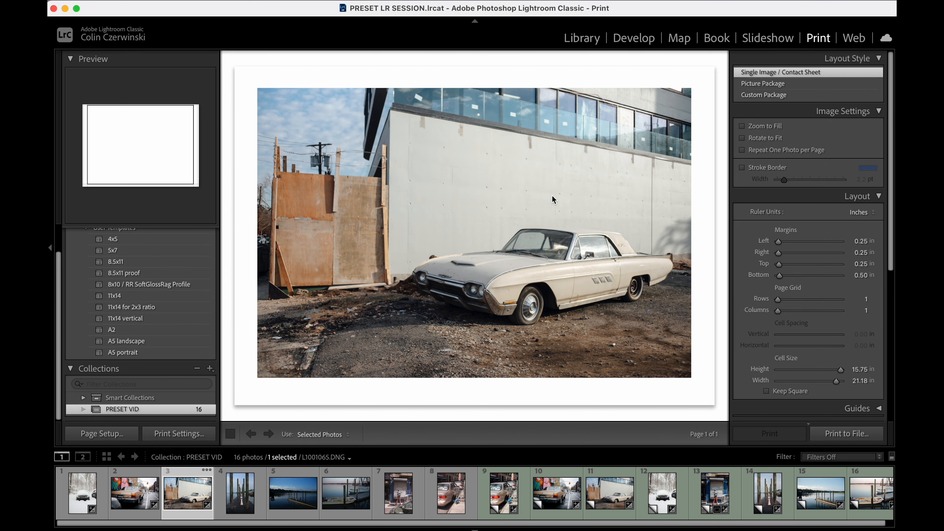
click(634, 38)
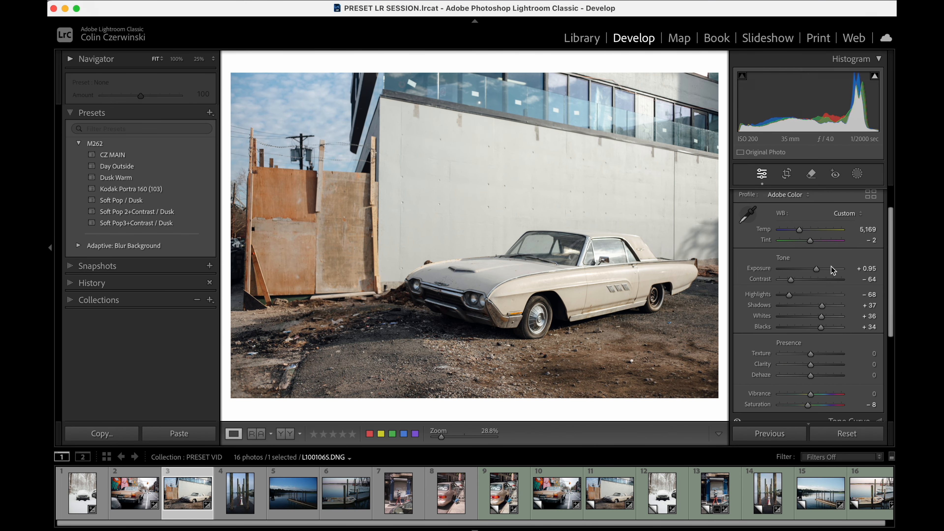
drag(814, 269, 813, 270)
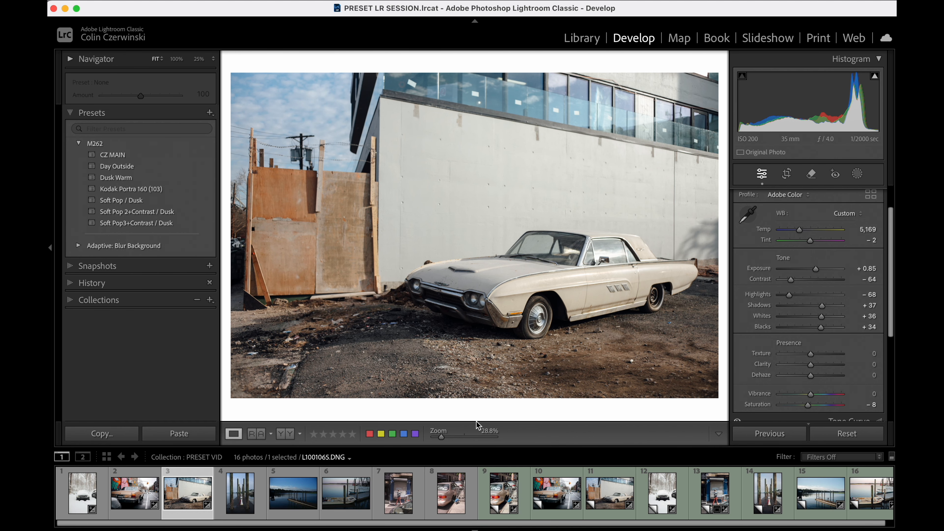
key(backslash)
key(backslash)
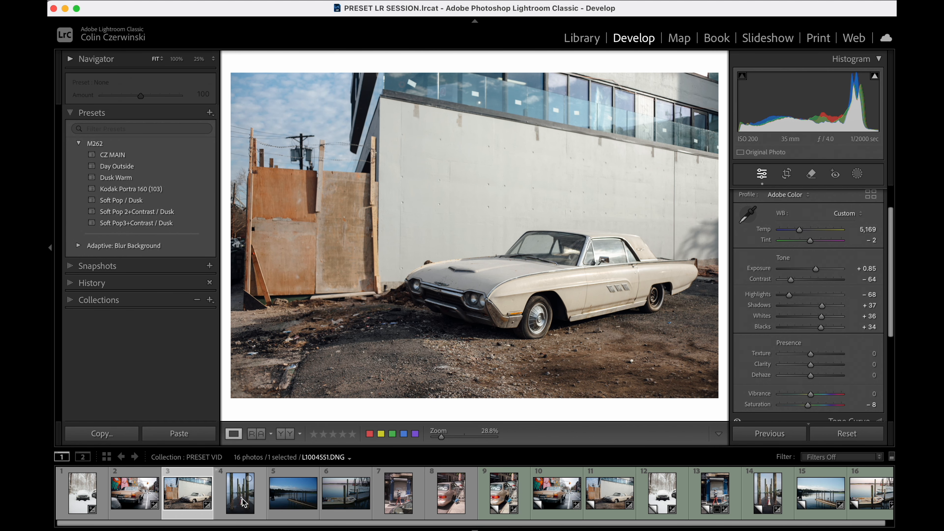
Compare the before and after versions of the snowy car, brown sedan and cream car photos.
click(84, 496)
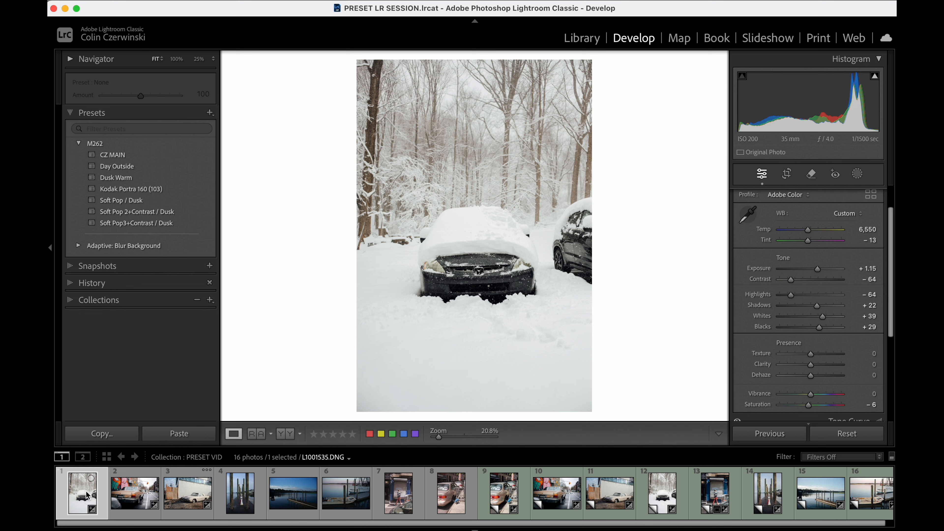
key(Right)
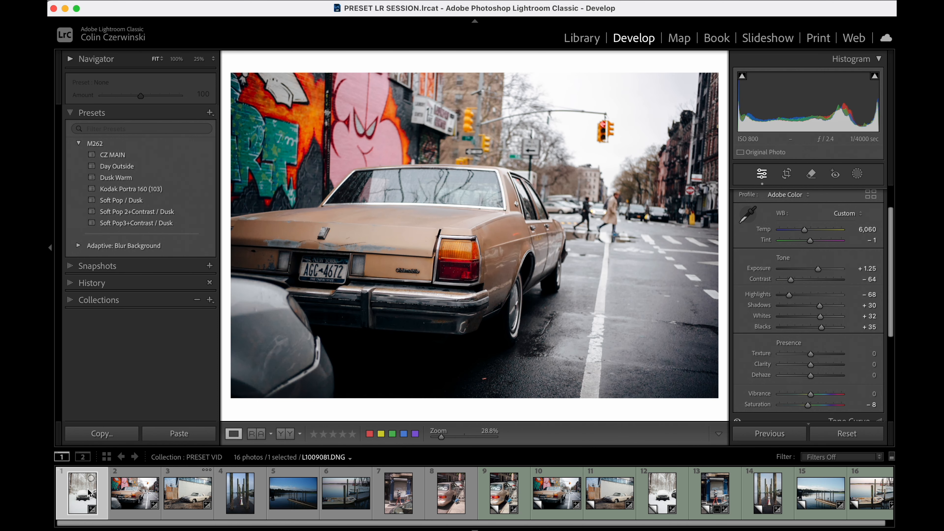
key(Left)
key(backslash)
key(backslash)
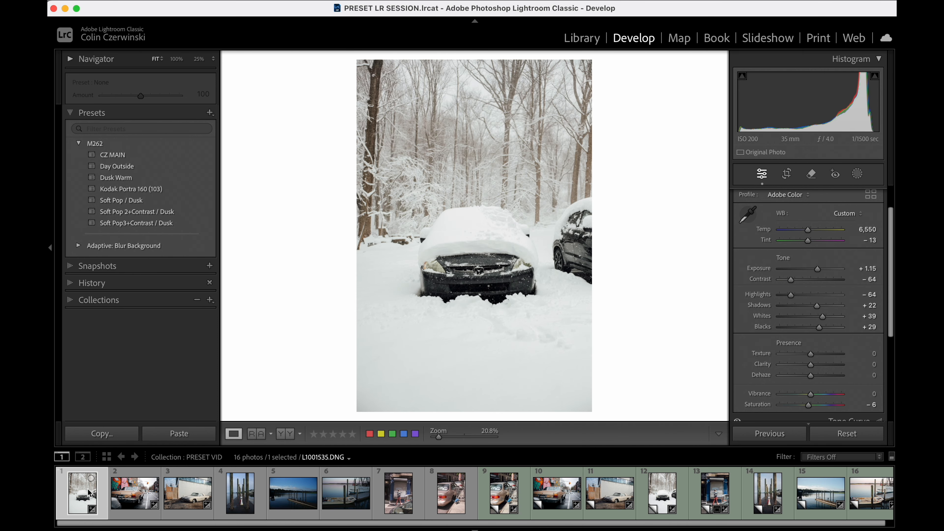
key(Right)
key(backslash)
key(backslash)
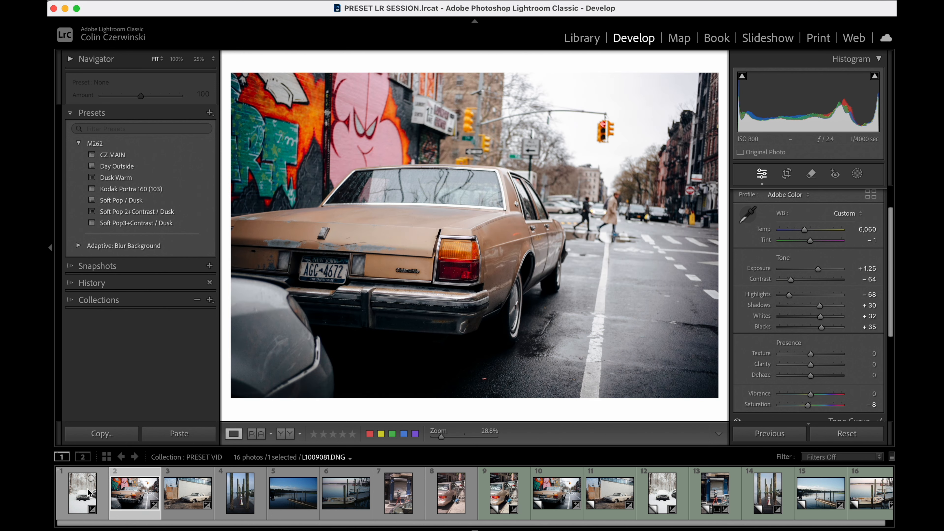
key(Right)
key(backslash)
key(backslash)
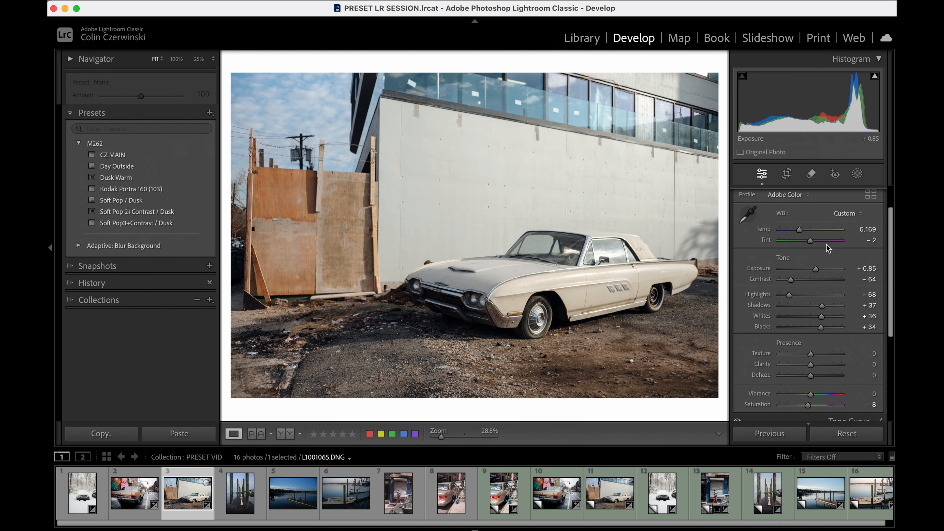
Apply the CZ MAIN preset to the dock photo L1004551.DNG and set Exposure to +0.65 and Blacks to +22.
click(245, 505)
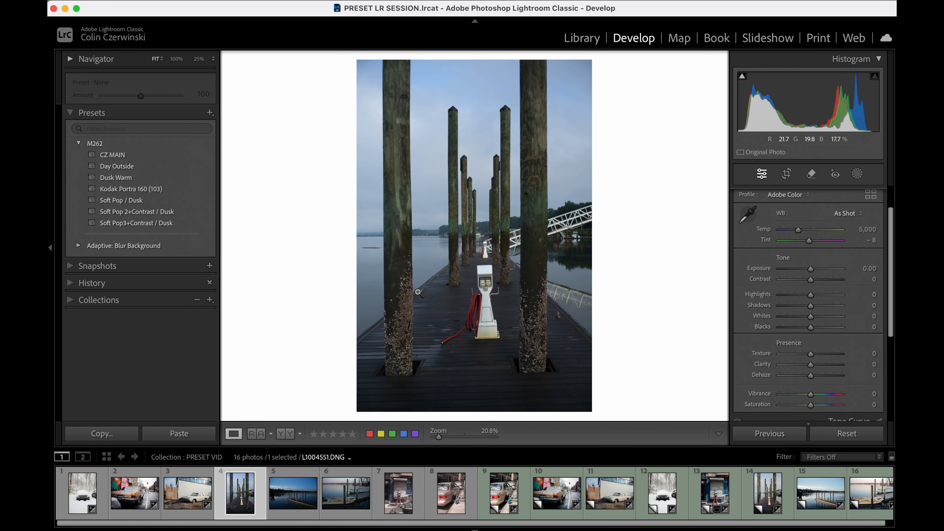
click(152, 157)
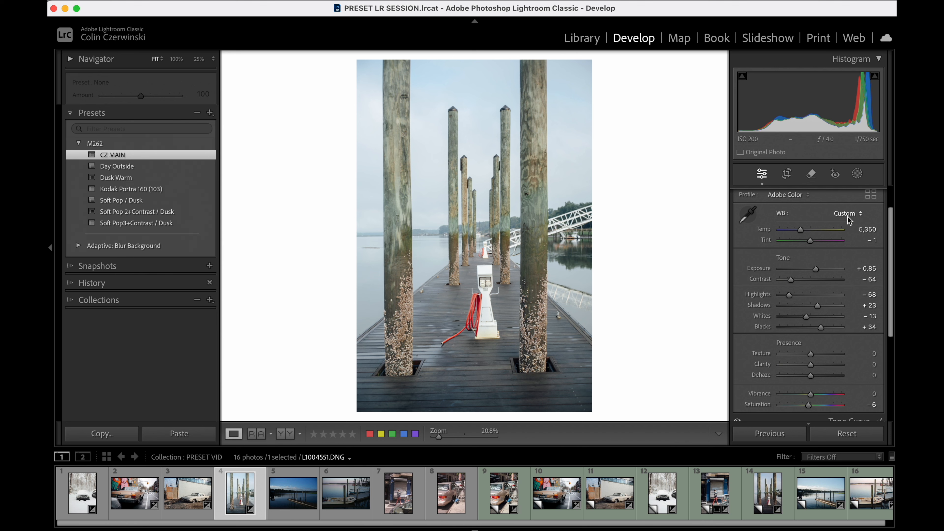
mouse_move(821, 328)
mouse_down()
mouse_move(807, 328)
mouse_move(818, 328)
mouse_up()
drag(817, 268, 815, 268)
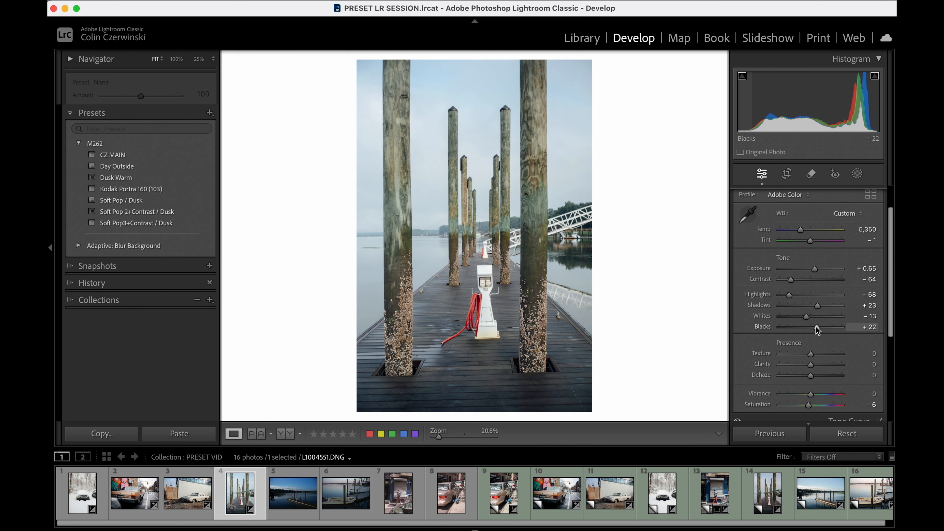
Refine the dock photo's tone with Blacks +20, Whites +21, Shadows reset to 0 and Exposure +0.45.
mouse_move(817, 328)
mouse_down()
mouse_move(820, 318)
mouse_move(836, 321)
mouse_move(816, 318)
mouse_up()
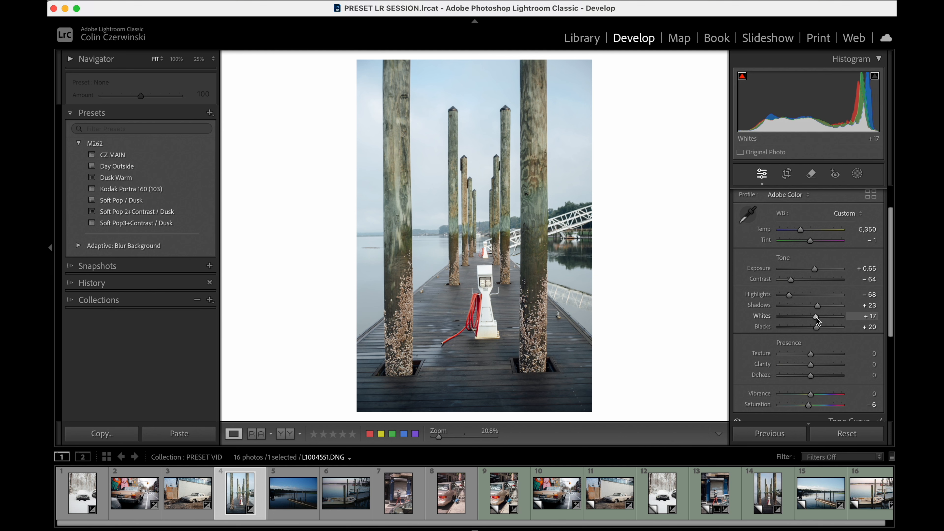
drag(816, 317, 818, 317)
drag(817, 305, 813, 307)
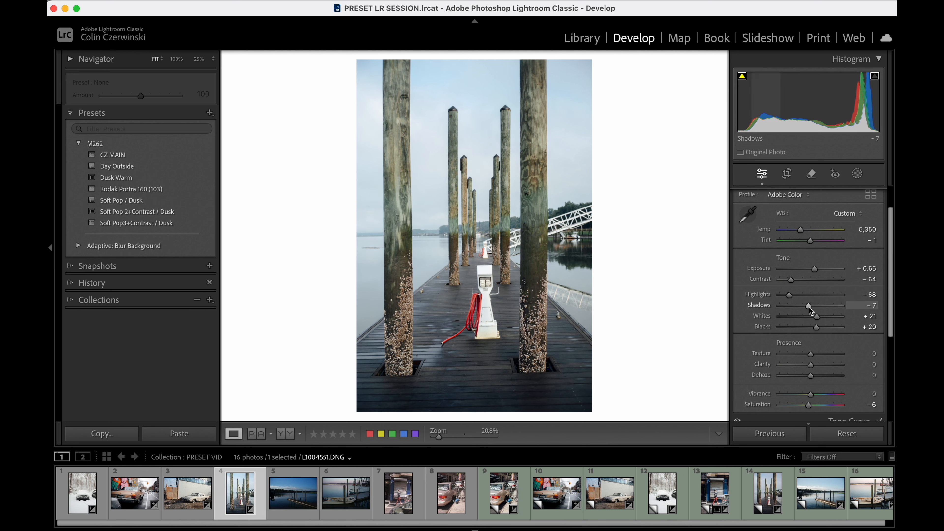
double_click(809, 307)
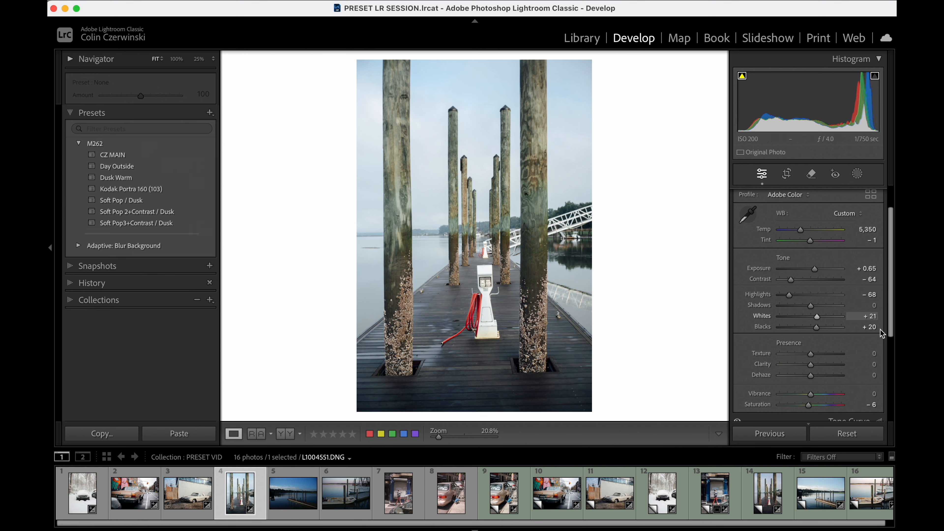
drag(814, 269, 812, 270)
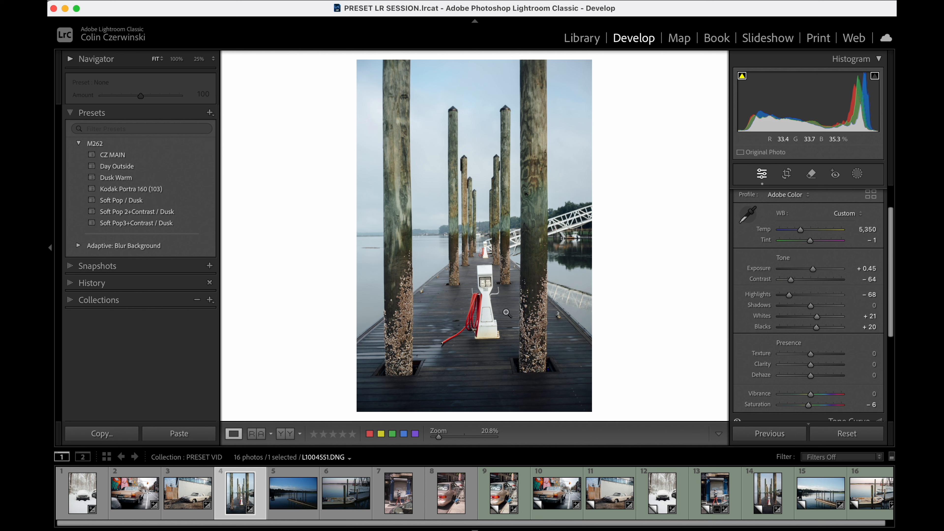
Sample the white dock pump as the white balance neutral and set Temp to 5,480.
key(w)
click(491, 315)
key(w)
click(488, 305)
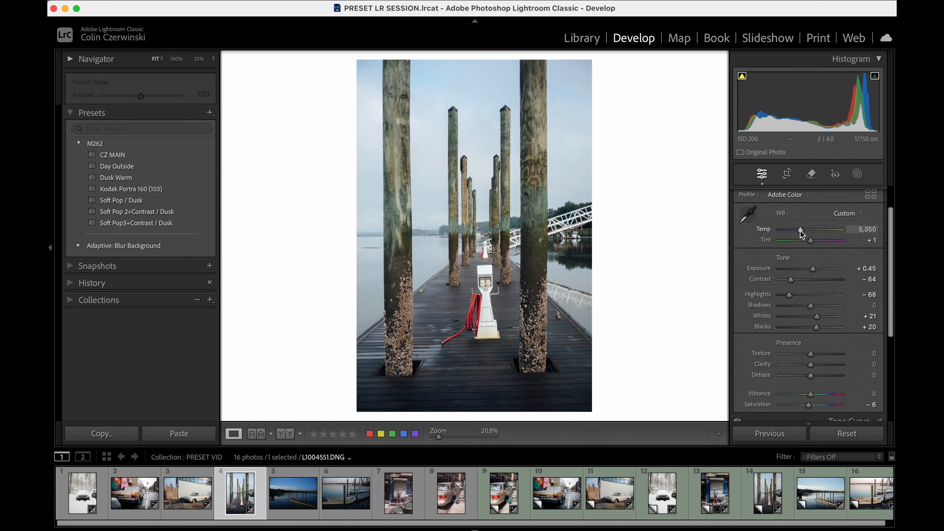
drag(801, 230, 802, 231)
Change the background to Black and compare the dock photo with its unedited version.
right_click(696, 234)
click(713, 315)
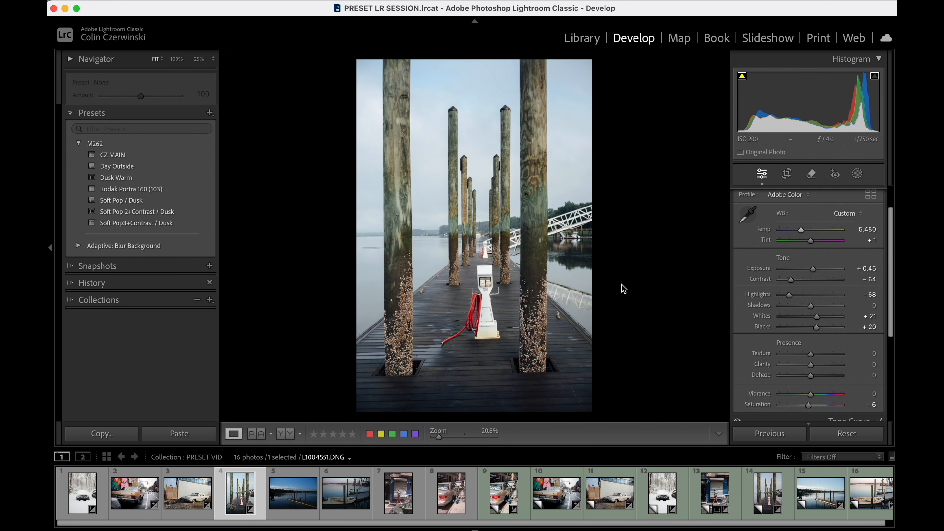
key(backslash)
key(backslash)
key(backslash)
key(backslash)
Set the dock photo's Tint to +4 and Temp to 5,580, comparing with the unedited version after each change.
click(869, 241)
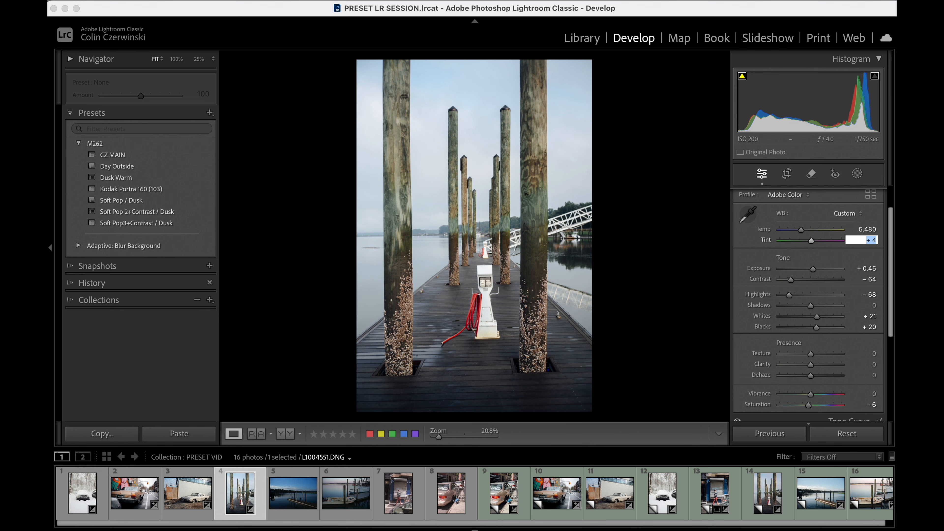
key(Return)
key(backslash)
key(backslash)
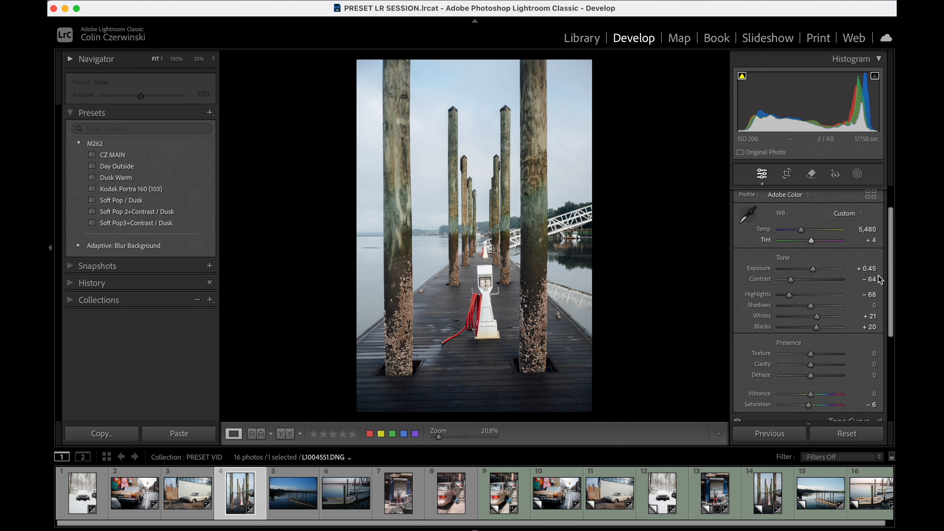
click(867, 230)
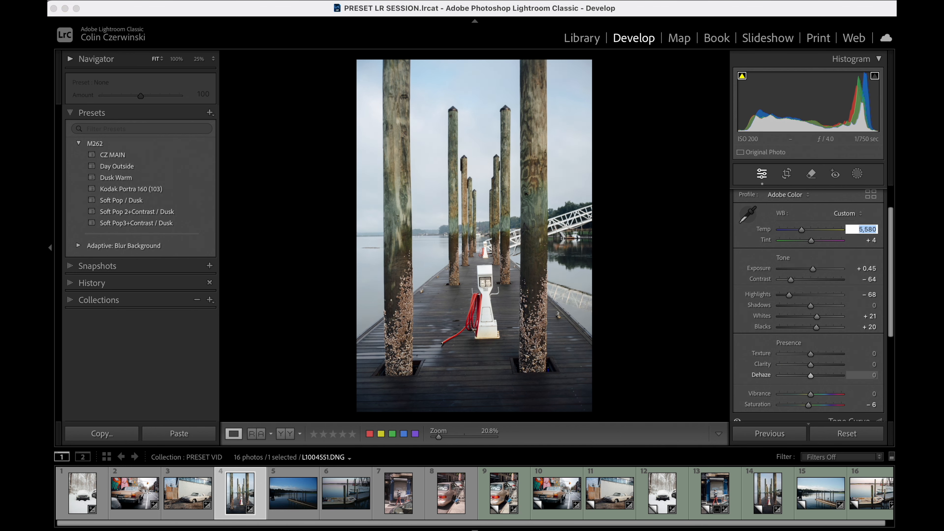
key(Return)
key(backslash)
key(backslash)
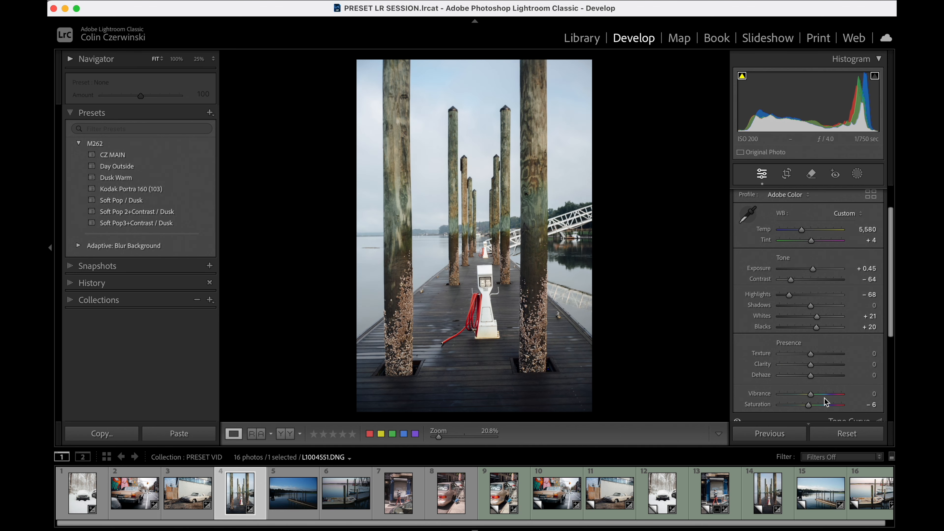
Lower the dock photo's Exposure to +0.25 and compare it with the unedited version.
click(865, 268)
key(Down)
key(Down)
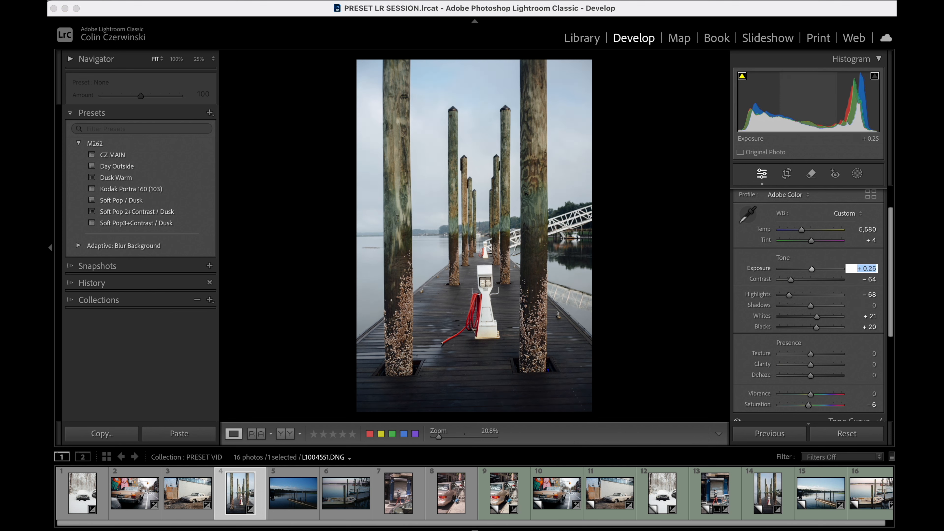
key(Return)
key(backslash)
key(backslash)
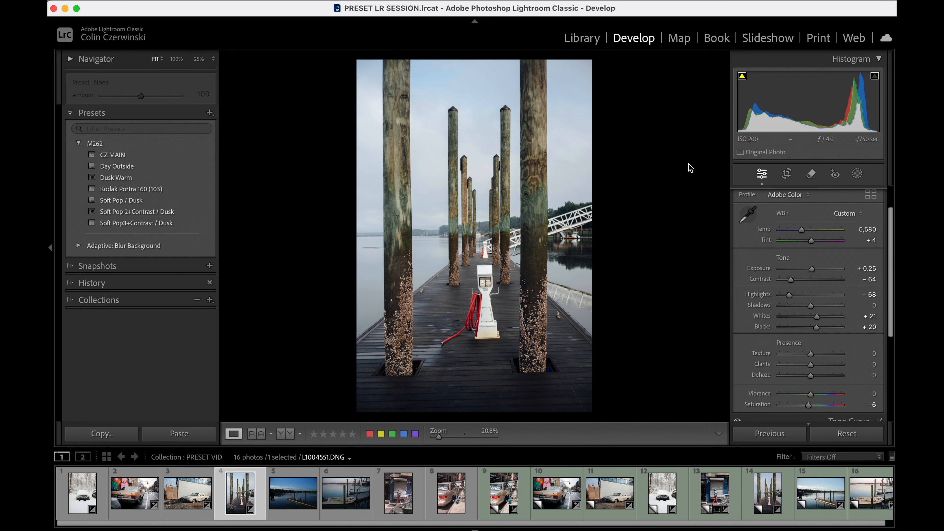
Check the dock photo's print layout and compare its edited and unedited versions in the Develop module.
click(818, 38)
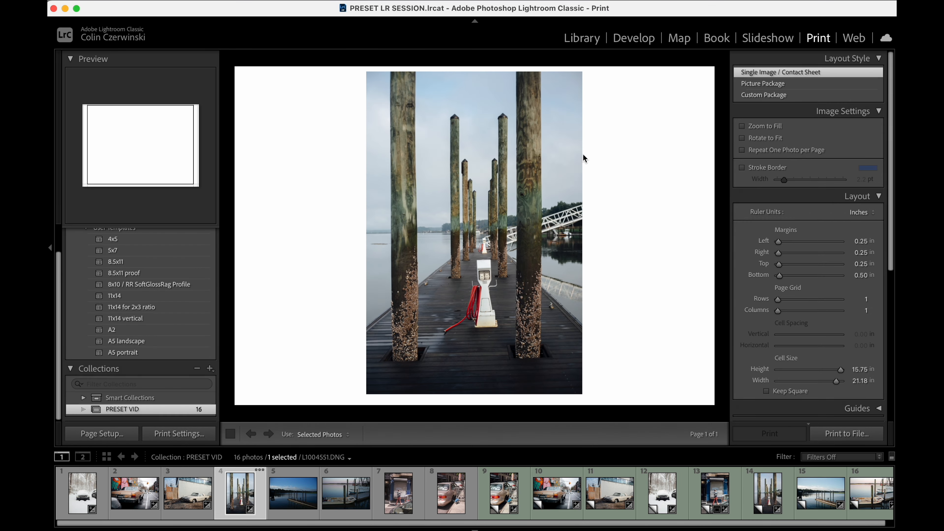
click(647, 42)
key(backslash)
key(backslash)
key(backslash)
key(backslash)
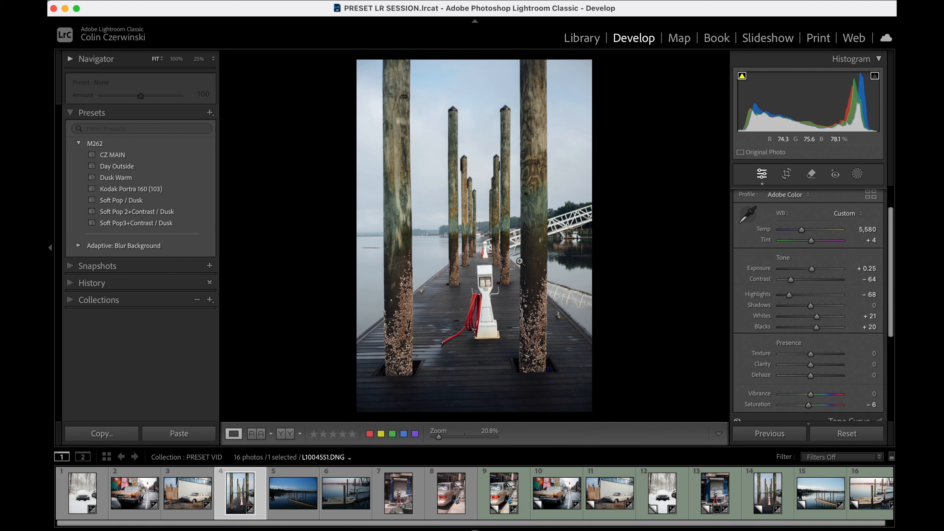
key(backslash)
key(backslash)
key(backslash)
key(backslash)
Inspect the dock photo's white pump, red hose and planks at 100%, comparing the edited and unedited versions.
click(511, 256)
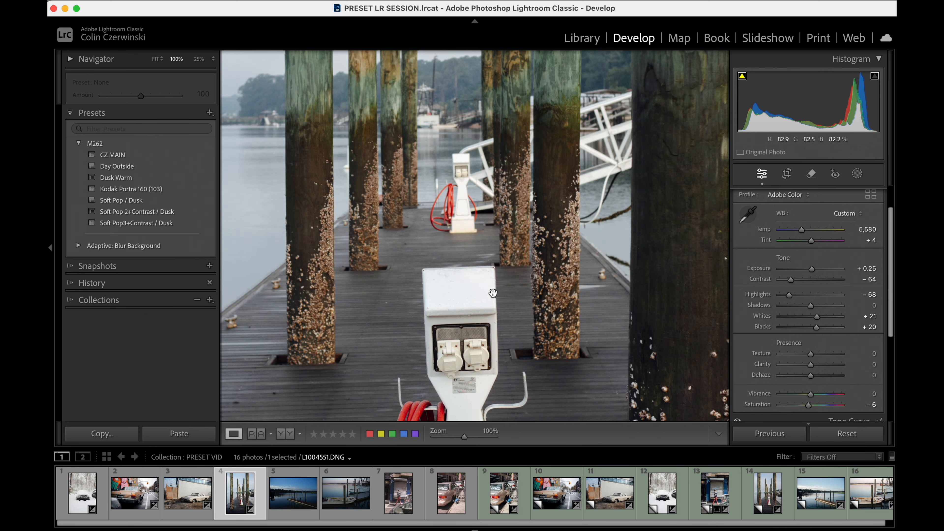
drag(508, 334, 626, 131)
key(backslash)
key(backslash)
key(backslash)
key(backslash)
drag(512, 320, 533, 206)
drag(527, 264, 484, 277)
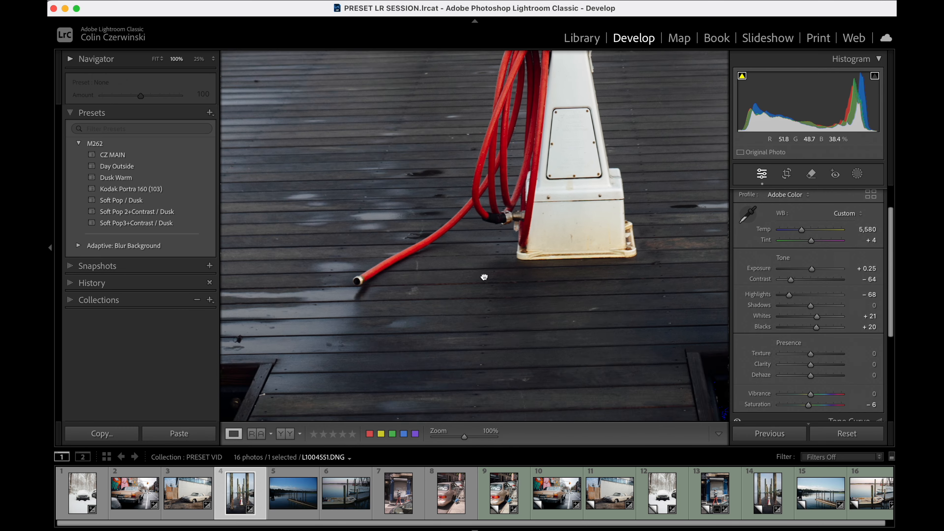
drag(623, 157, 483, 273)
key(backslash)
key(backslash)
drag(593, 166, 504, 262)
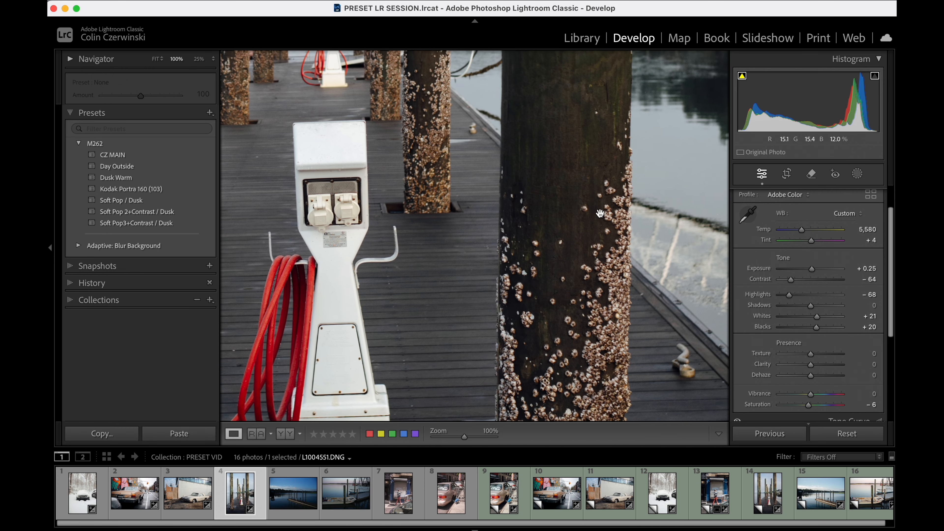
Inspect the dock photo's pilings, water and shoreline at 100% against the unedited version, and return to the full view.
drag(588, 65, 428, 166)
drag(322, 71, 517, 230)
key(backslash)
key(backslash)
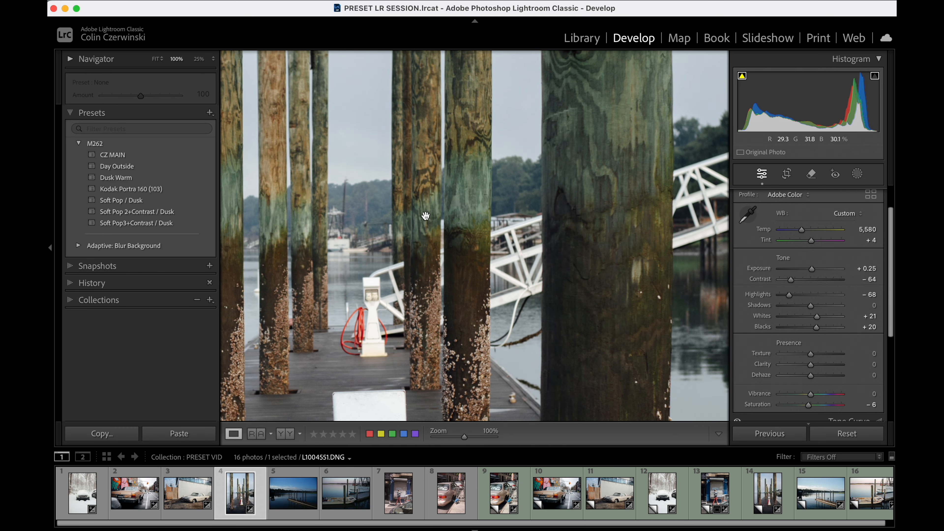
drag(306, 225, 488, 204)
key(backslash)
key(backslash)
drag(416, 202, 536, 215)
key(backslash)
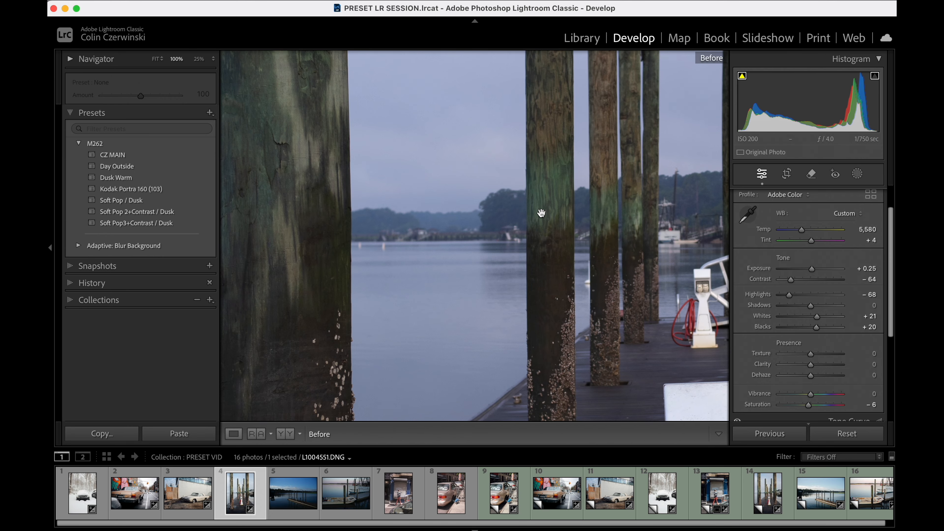
key(backslash)
click(566, 259)
Preview the dock photo in the 11x14 vertical print template against a White and a Black background.
right_click(661, 244)
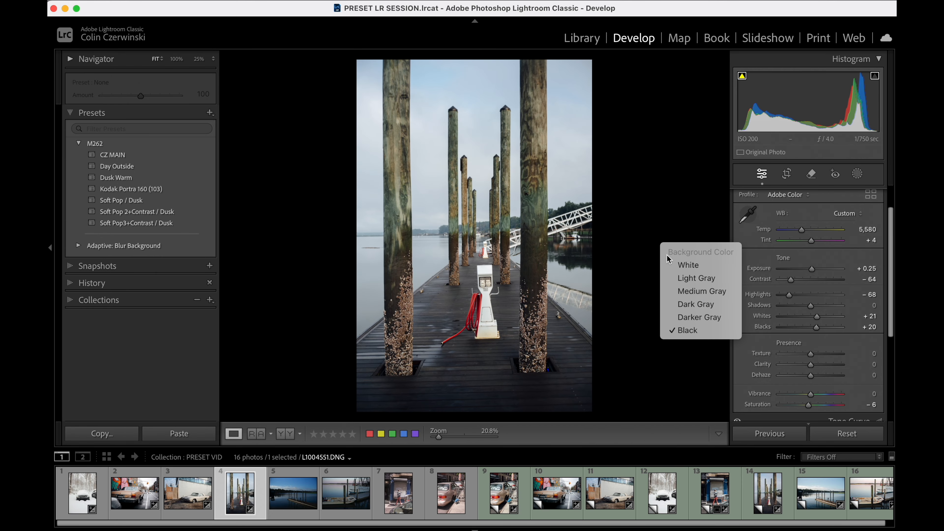
click(680, 260)
click(818, 37)
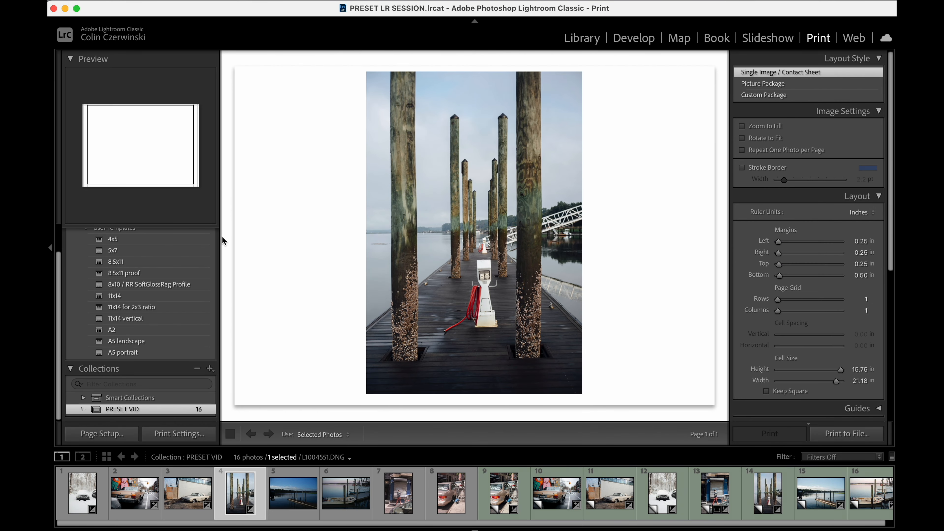
click(125, 318)
right_click(633, 254)
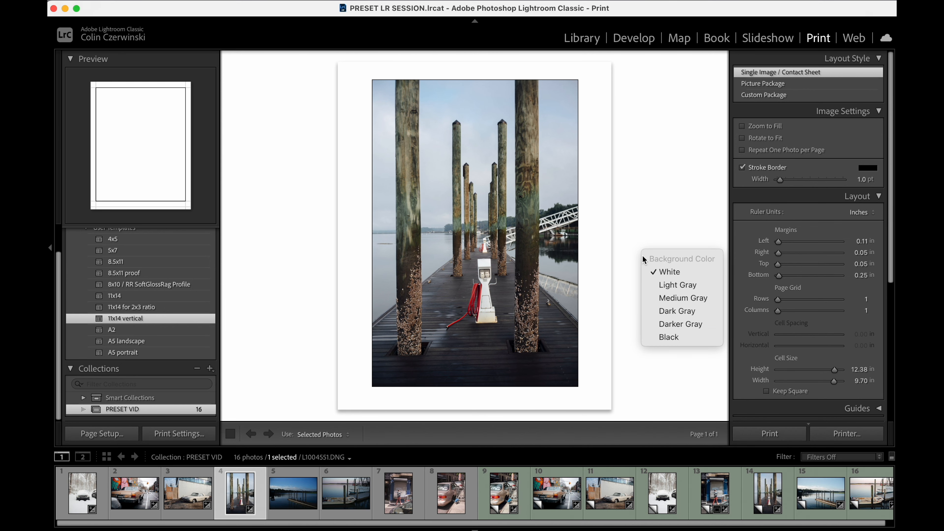
click(675, 341)
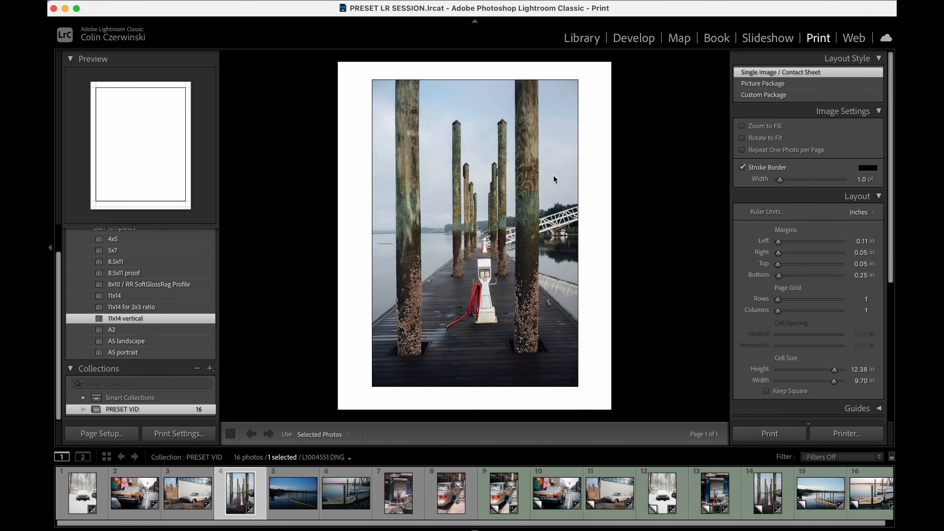
Return to the Develop module and trim the dock photo's crop very slightly.
click(657, 38)
key(r)
drag(607, 62, 608, 62)
key(r)
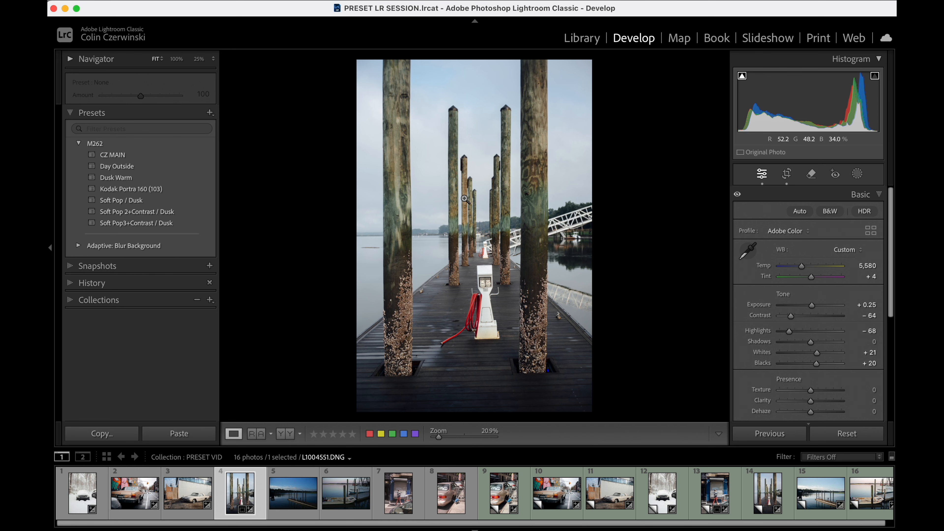
Copy the dock photo's develop settings without Masking and Crop, and paste them onto the fishing pier photo L1004613.DNG.
click(288, 496)
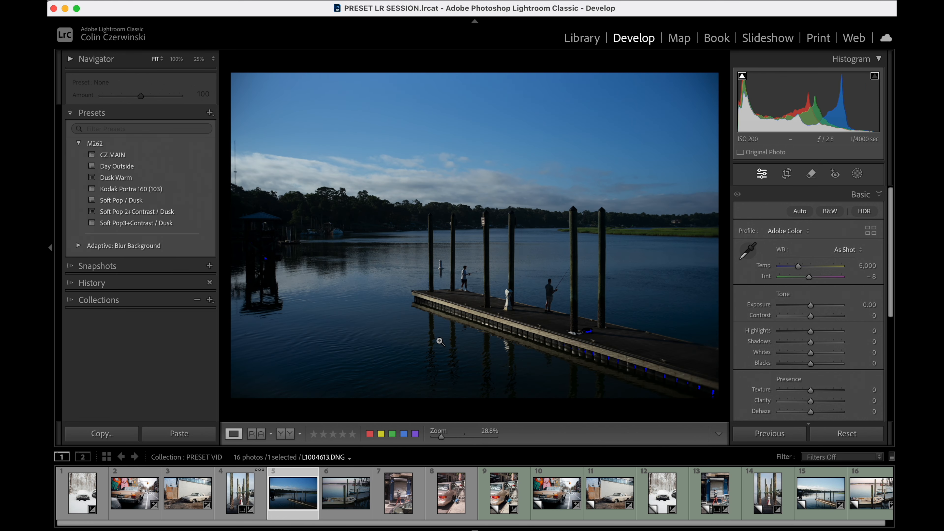
click(246, 486)
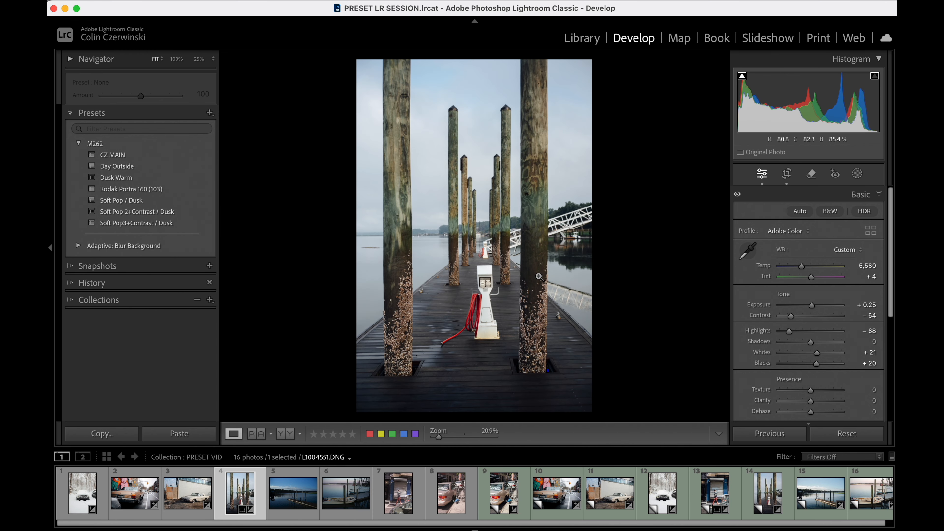
click(294, 493)
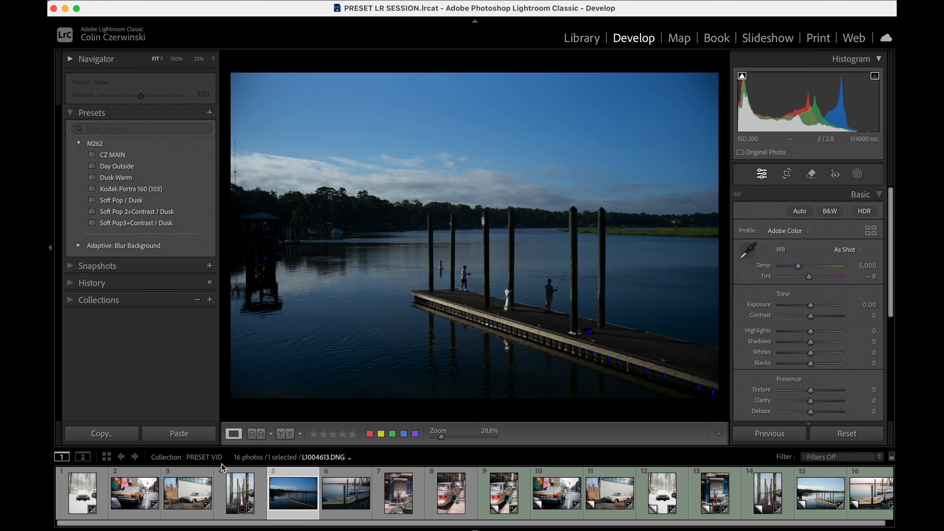
click(234, 494)
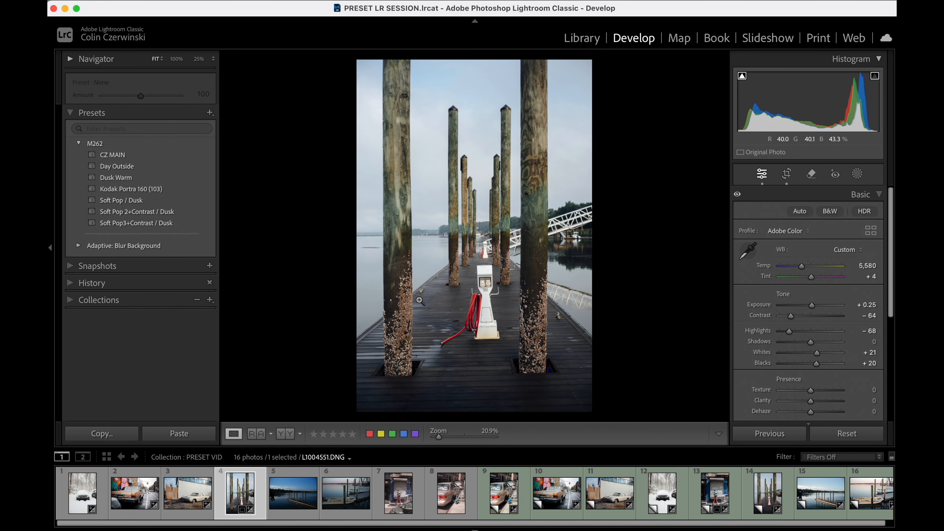
key(super+shift+c)
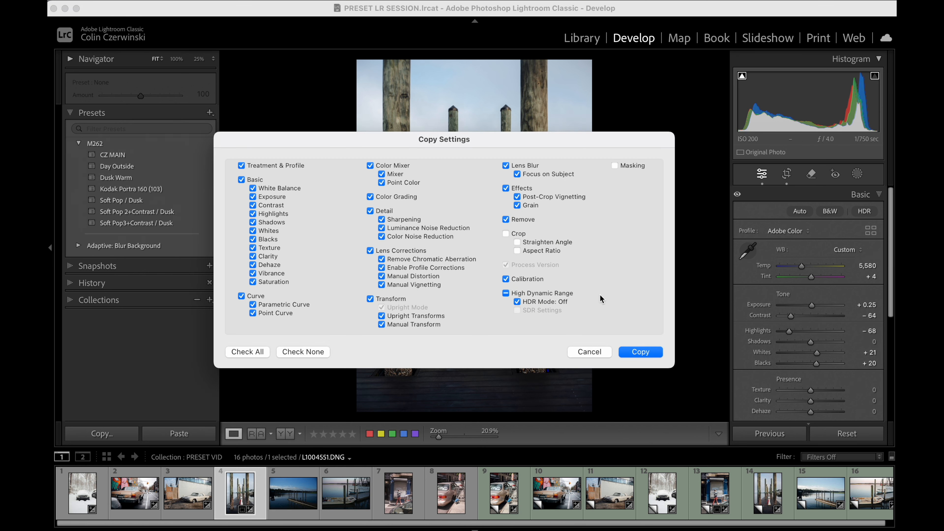
click(638, 353)
click(297, 502)
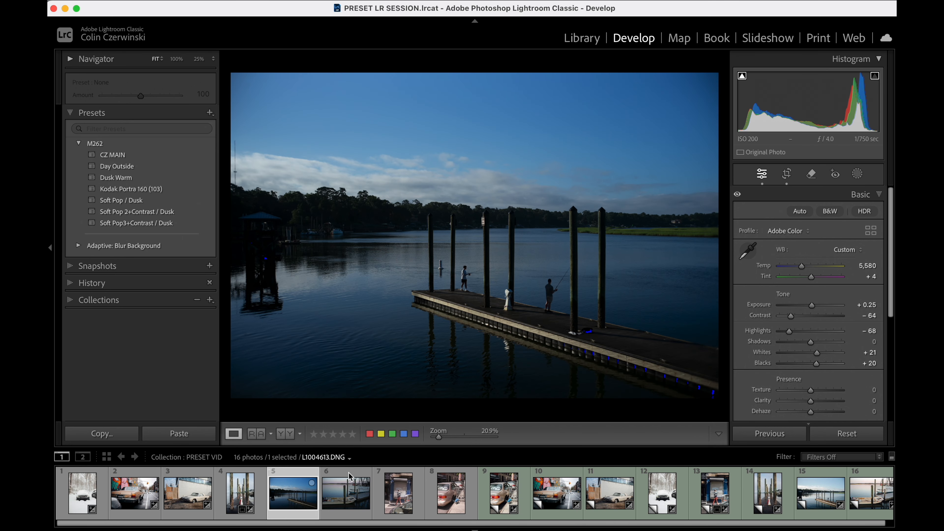
key(super+shift+v)
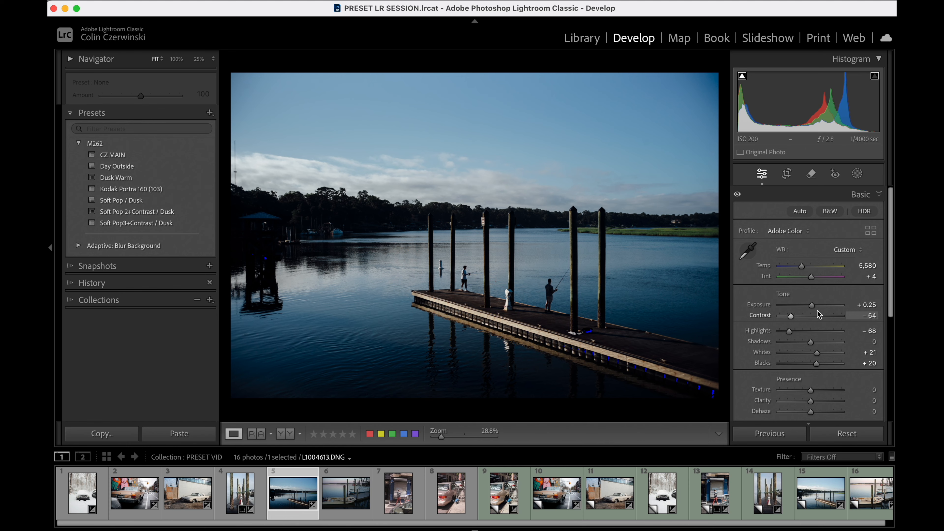
Set the pier photo's Exposure to +1.75, Shadows to +9, Whites to +18, Blacks to +31 and Temp to 6,382.
drag(813, 305, 823, 308)
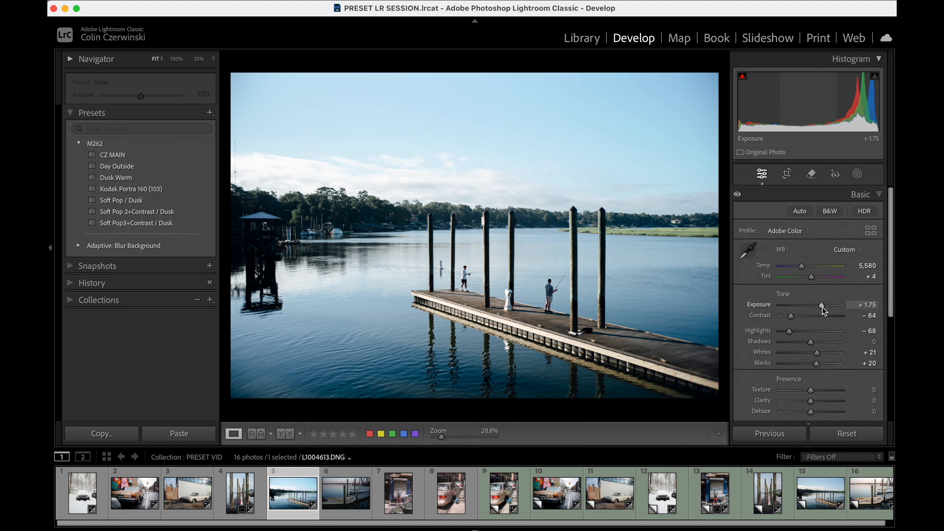
drag(824, 307, 824, 307)
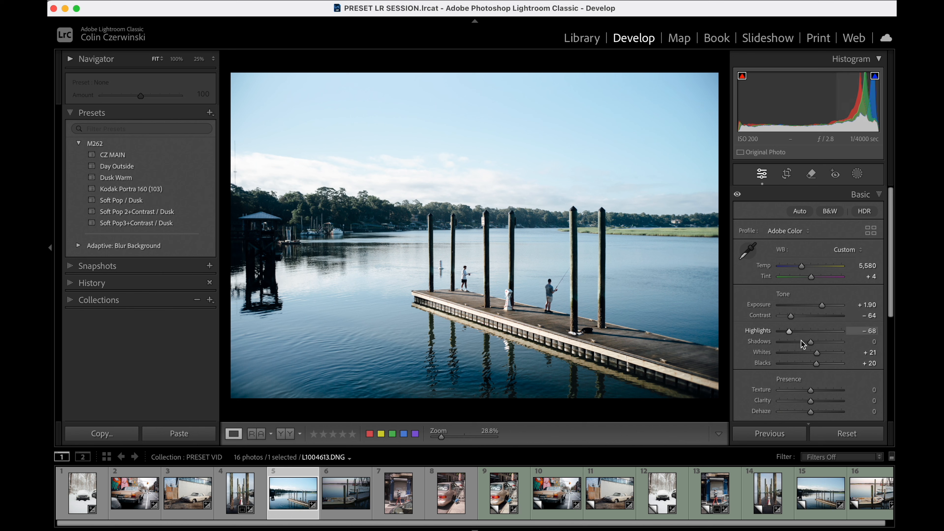
drag(826, 364, 813, 344)
drag(825, 304, 824, 304)
drag(802, 266, 809, 267)
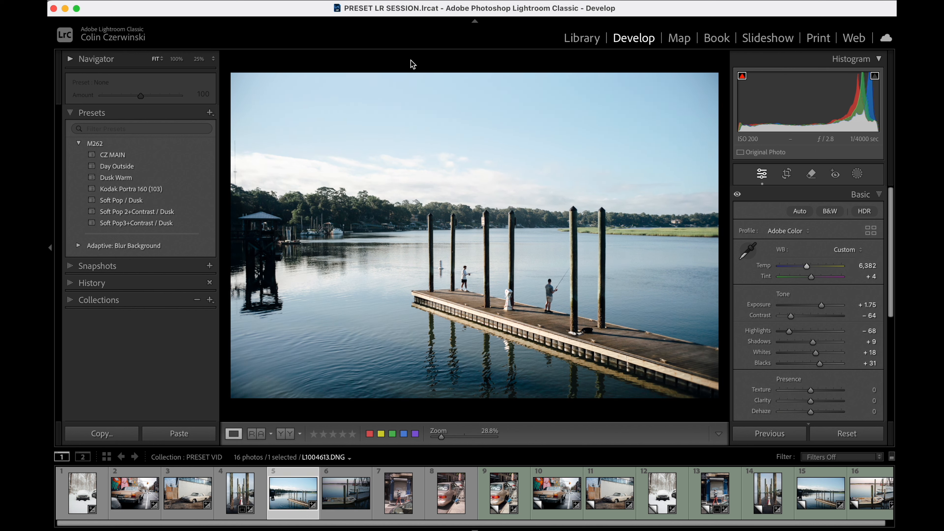
Against a White background, set the pier photo's Temp to 6,446 and Exposure to +1.60, comparing with the unedited version.
right_click(412, 64)
click(435, 80)
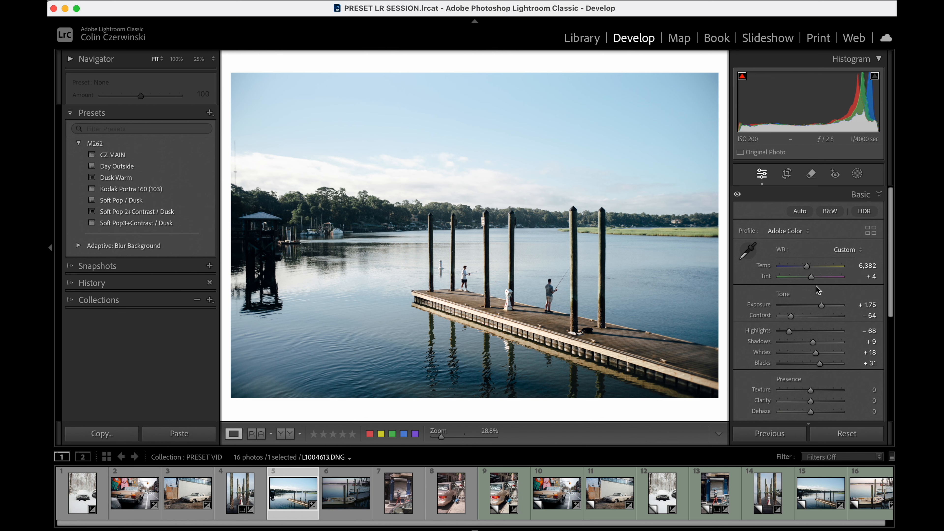
drag(808, 266, 808, 266)
key(backslash)
key(backslash)
key(backslash)
key(backslash)
scroll(789, 304, down, 3)
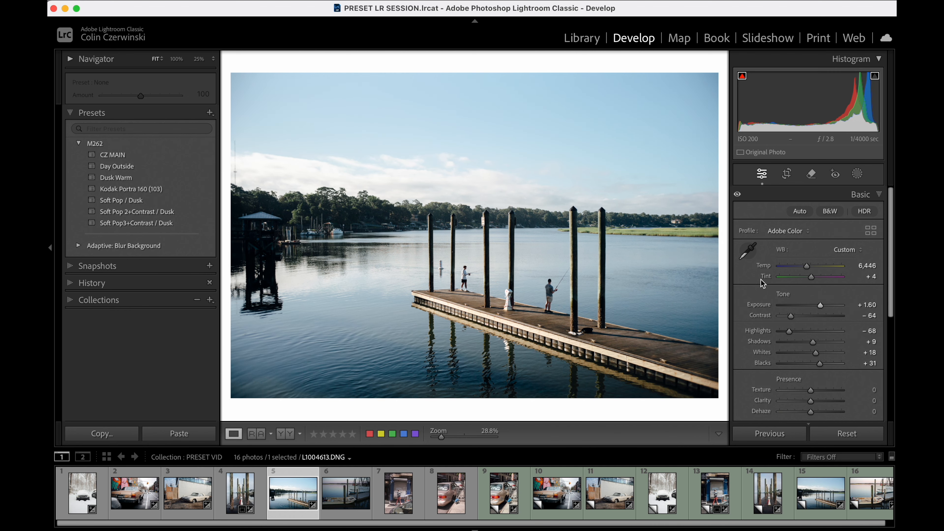
key(backslash)
key(backslash)
Change the background to Black and apply the A2 print template to the pier photo.
right_click(520, 82)
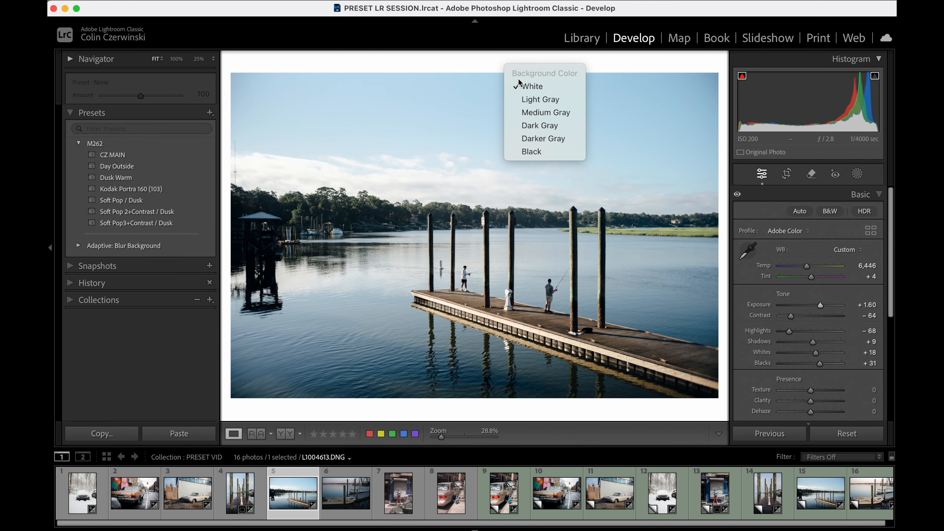
click(536, 151)
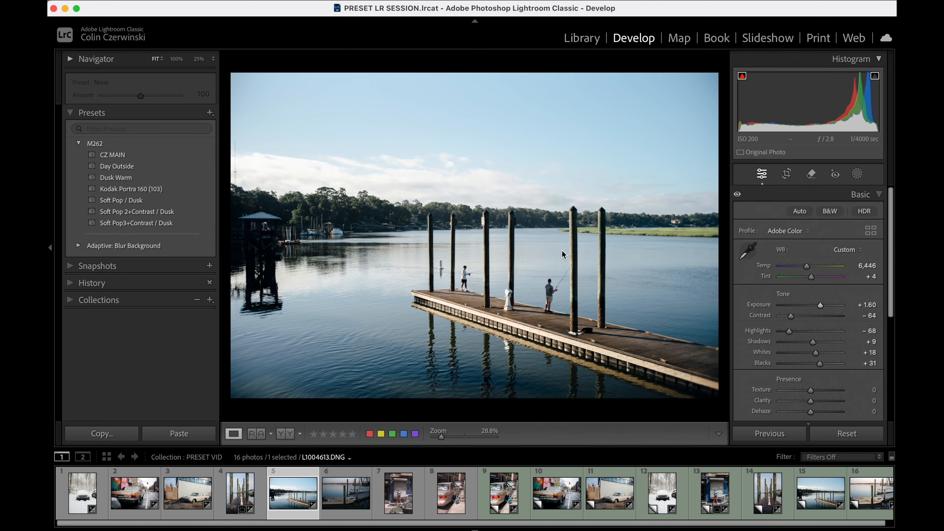
click(818, 38)
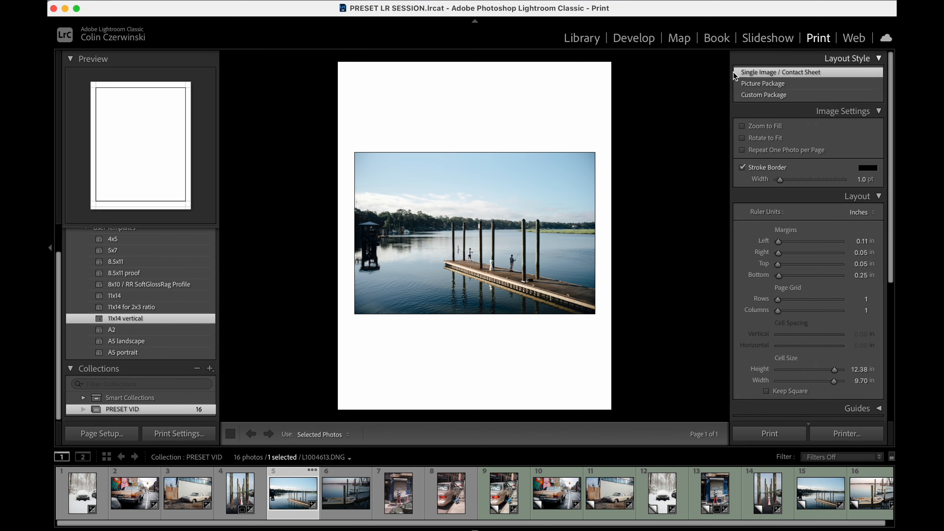
click(138, 331)
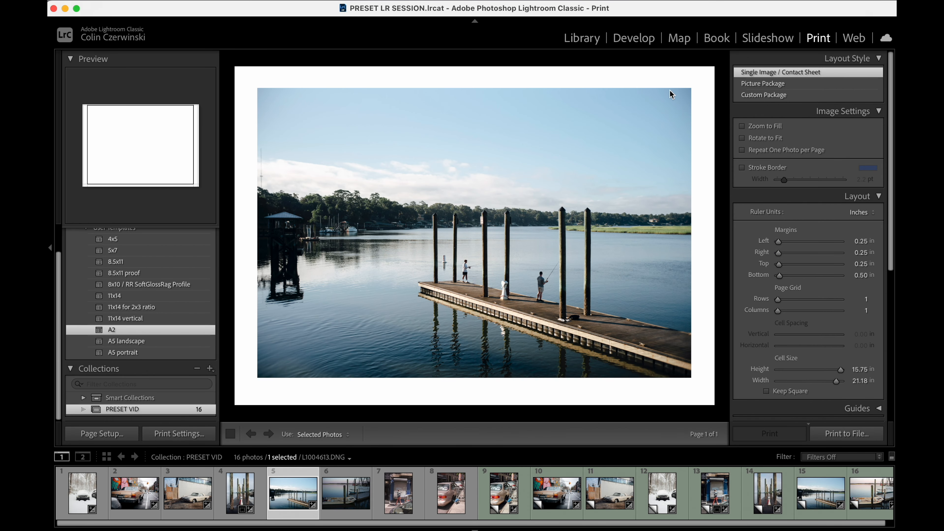
Preview the pier photo's print page against White and gray backgrounds, and return to the Develop module.
right_click(620, 65)
click(639, 80)
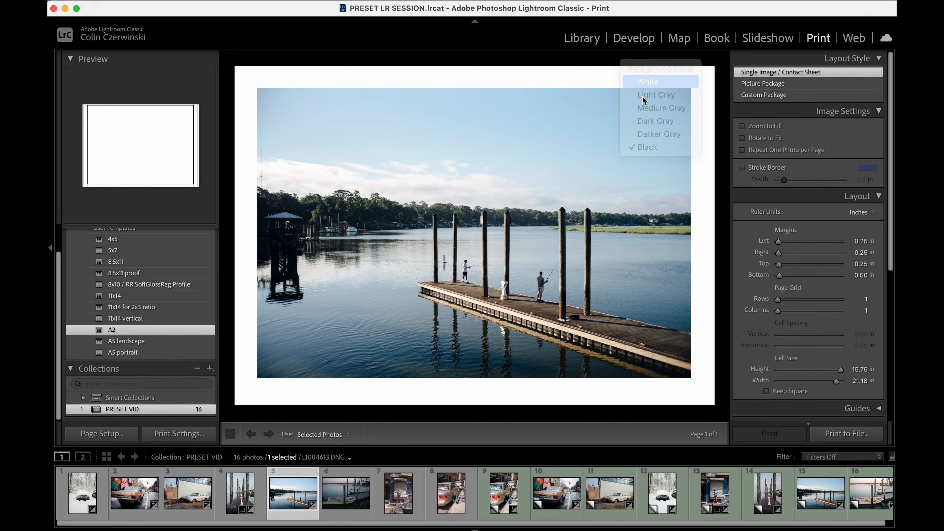
right_click(541, 72)
click(565, 117)
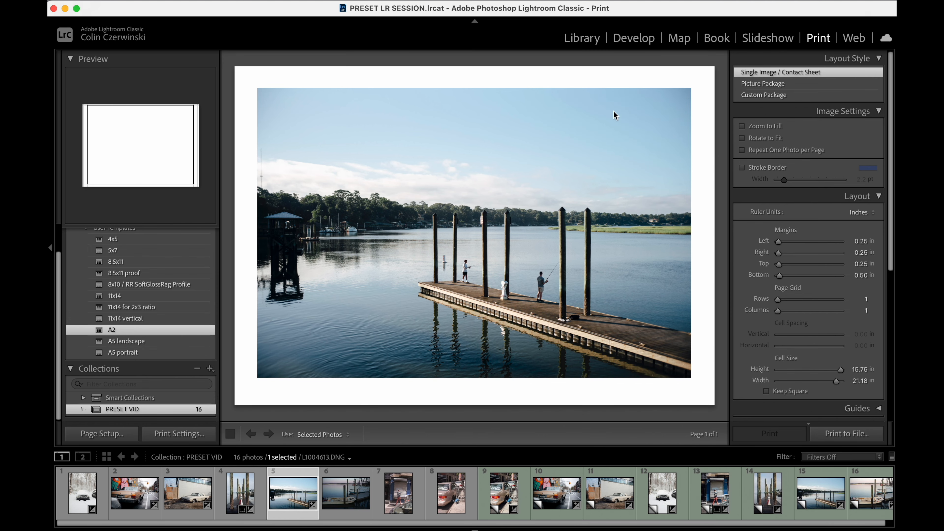
click(641, 38)
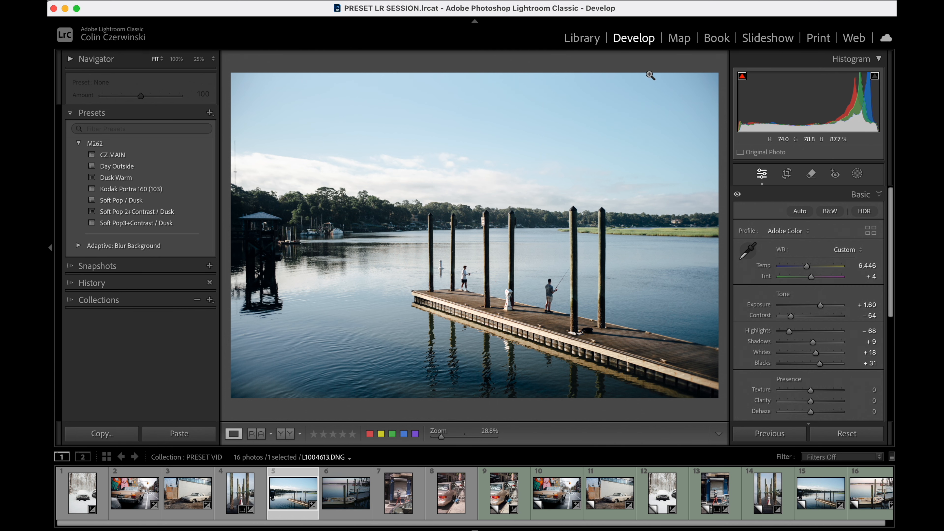
On a White background, apply the CZ MAIN preset to boat photo L1004644.DNG and set Shadows +27, Whites +21 and Blacks +19.
click(346, 493)
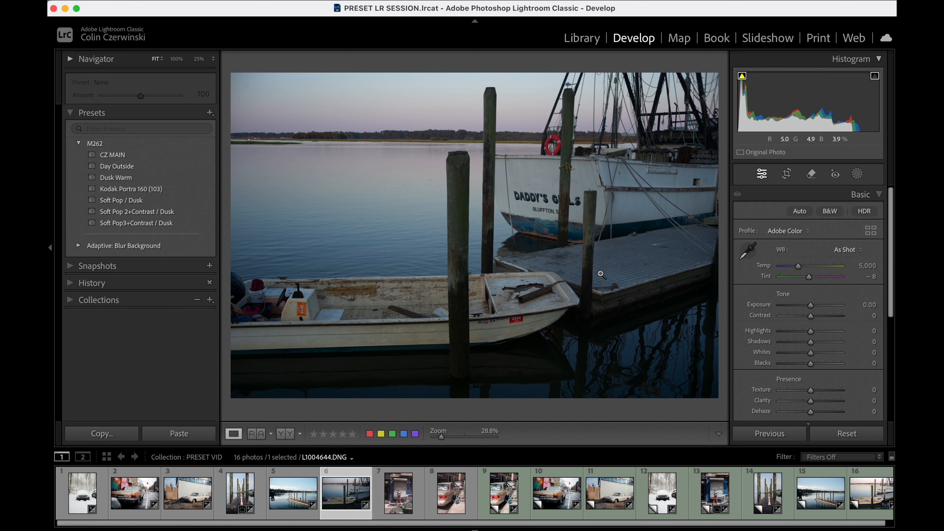
right_click(464, 67)
click(484, 88)
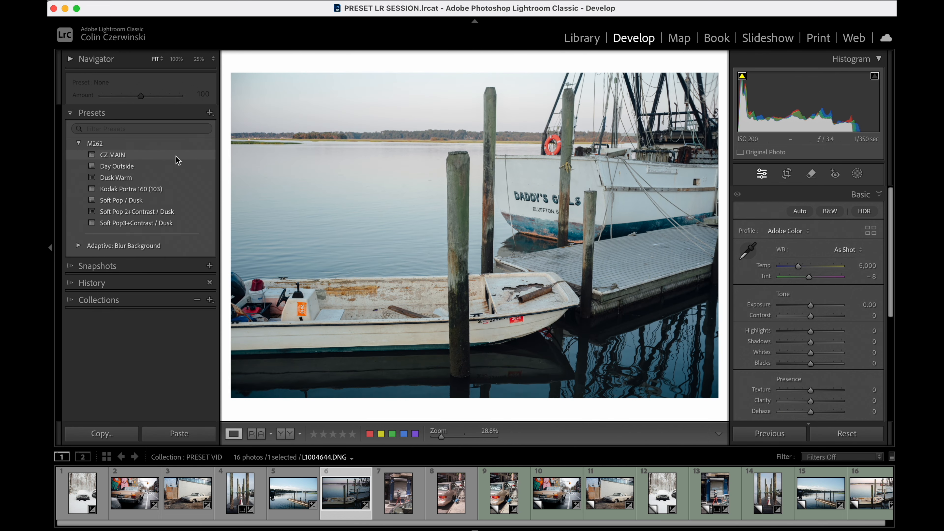
click(176, 156)
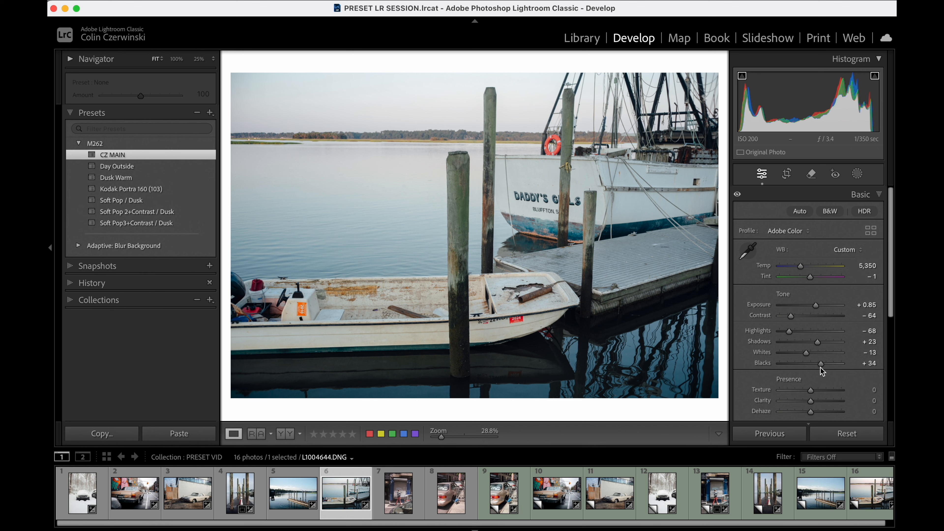
drag(821, 365, 822, 343)
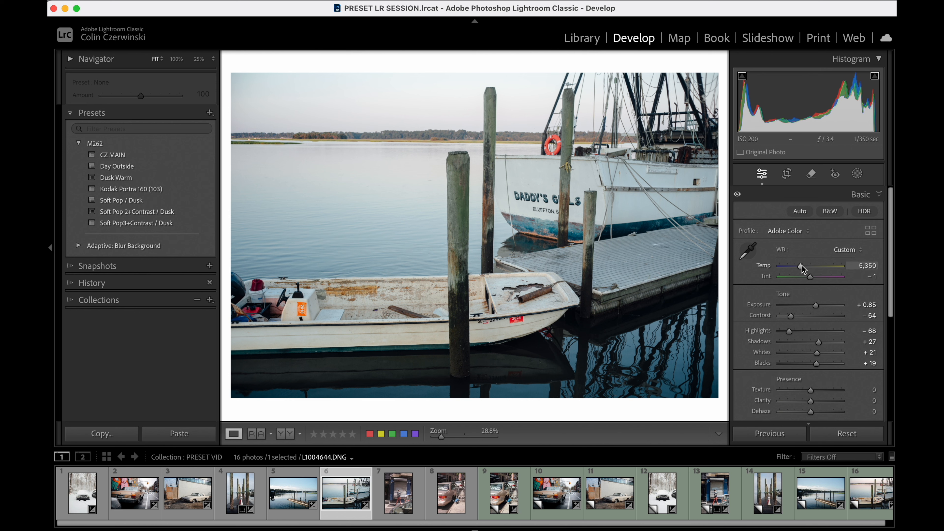
Sample neutral areas of the boat photo with the White Balance Selector, ending on the large boat's white hull with Temp 5,550 and Tint +1.
drag(802, 264, 803, 267)
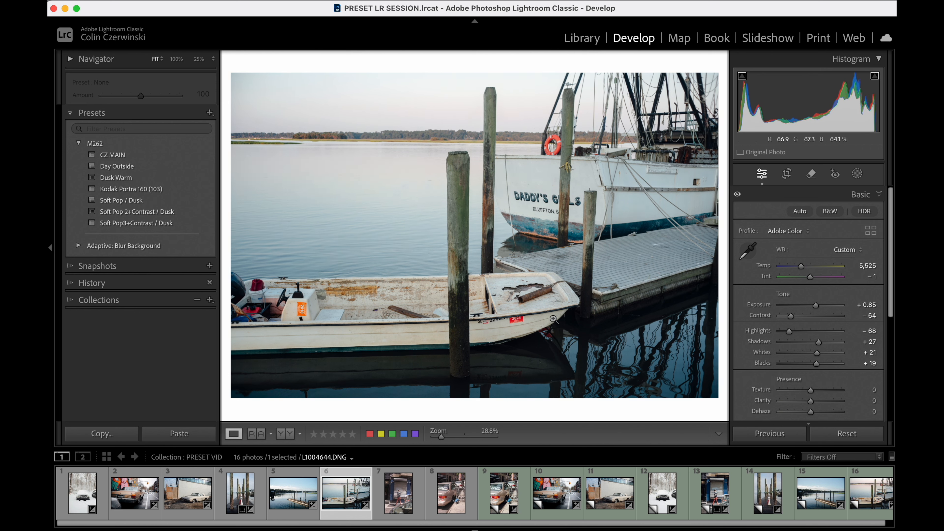
key(w)
click(498, 333)
key(w)
click(508, 297)
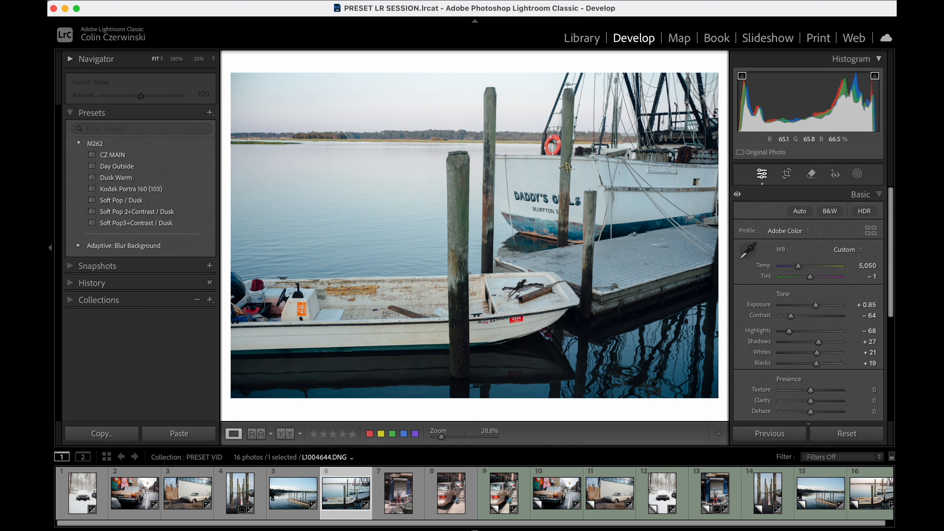
key(w)
click(554, 188)
key(w)
click(537, 183)
key(w)
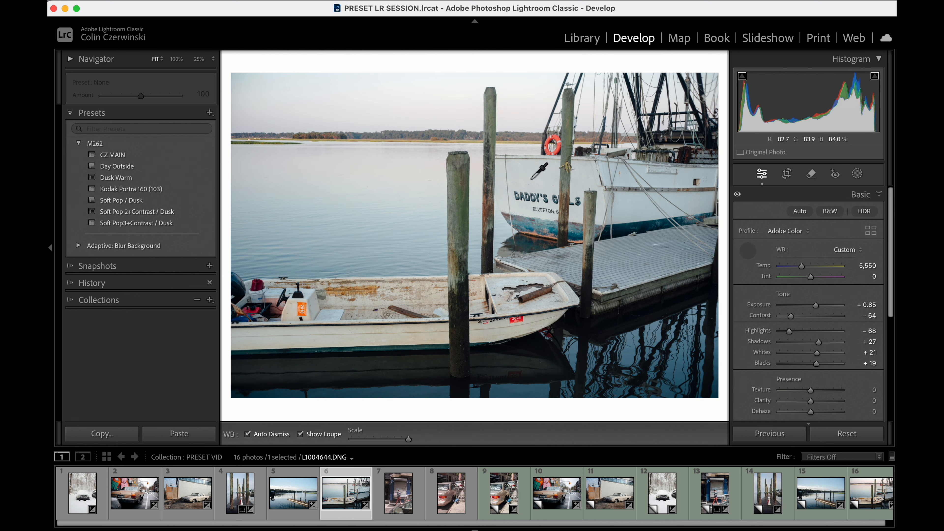
click(538, 181)
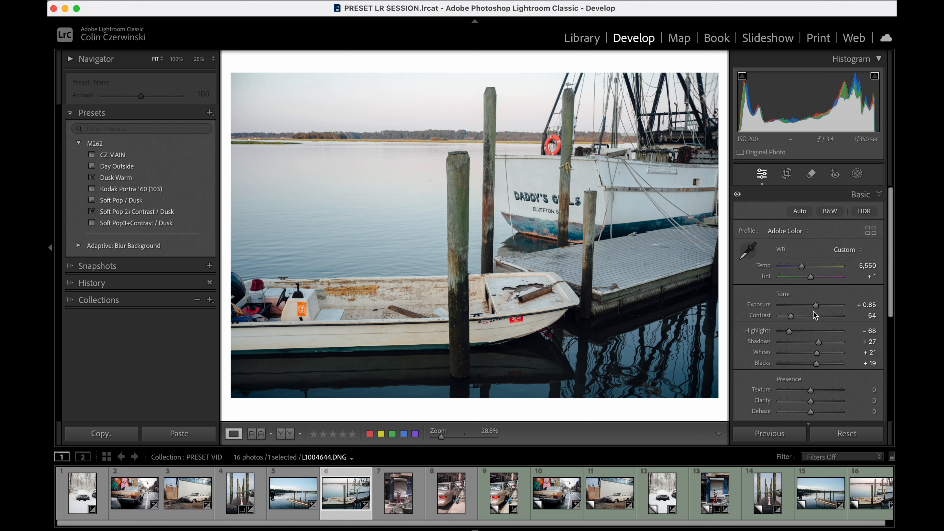
Set the boat photo's Exposure to +0.95, Contrast −50, Shadows +28 and Temp 5,825, and compare with the unedited version.
drag(819, 343, 820, 343)
drag(793, 317, 814, 306)
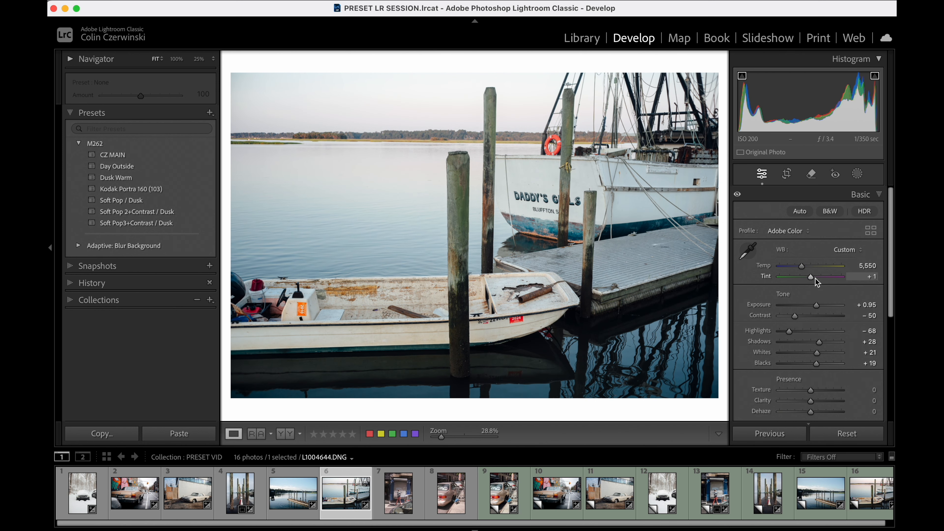
drag(804, 267, 804, 268)
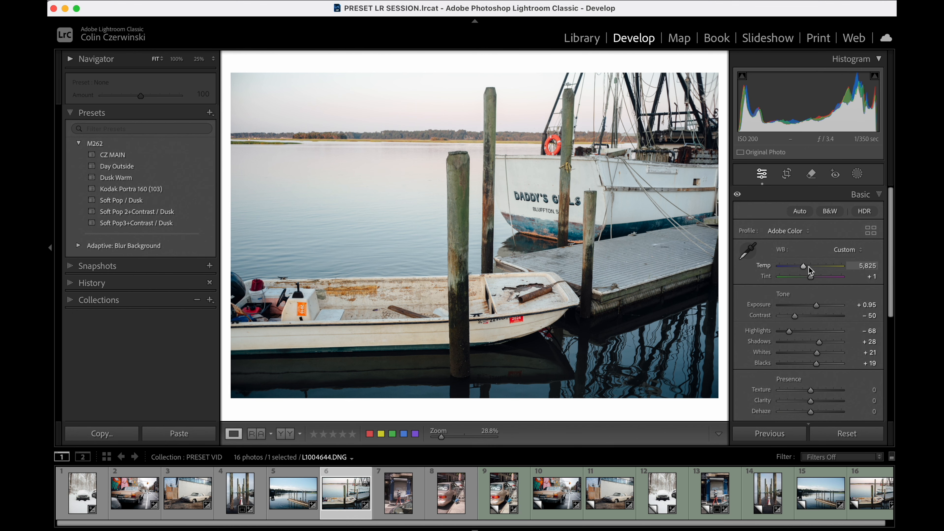
key(backslash)
key(backslash)
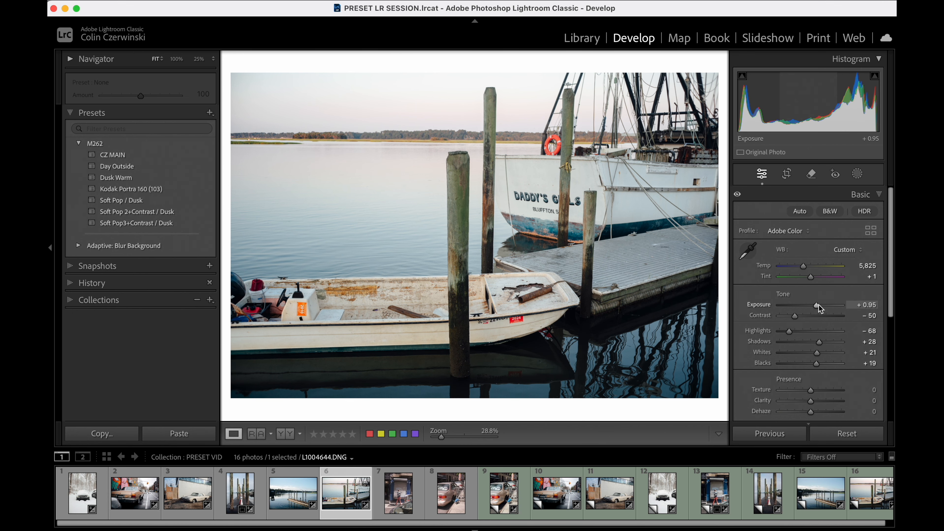
Set the boat photo's Exposure to +0.80, checking it on the print page and against the unedited version.
drag(820, 305, 817, 305)
click(818, 38)
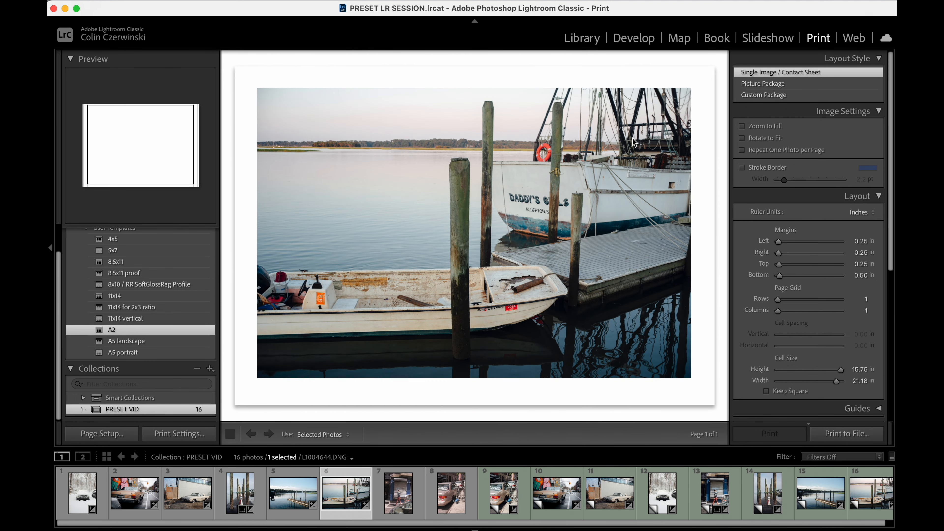
click(627, 39)
key(backslash)
key(backslash)
key(backslash)
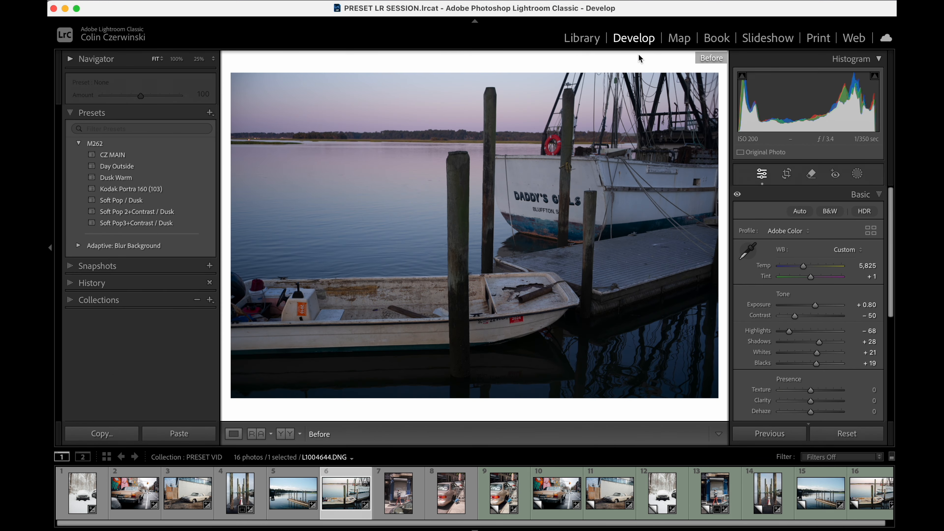
key(backslash)
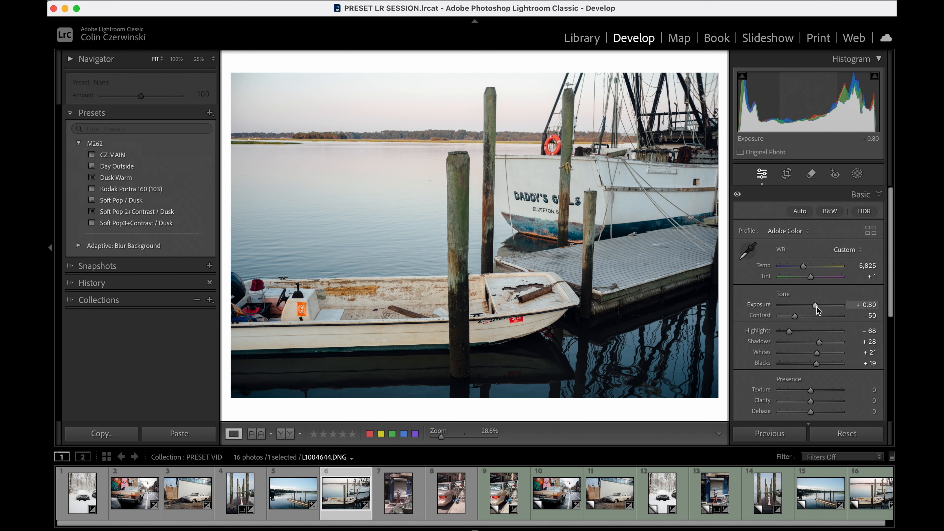
Set the boat photo's Blacks to +36 and Temp to 6,147, and preview its print page on a Black background.
drag(816, 363, 821, 361)
drag(804, 265, 805, 265)
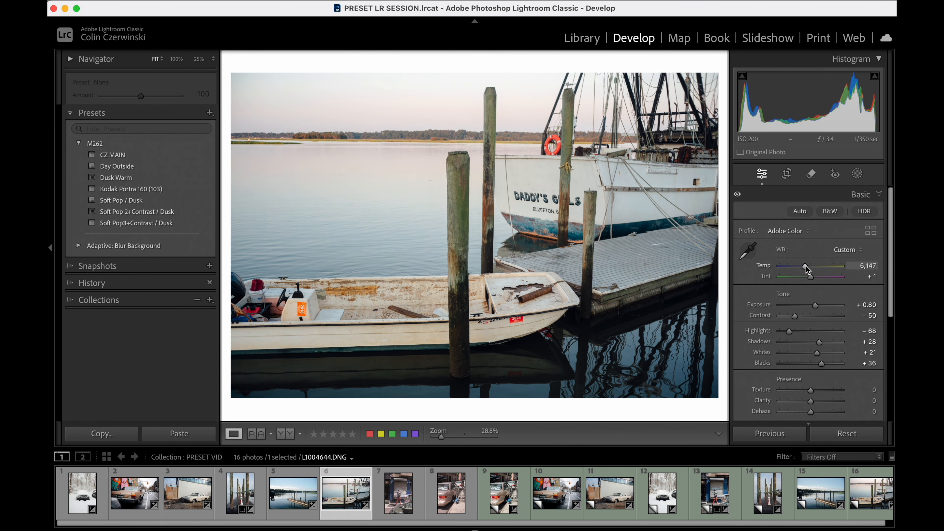
click(812, 38)
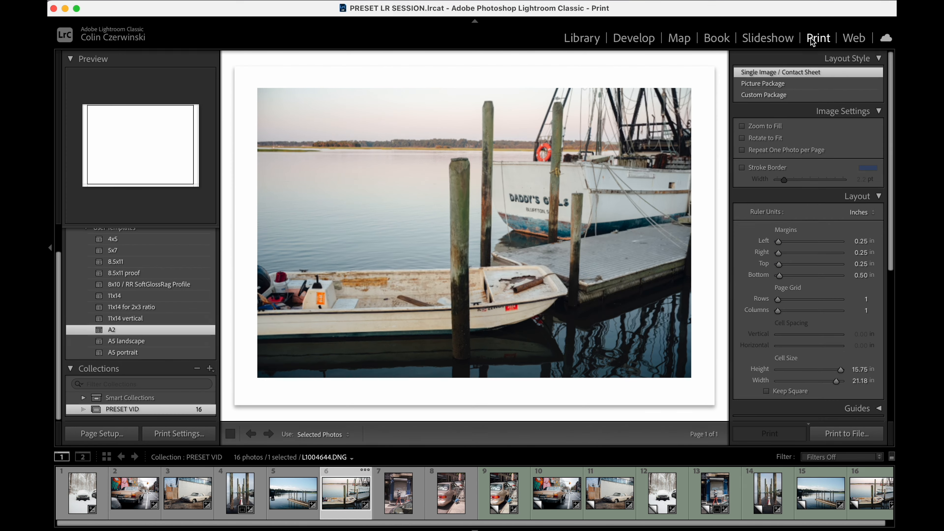
right_click(604, 72)
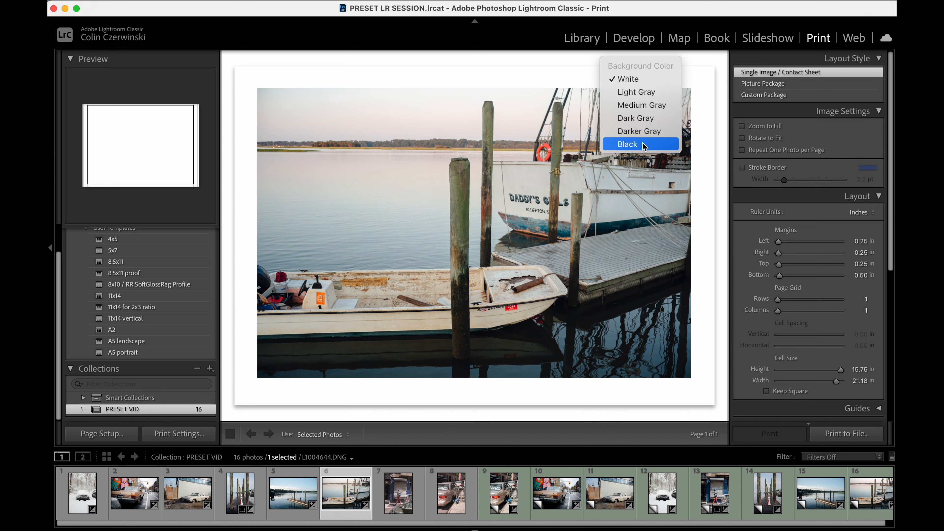
click(635, 148)
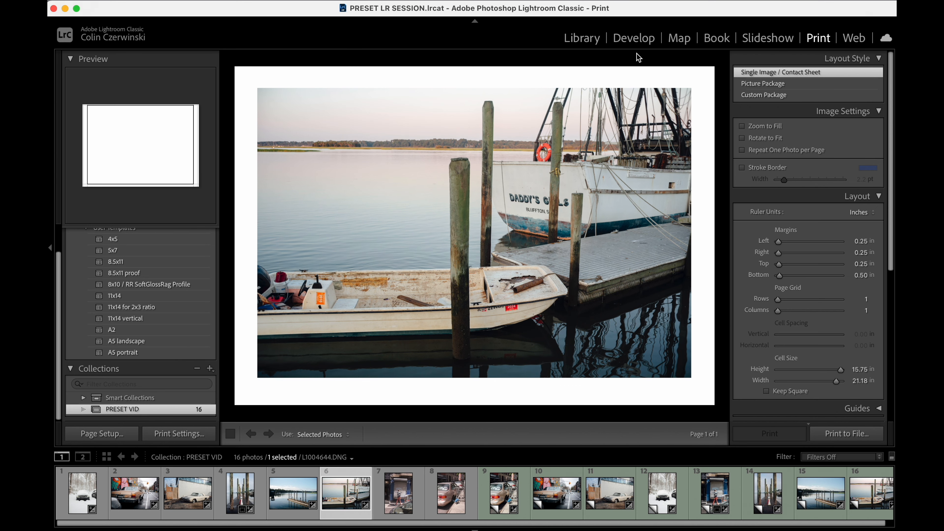
Open street photo DSCF3463.RAF in the Develop module and rotate its crop slightly to straighten the scene.
click(403, 503)
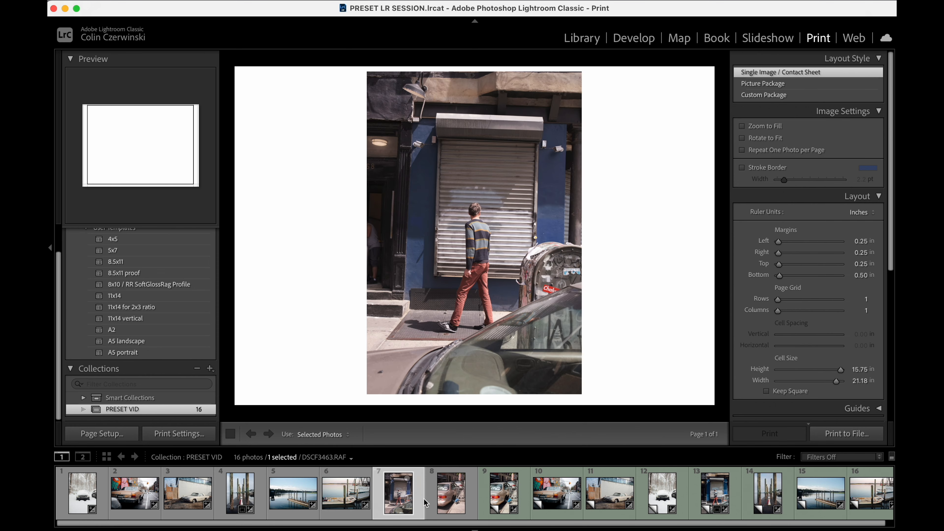
click(643, 38)
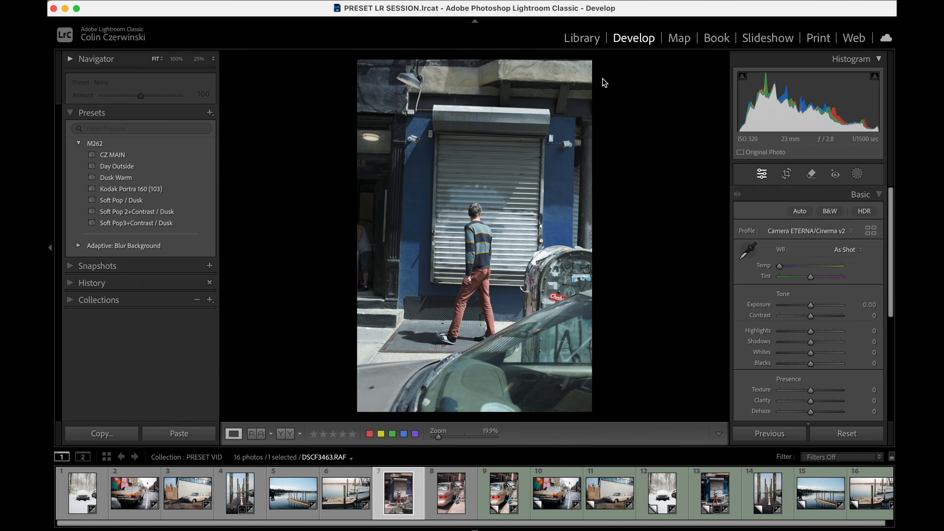
key(r)
drag(606, 72, 601, 56)
key(Return)
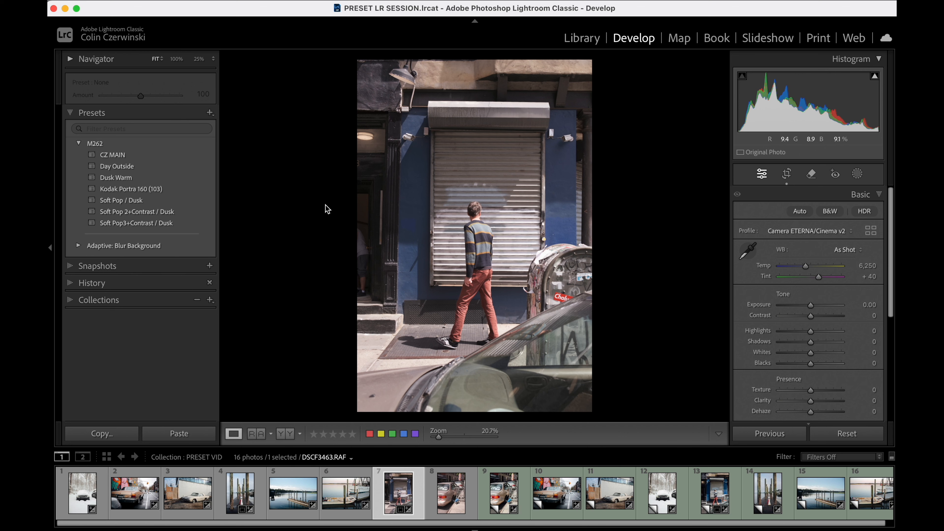
Apply the CZ MAIN preset to the street photo and sample its white balance from the metal shutter housing.
click(169, 156)
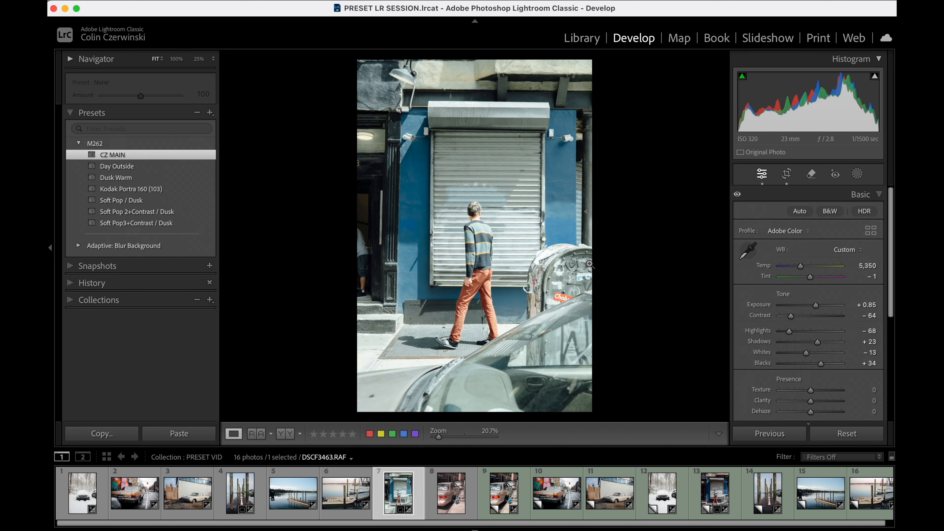
key(w)
click(519, 116)
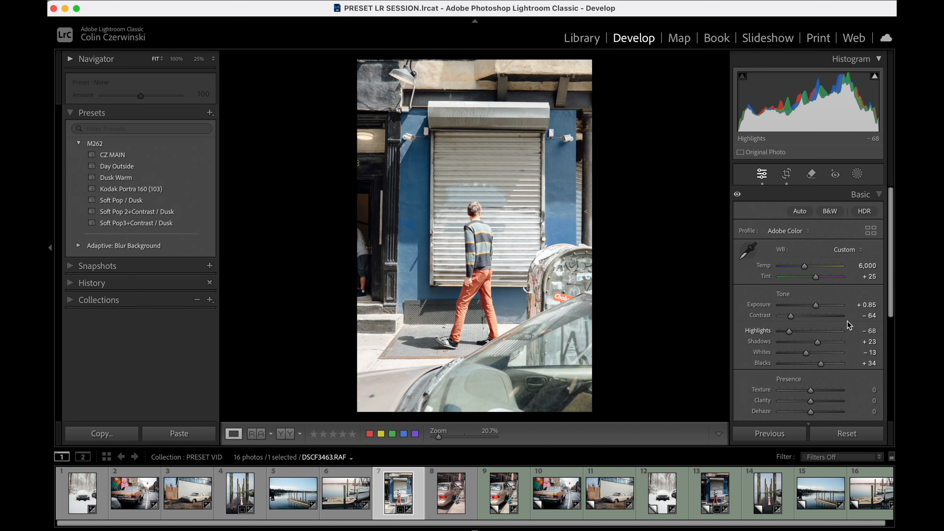
Set the street photo's Exposure to +0.05, Shadows +24, Whites +19, Blacks +13, Temp 6,036 and Tint +23.
drag(816, 305, 812, 308)
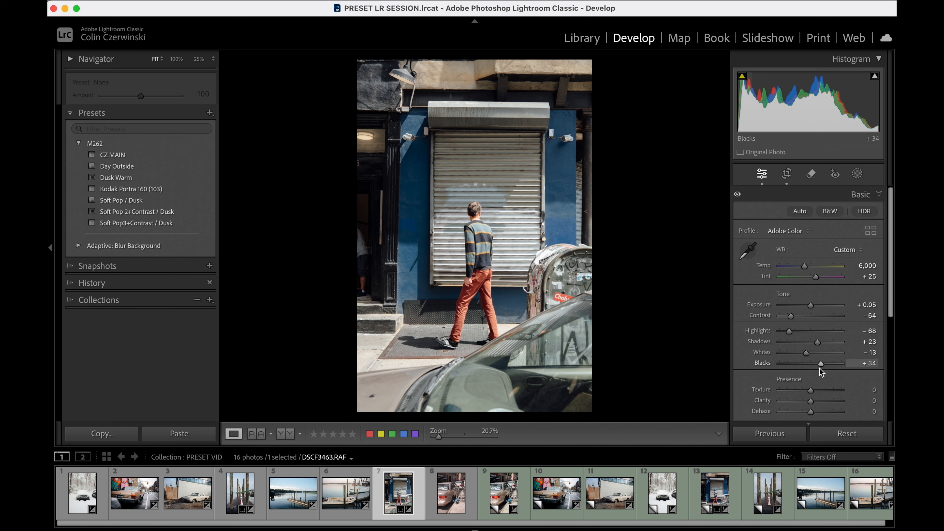
drag(822, 362, 819, 343)
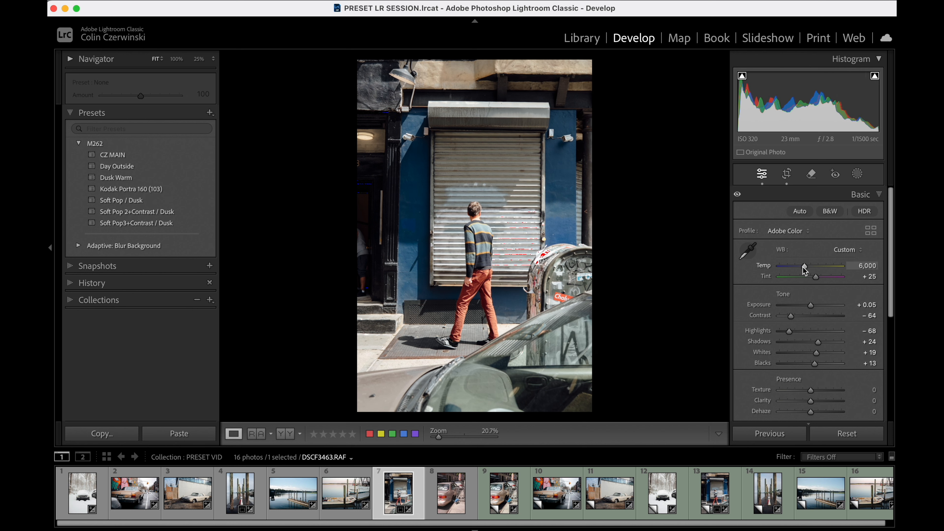
drag(805, 269, 791, 274)
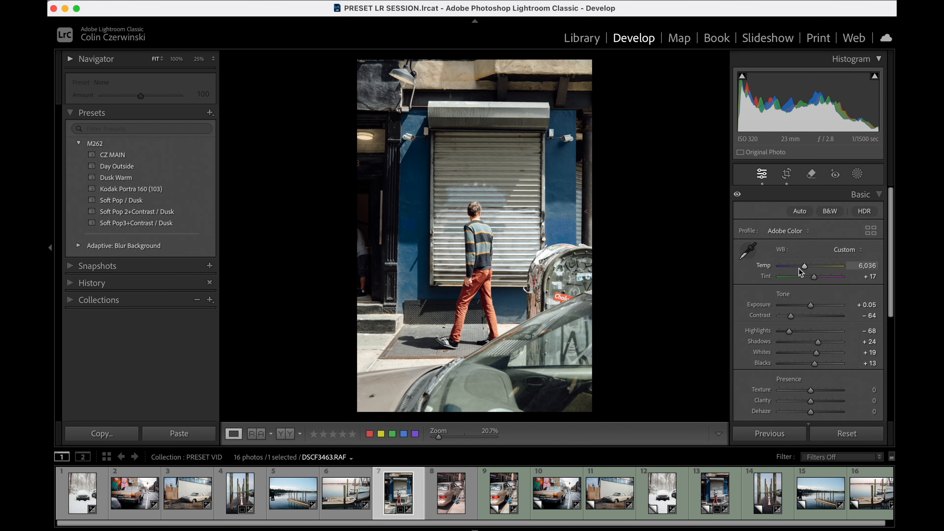
click(854, 277)
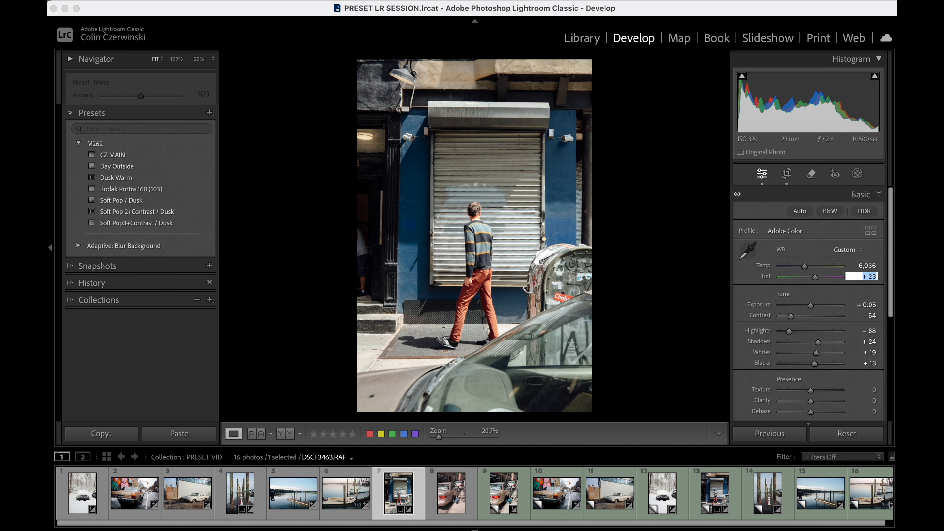
click(655, 264)
Try the 11x14 print templates on the street photo, ending with 11x14 vertical, and return to the Develop module.
click(818, 38)
click(634, 38)
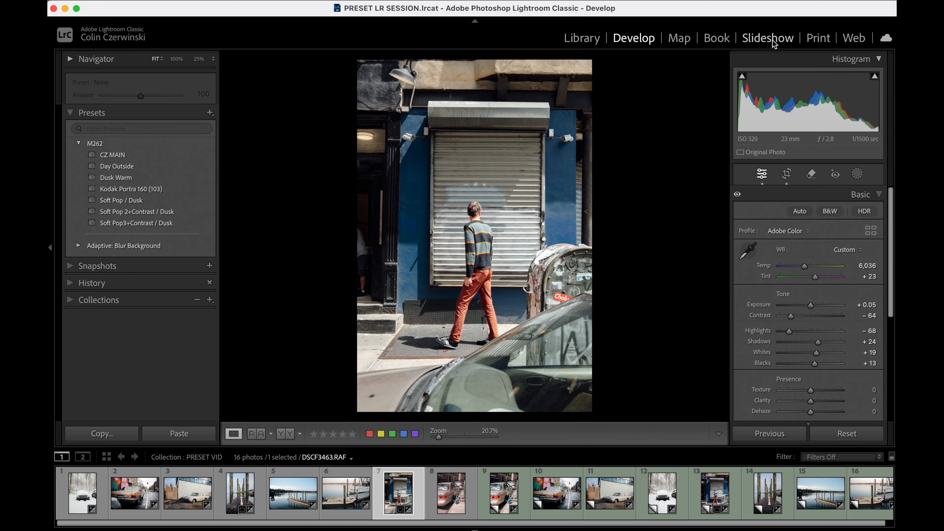
click(818, 37)
click(143, 296)
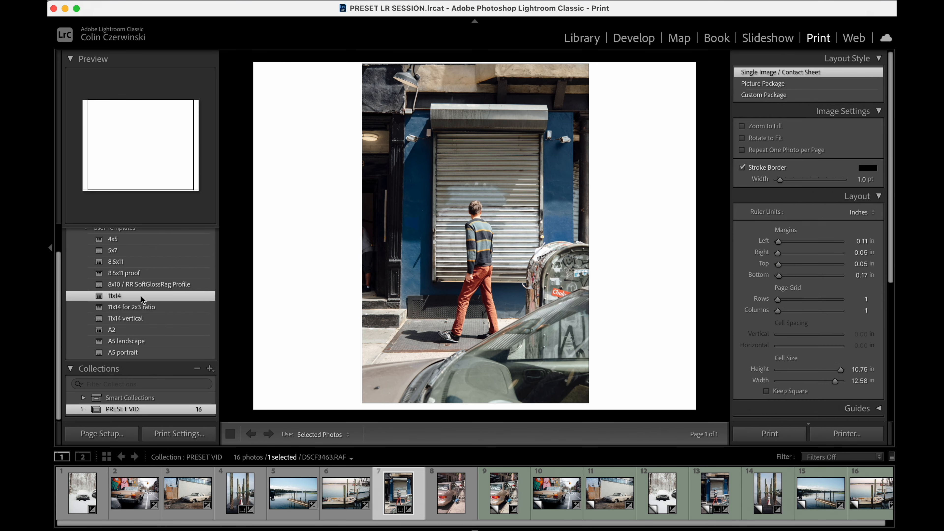
click(145, 307)
click(151, 318)
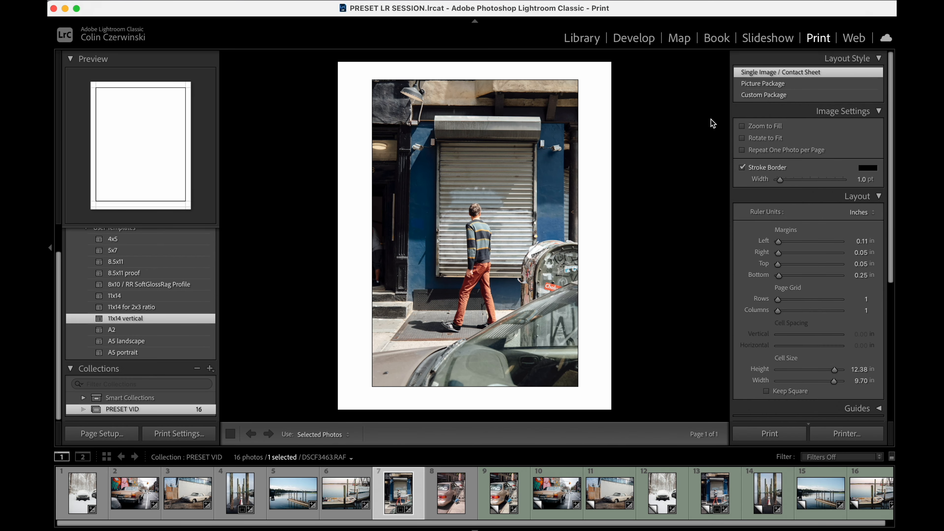
click(640, 36)
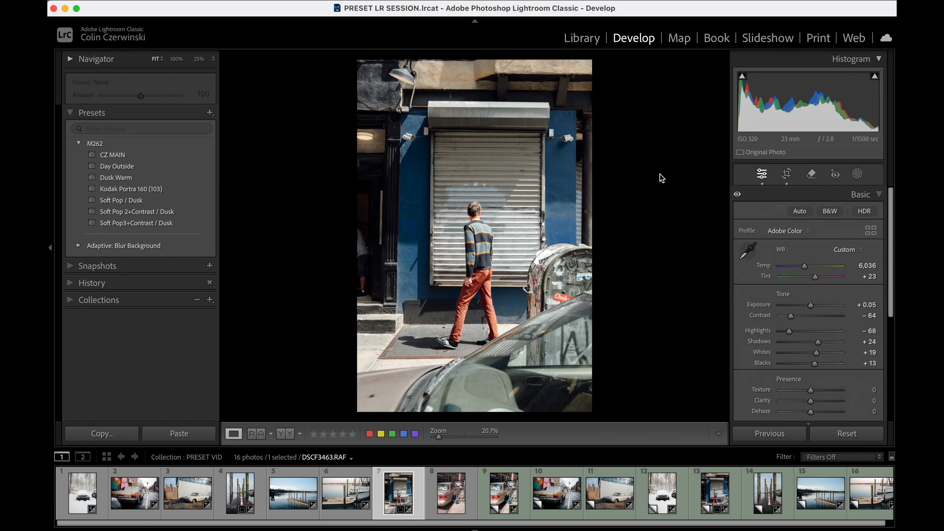
Inspect the man at 100% against the unedited version, and set Exposure to −0.10 and Temp to 5,999.
click(478, 238)
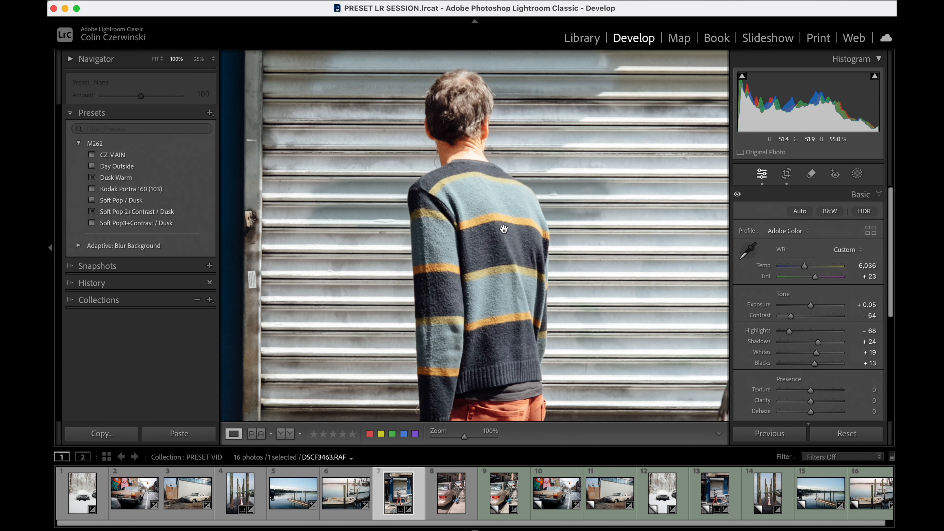
key(backslash)
key(backslash)
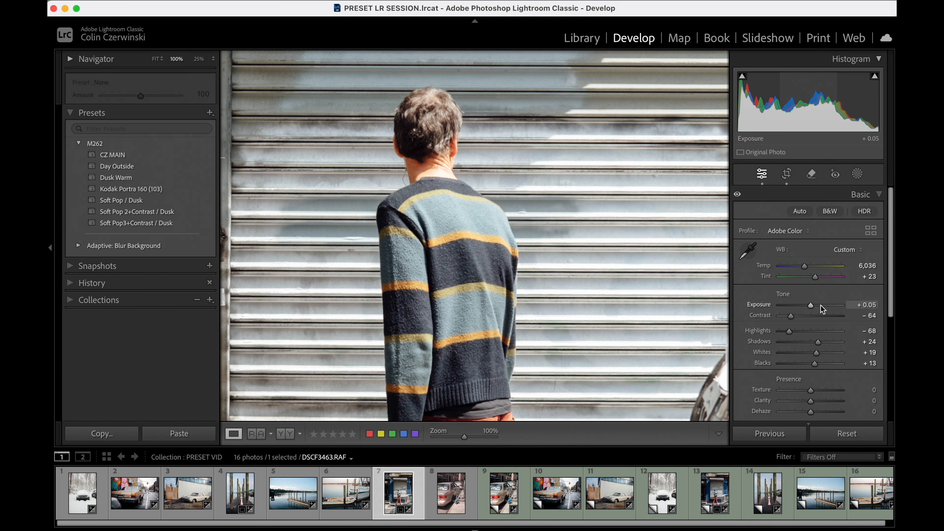
drag(811, 304, 810, 304)
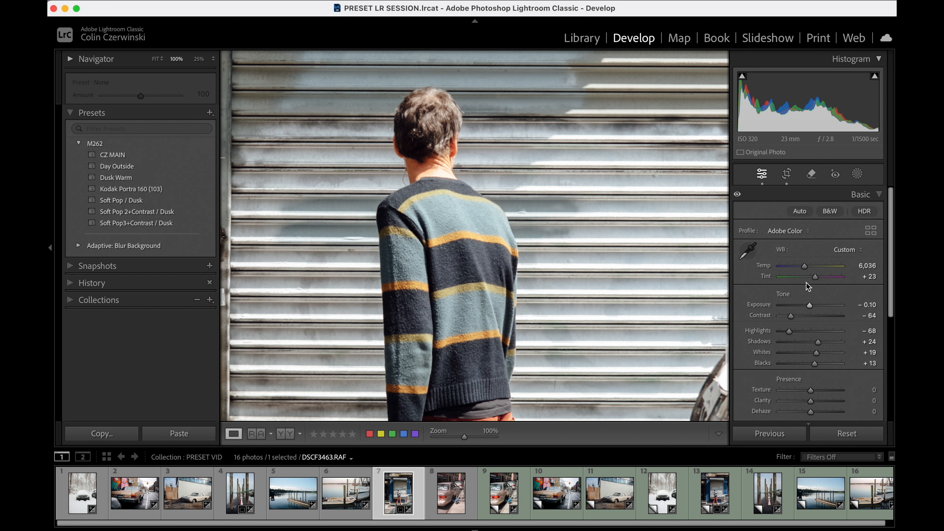
drag(805, 267, 799, 267)
key(z)
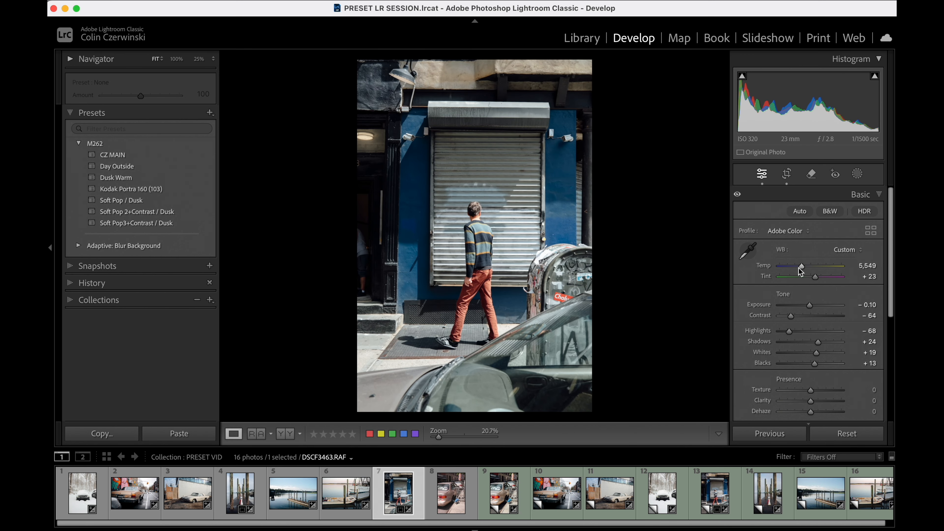
click(865, 266)
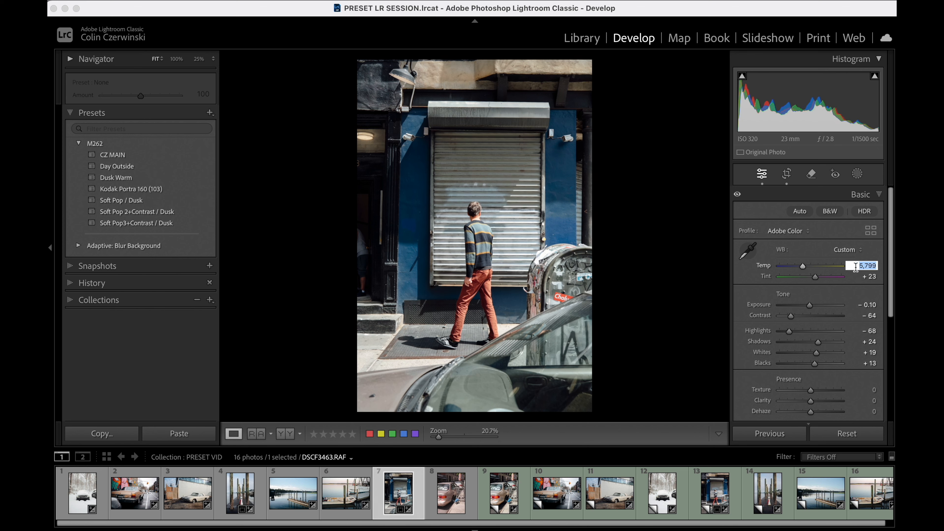
key(Return)
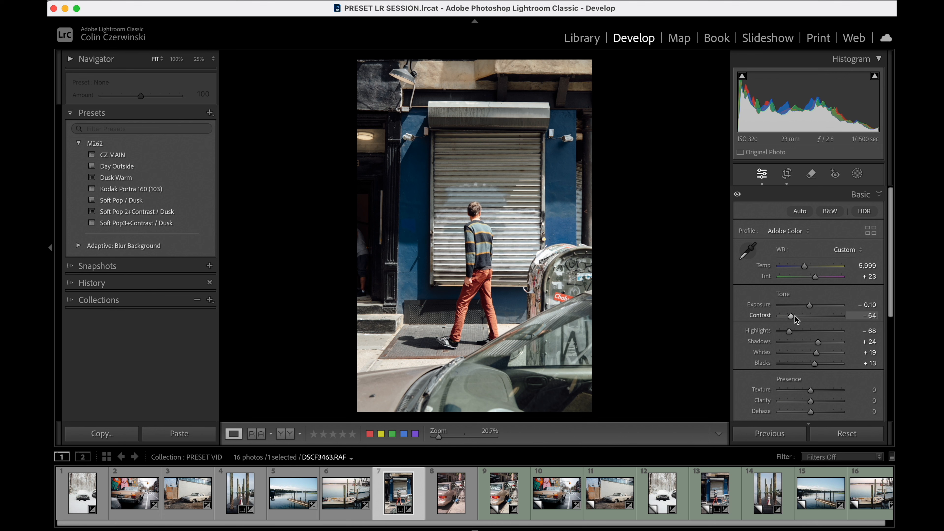
Set the street photo's Contrast to −60 and compare the result with the unedited version.
drag(791, 315, 793, 315)
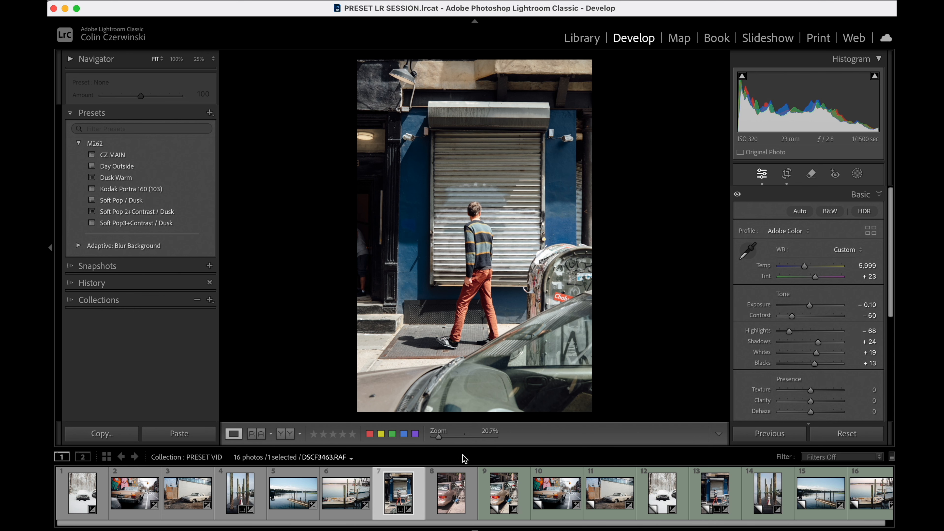
key(backslash)
key(backslash)
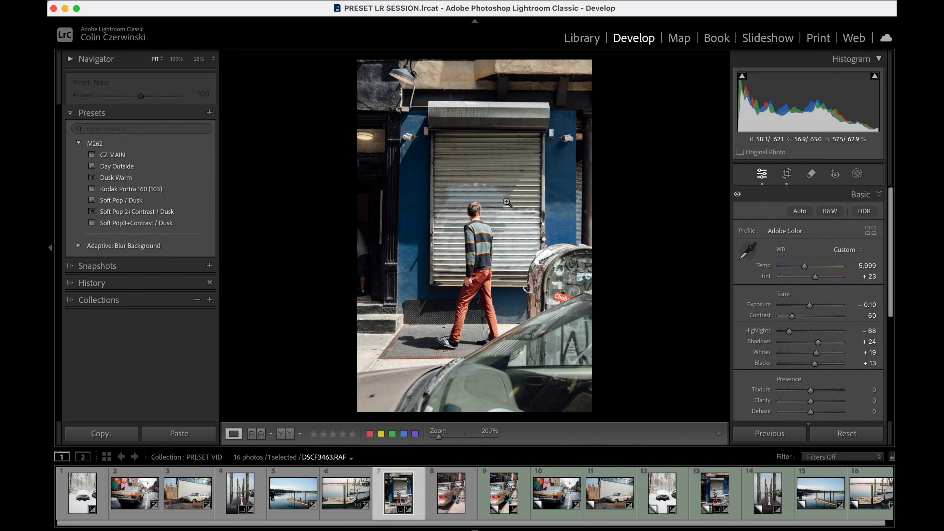
Check the street photo in the print layout, then compare it with the neighbouring photo of the tan car and shopping cart.
click(819, 39)
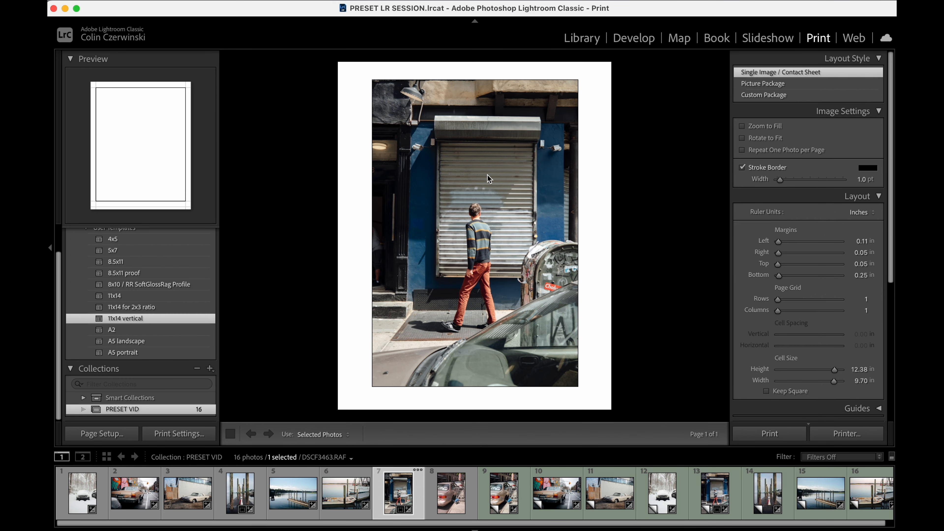
click(634, 38)
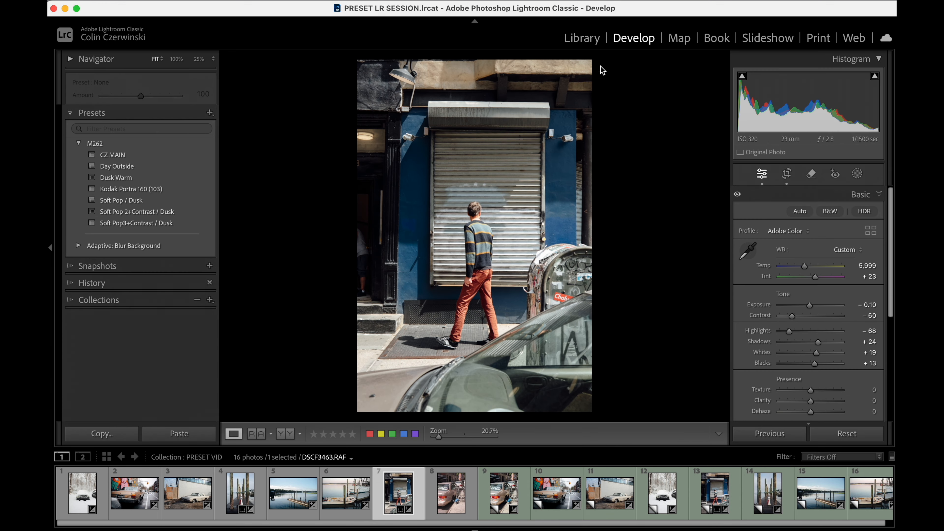
click(452, 499)
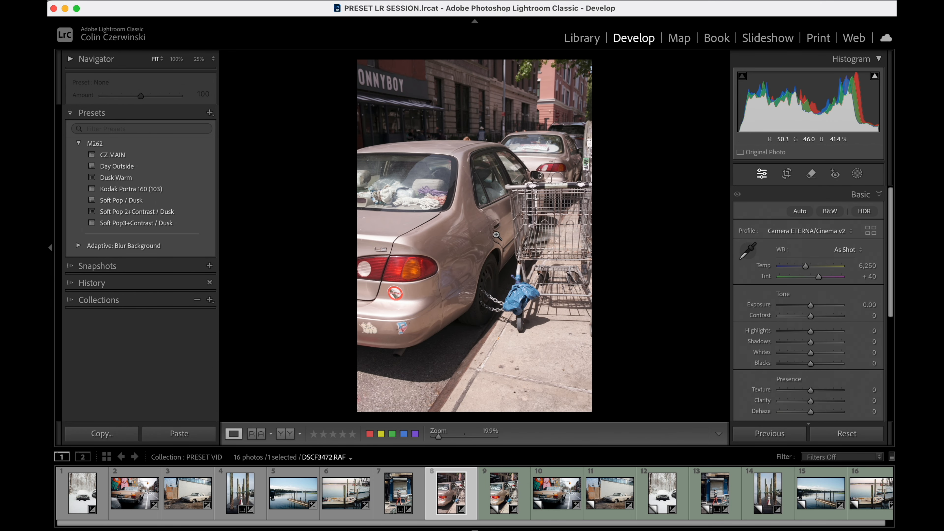
click(398, 495)
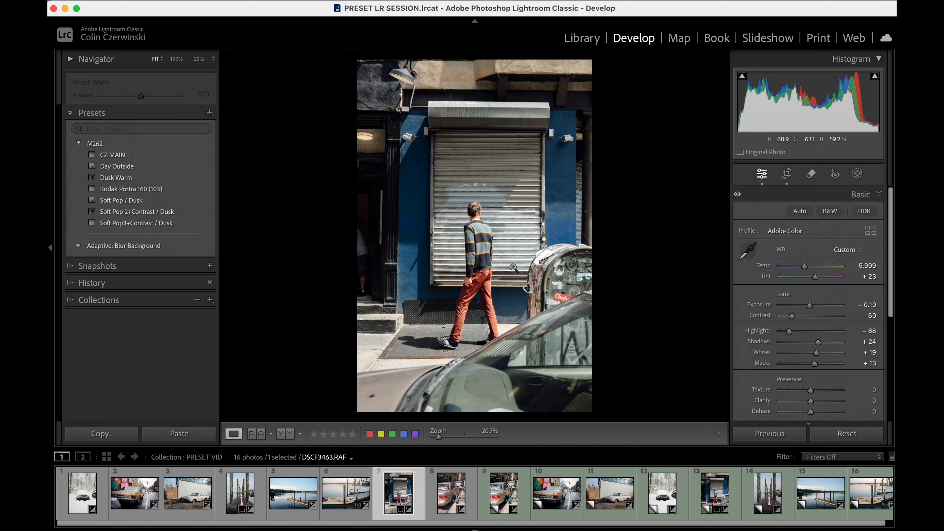
Set the street photo's Tint to +35.
click(867, 277)
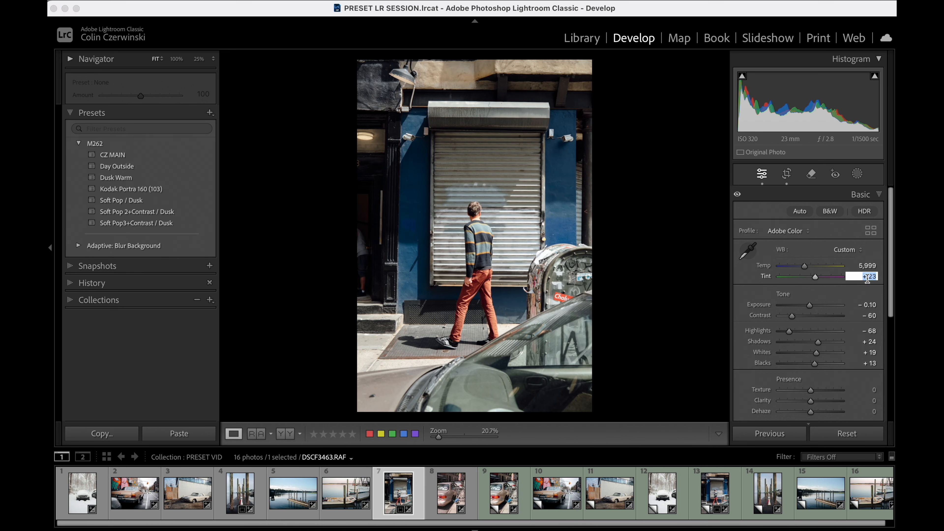
key(shift+Up)
key(Down)
key(Down)
key(Up)
key(Return)
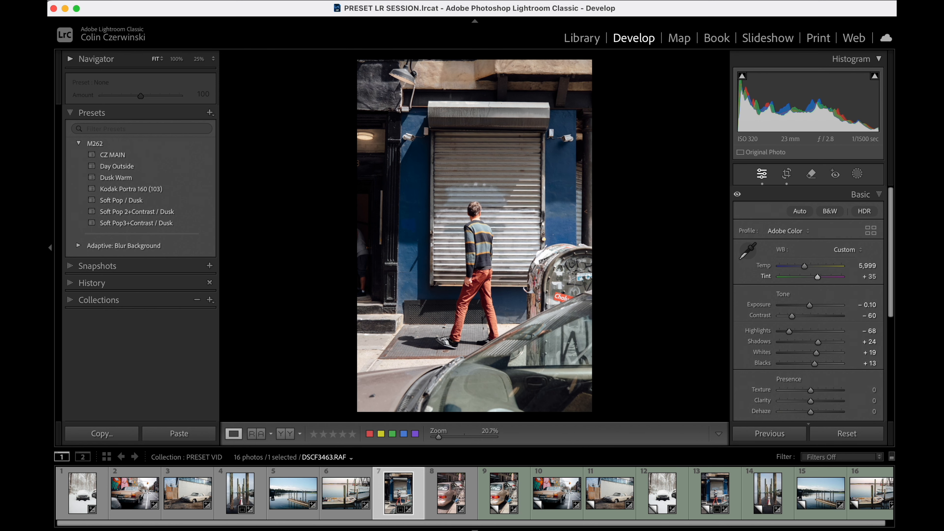
Copy the street photo's develop settings, excluding Crop and Masking, and paste them onto the tan car and shopping cart photo.
key(super+shift+c)
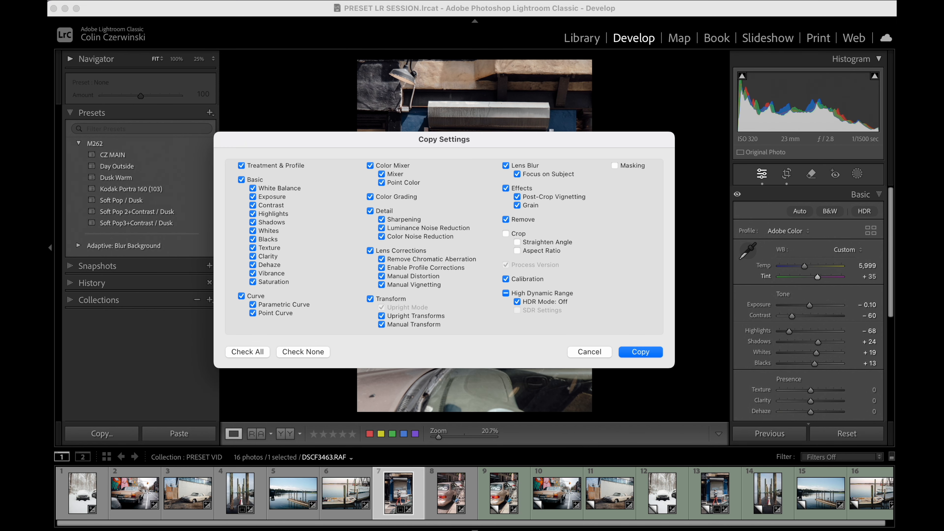
key(Return)
click(452, 493)
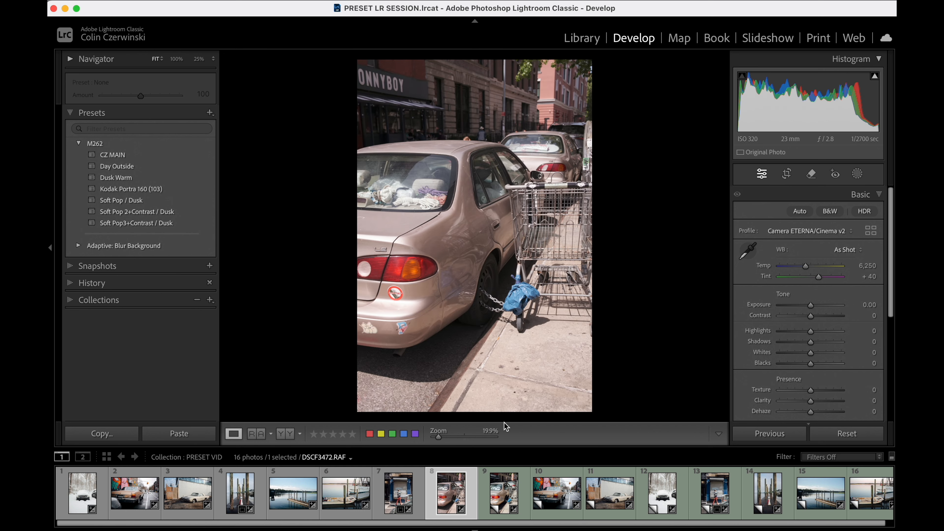
key(super+shift+v)
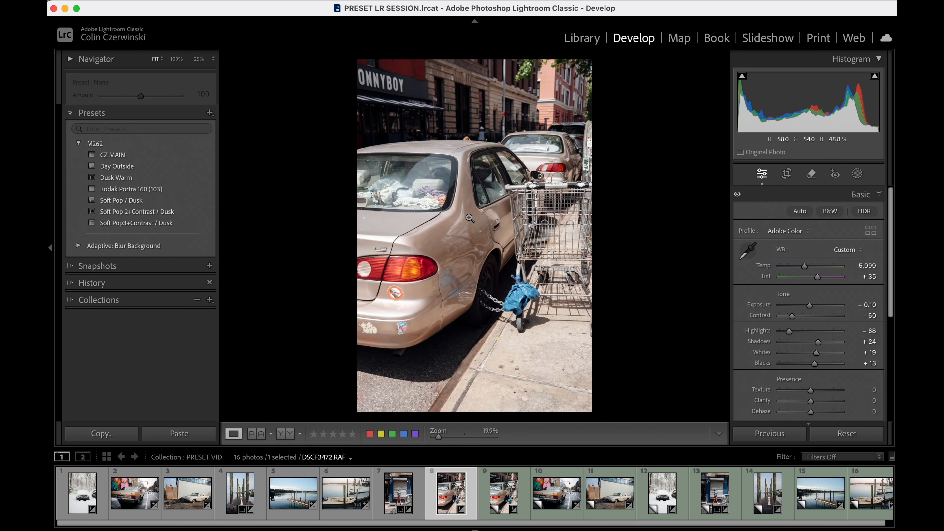
Compare the tan car photo's pasted edit with its unedited version several times.
key(backslash)
key(backslash)
key(backslash)
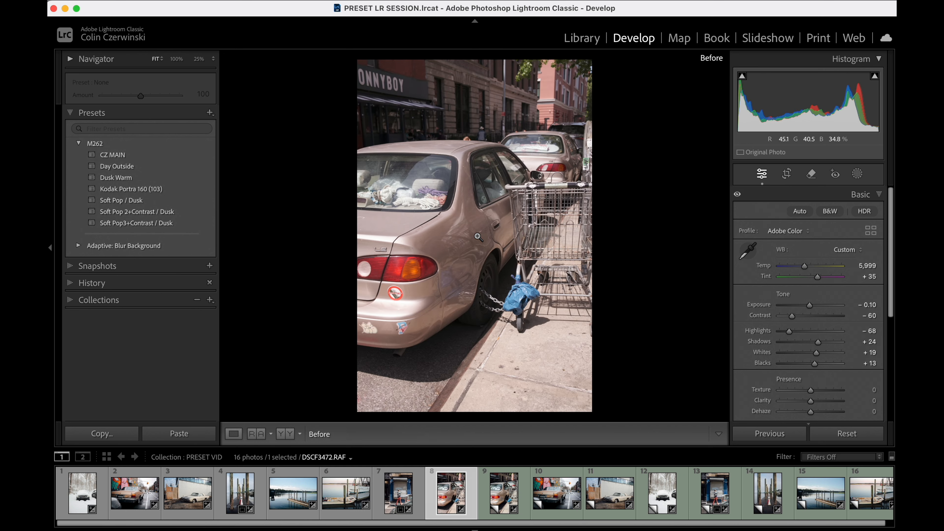
key(backslash)
key(backslash)
key(backslash)
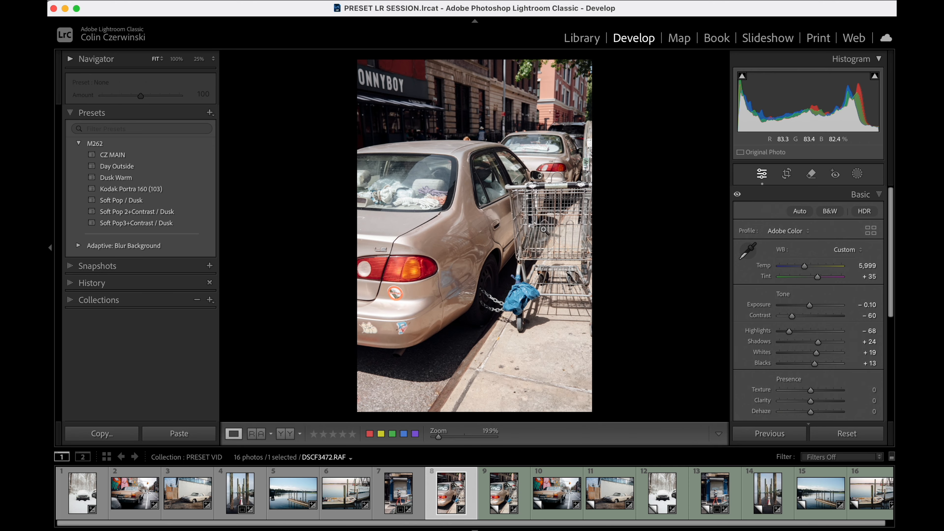
Inspect the chained cart and background building at 100%, then compare the whole tan car photo with its unedited version.
click(544, 229)
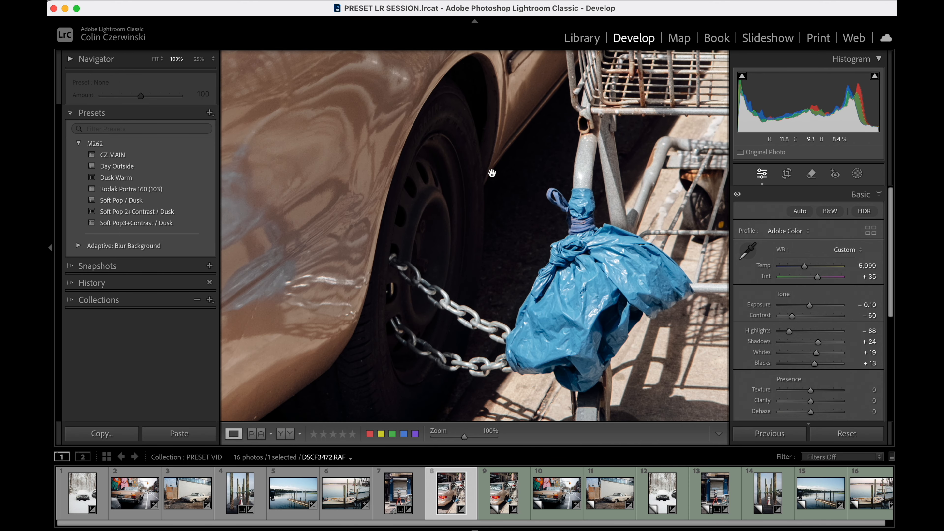
drag(334, 346, 457, 334)
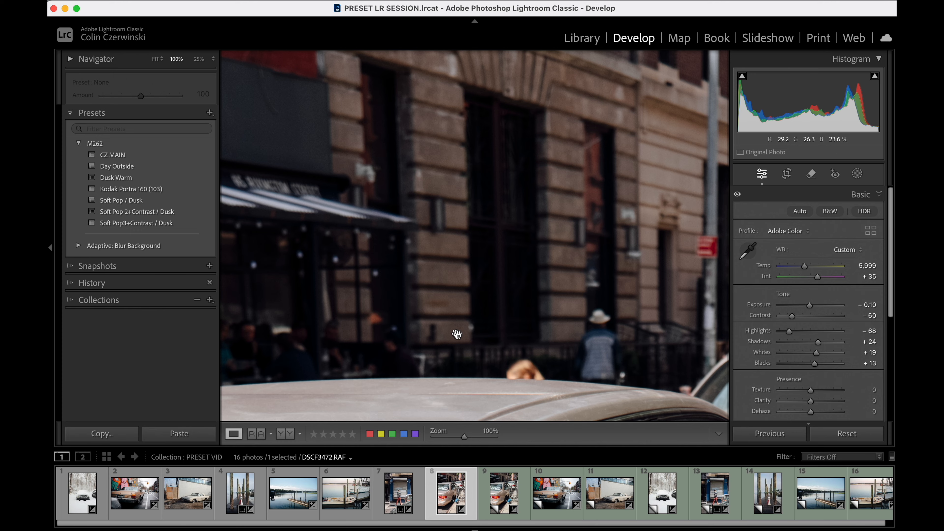
click(595, 381)
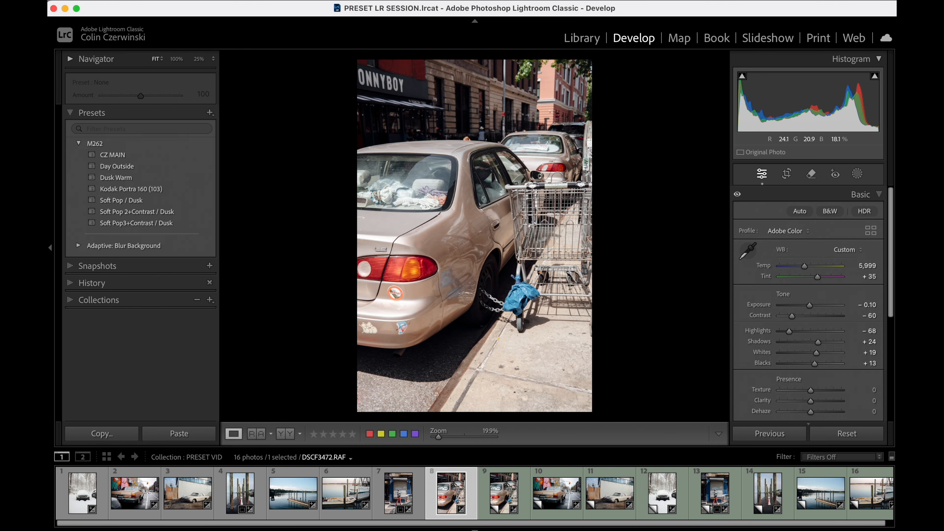
key(backslash)
key(backslash)
key(backslash)
key(backslash)
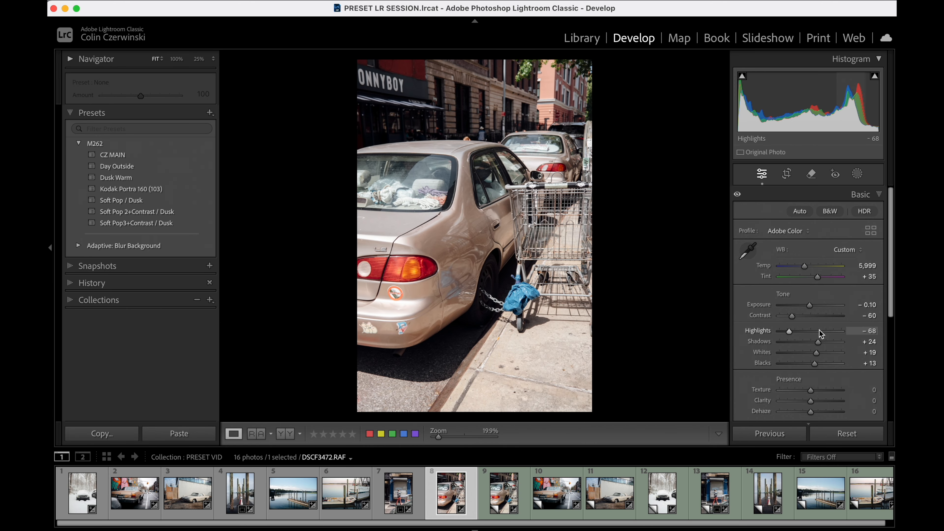
Check clipping on the tan car photo, set Blacks to +21 and Contrast to −58, and compare with the unedited version.
key(j)
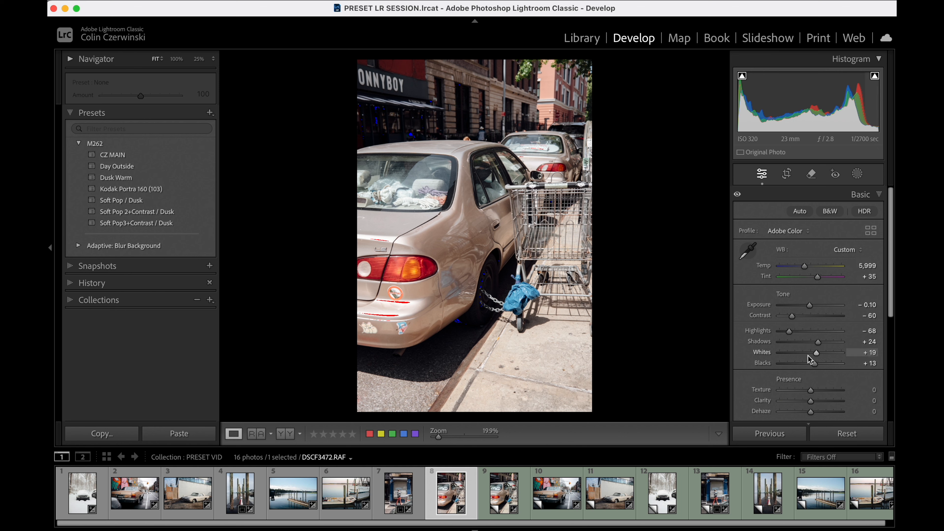
drag(813, 363, 816, 365)
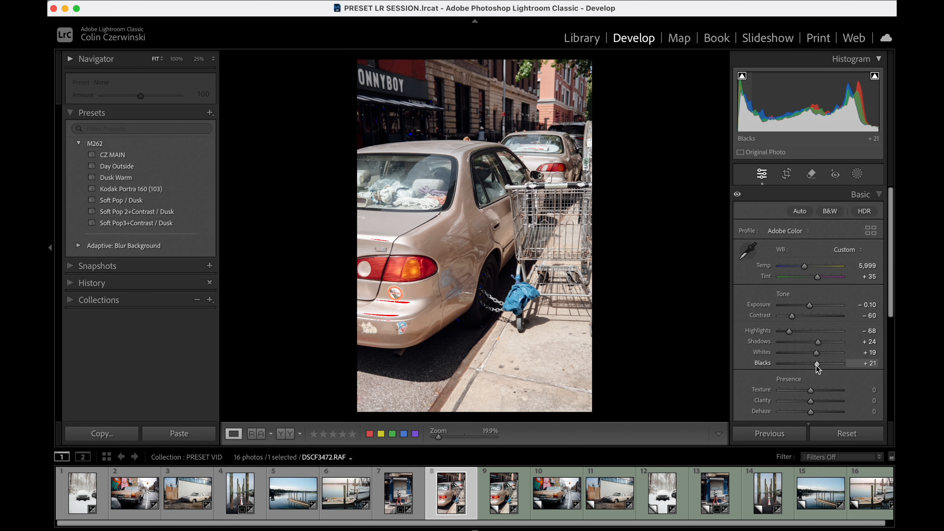
drag(794, 316, 794, 316)
key(backslash)
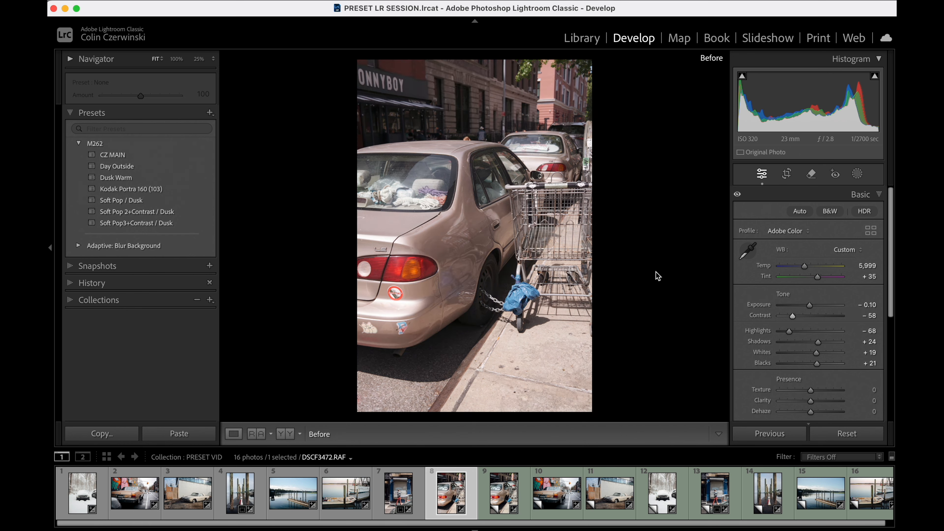
key(backslash)
View the tan car photo on a White background and toggle between its edited and unedited versions.
right_click(656, 243)
click(674, 264)
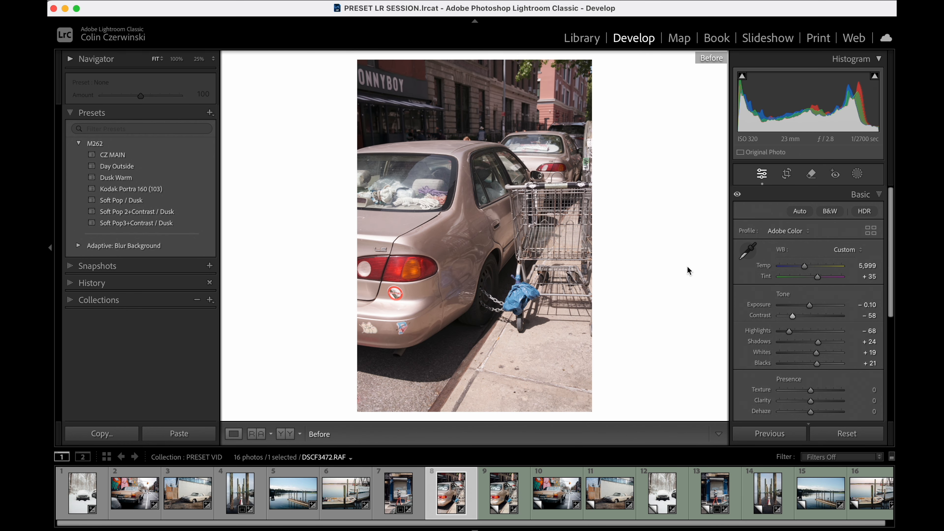
key(backslash)
key(backslash)
key(backslash)
key(backslash)
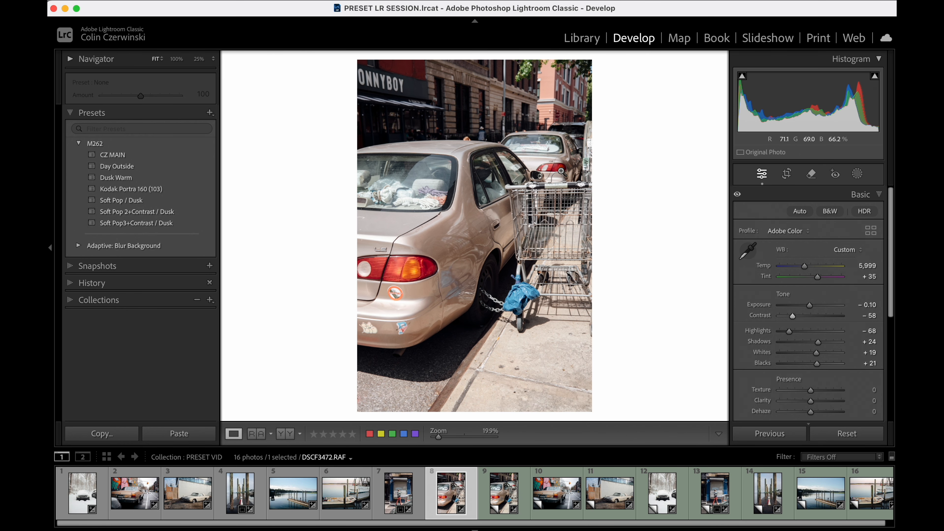
Check the tan car photo in the print layout, switch the background to Black, and return to the Develop module.
click(817, 37)
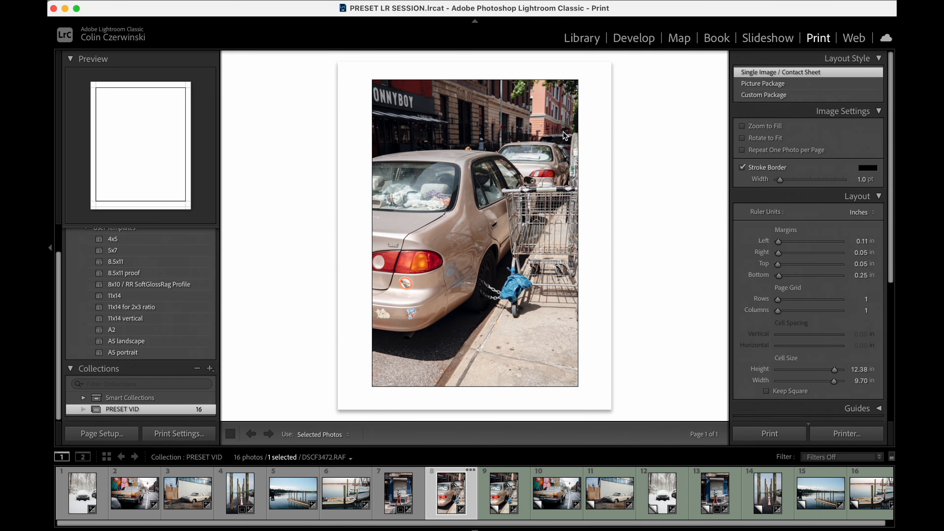
right_click(297, 265)
click(323, 349)
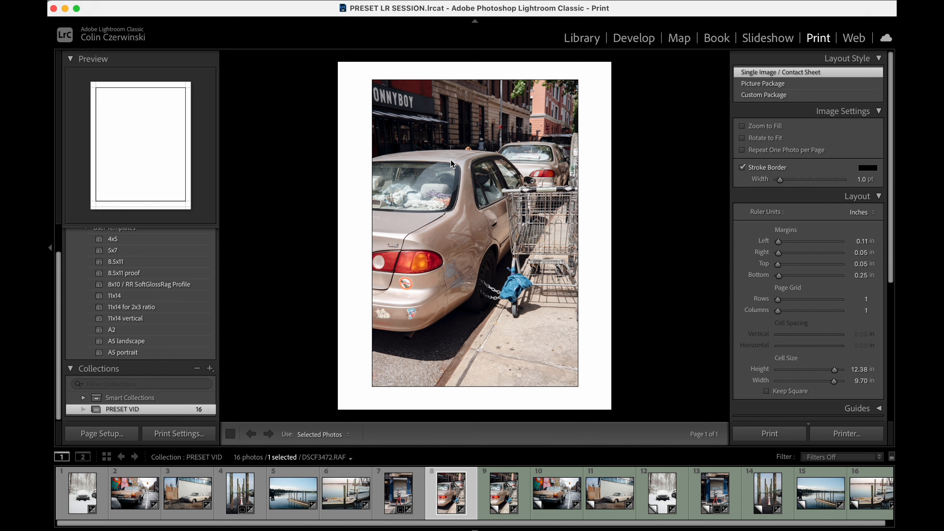
click(637, 39)
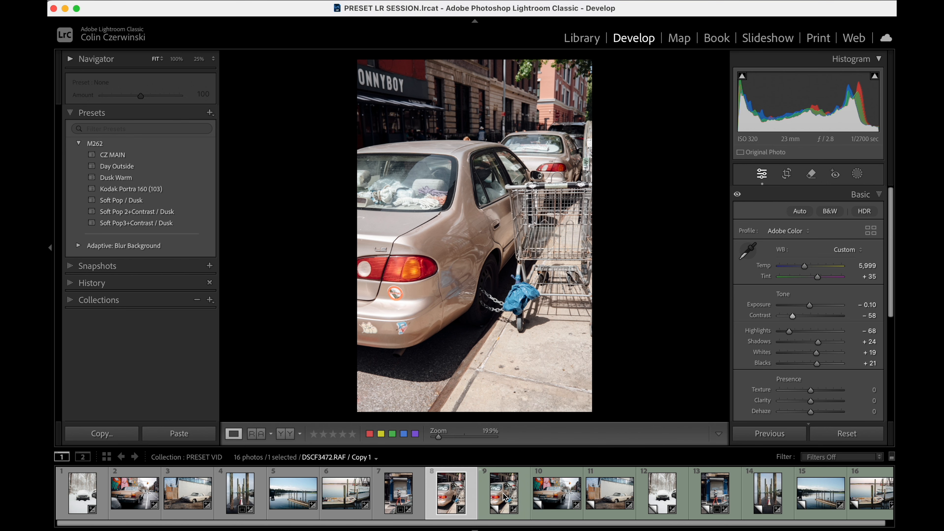
Open the snow-covered car photo, view it in the Library, and compare it with its unedited version in Develop.
click(83, 486)
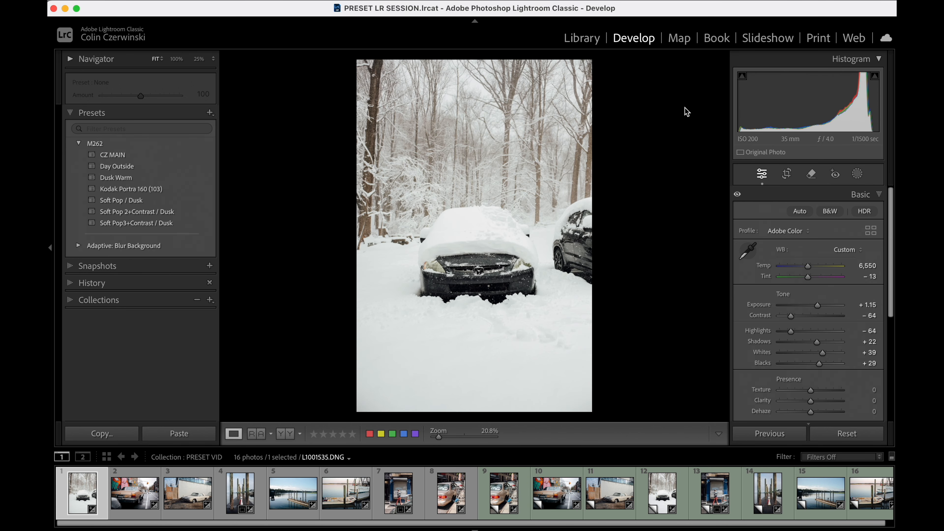
click(575, 42)
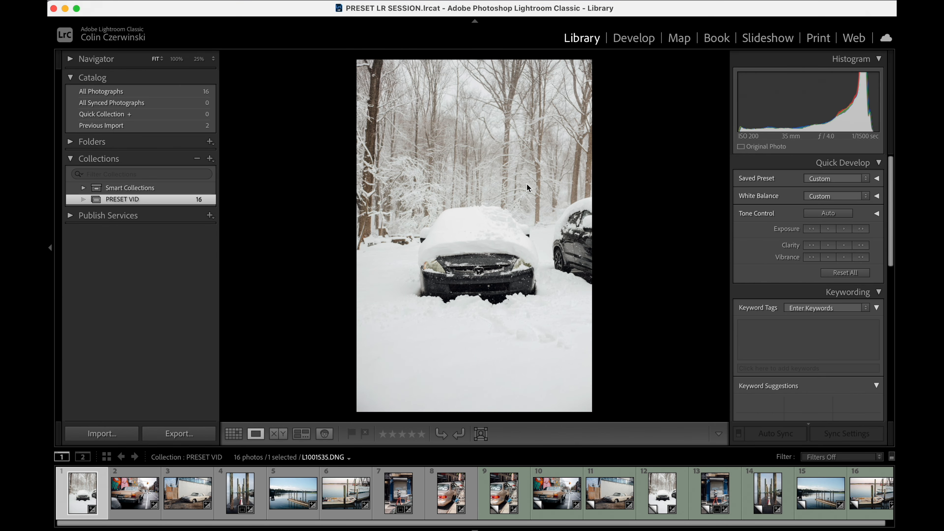
key(g)
key(d)
key(backslash)
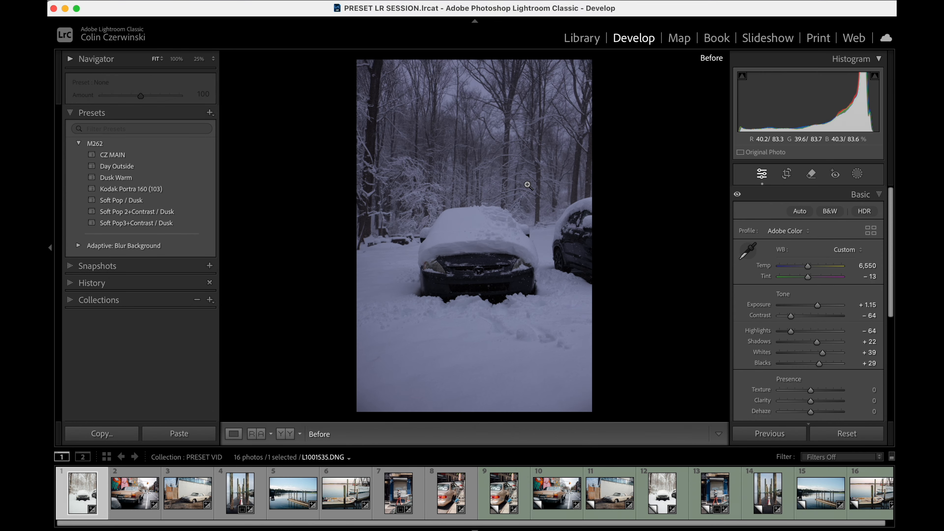
key(backslash)
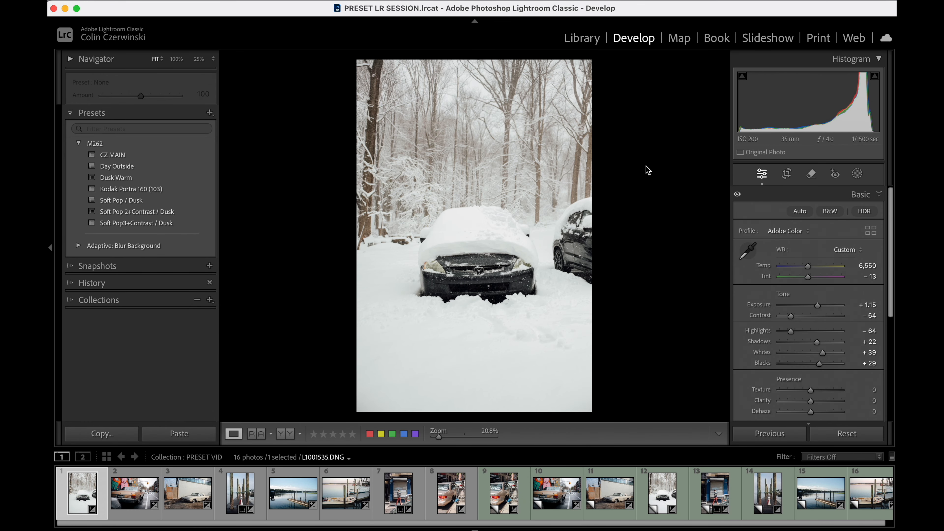
Set the background color to Medium Gray and compare the snowy car photo with its unedited version.
right_click(649, 170)
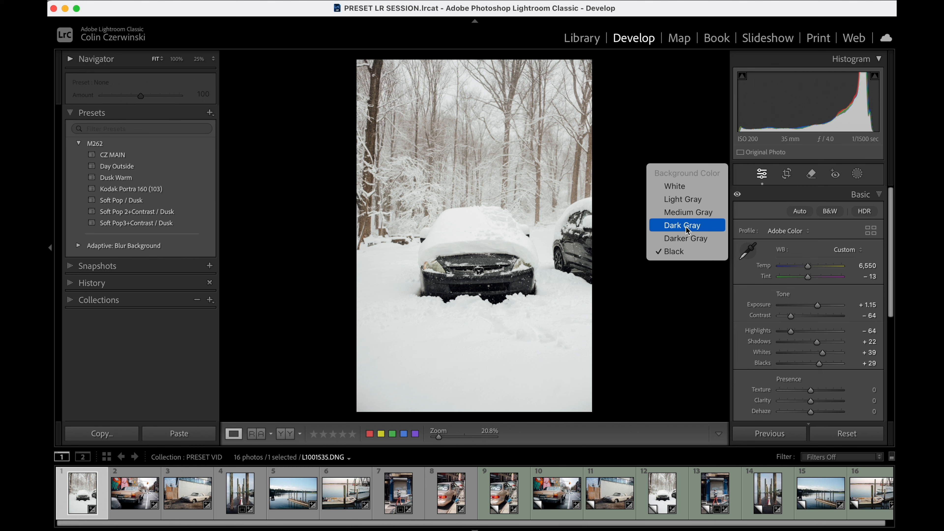
click(682, 213)
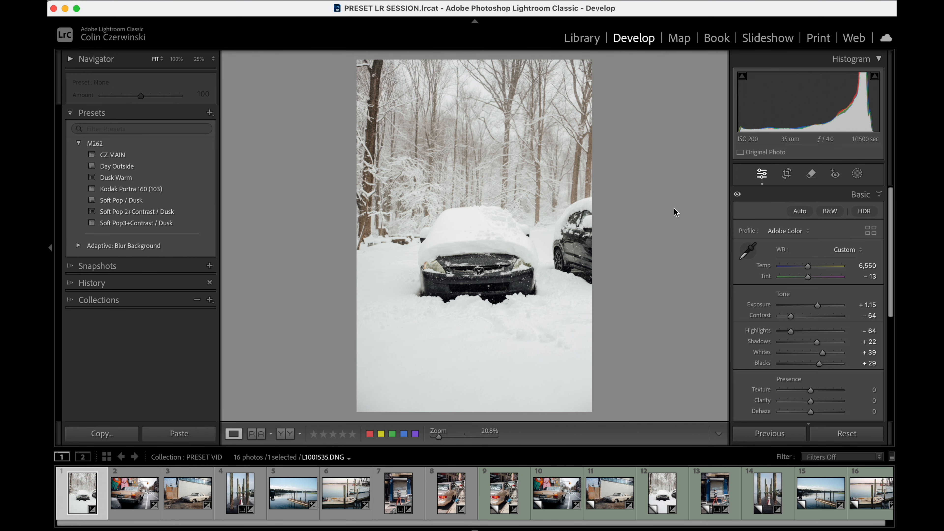
key(backslash)
key(backslash)
Go to the photo of the brown sedan by the graffiti wall and compare it with its unedited version.
key(Right)
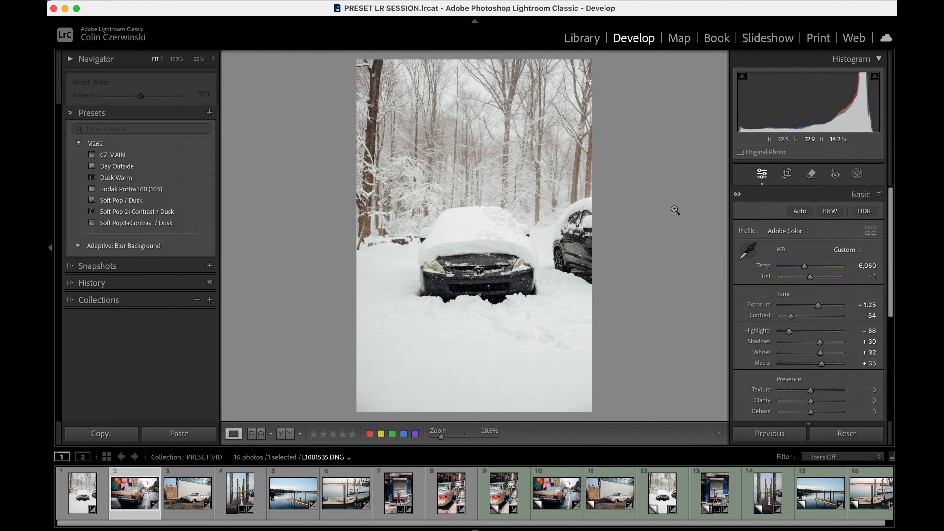
key(backslash)
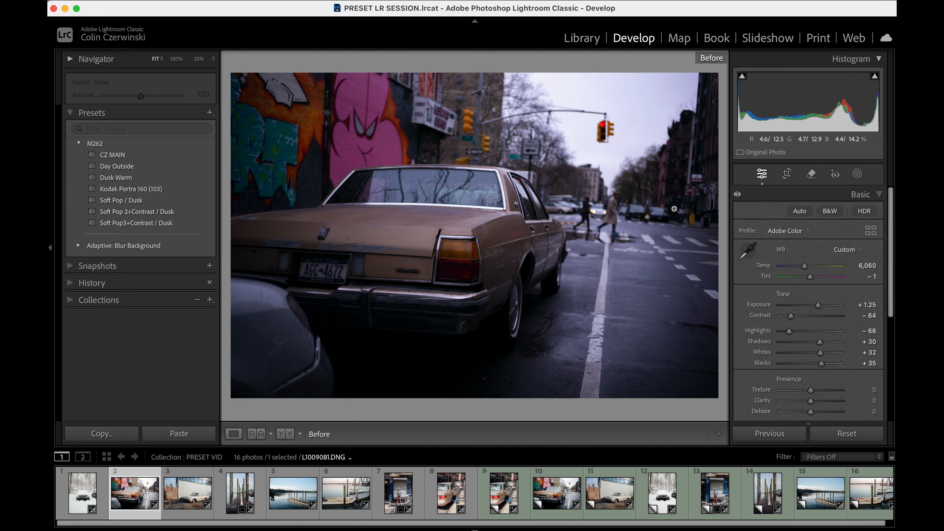
key(backslash)
key(backslash)
key(backslash)
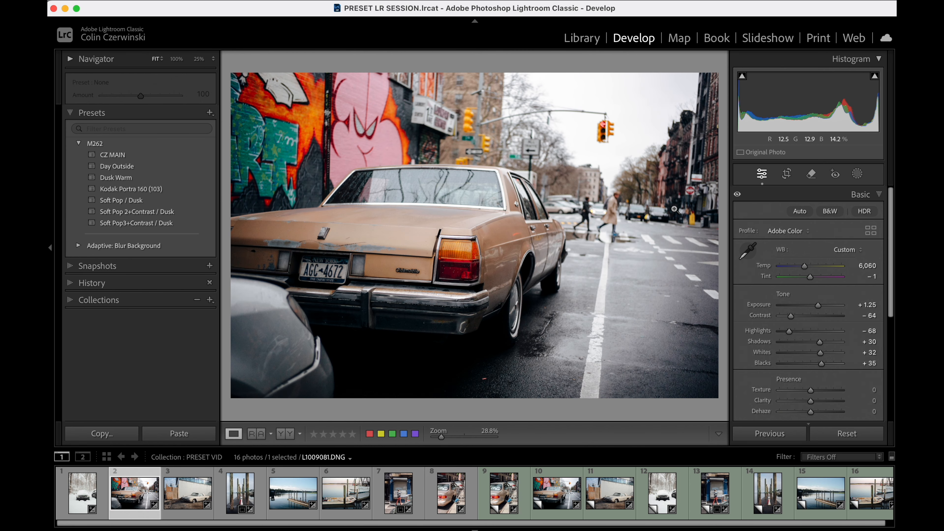
Go to the photo of the cream classic car and compare it with its unedited version.
key(Right)
key(backslash)
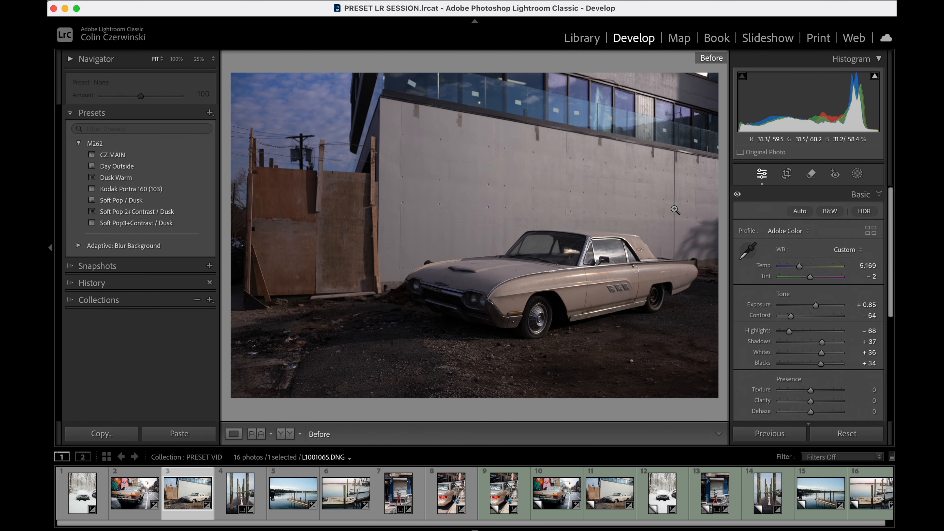
key(backslash)
key(backslash)
key(backslash)
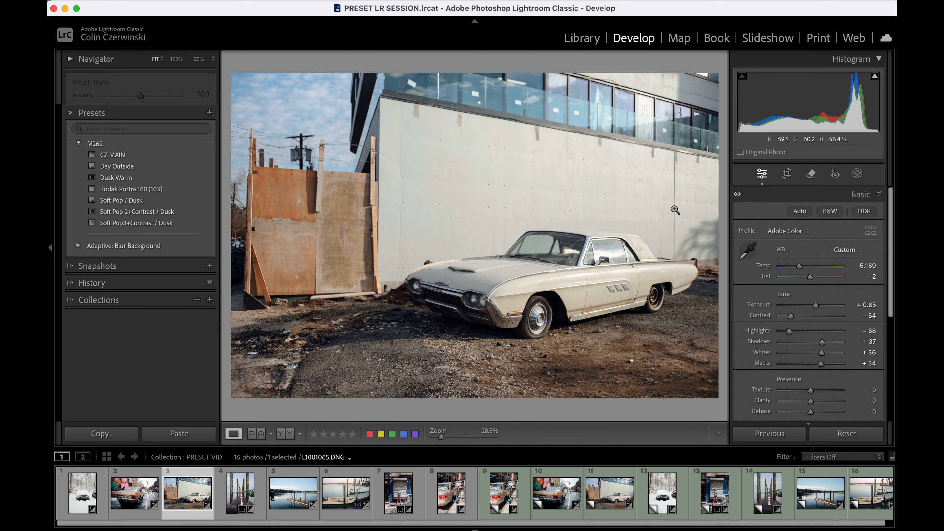
Go to the photo of the dock with wooden posts and compare it with its unedited version.
key(Right)
key(backslash)
key(backslash)
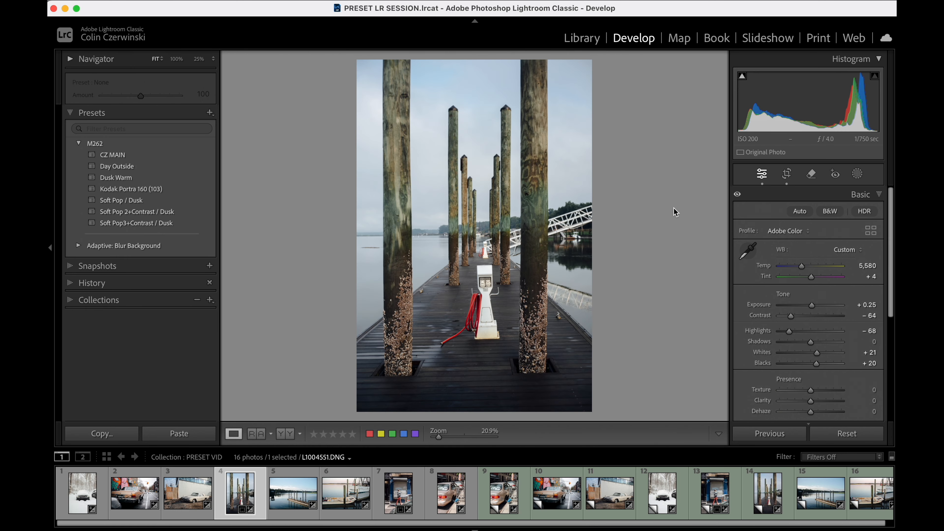
Go to the photo of people fishing from the lake dock and compare it with its unedited version.
key(Right)
key(backslash)
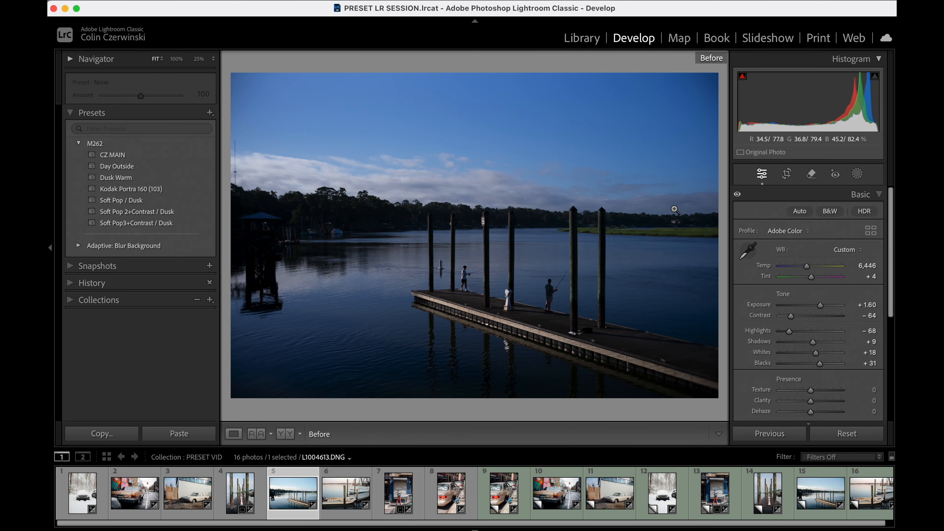
key(backslash)
Go to the photo of the boats moored by the wooden posts and compare it with its unedited version.
key(Right)
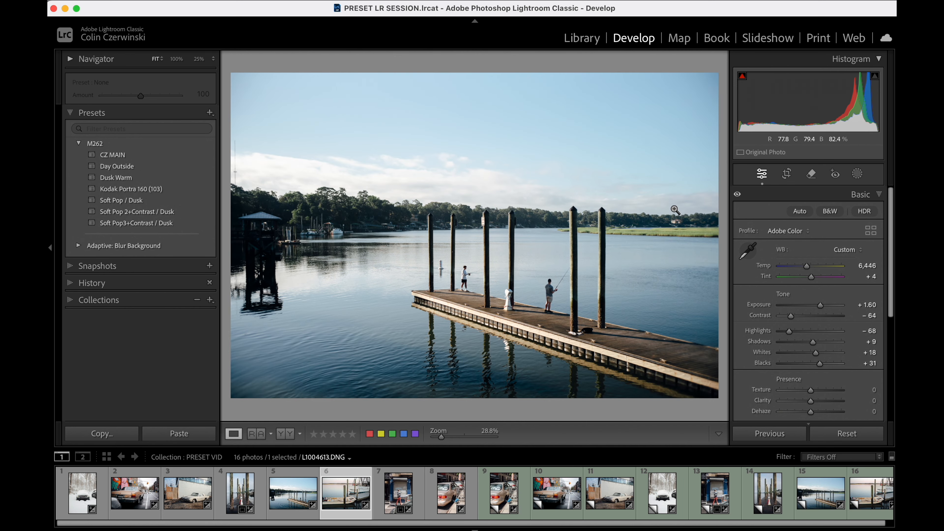
key(backslash)
key(backslash)
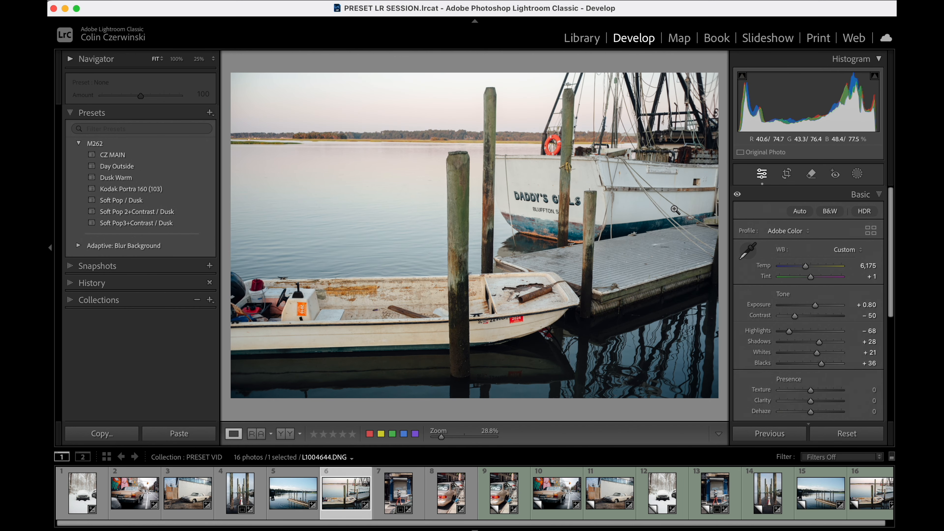
Go to the photo of the man walking past the roller shutter and compare it with its unedited version.
key(Right)
key(backslash)
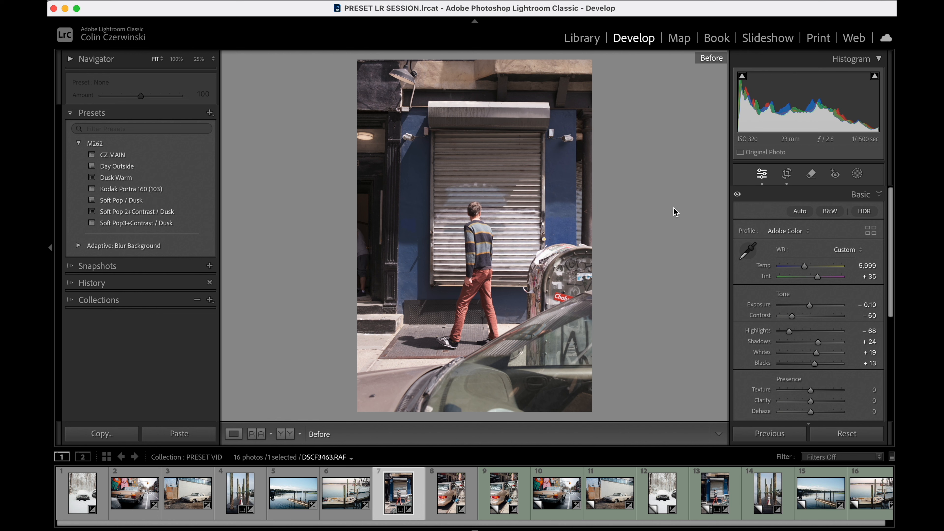
key(backslash)
Go to the photo of the tan sedan beside the shopping cart and compare it with its unedited version.
key(Right)
key(backslash)
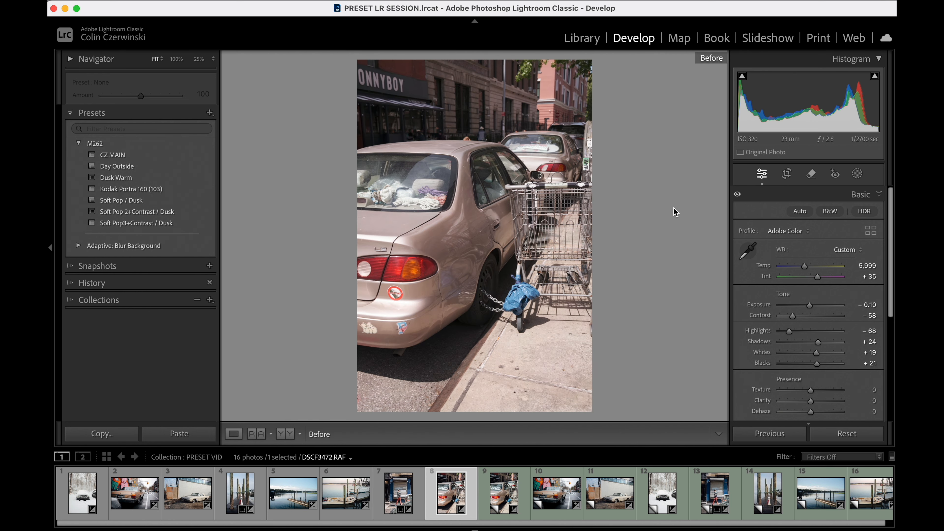
key(backslash)
key(backslash)
key(backslash)
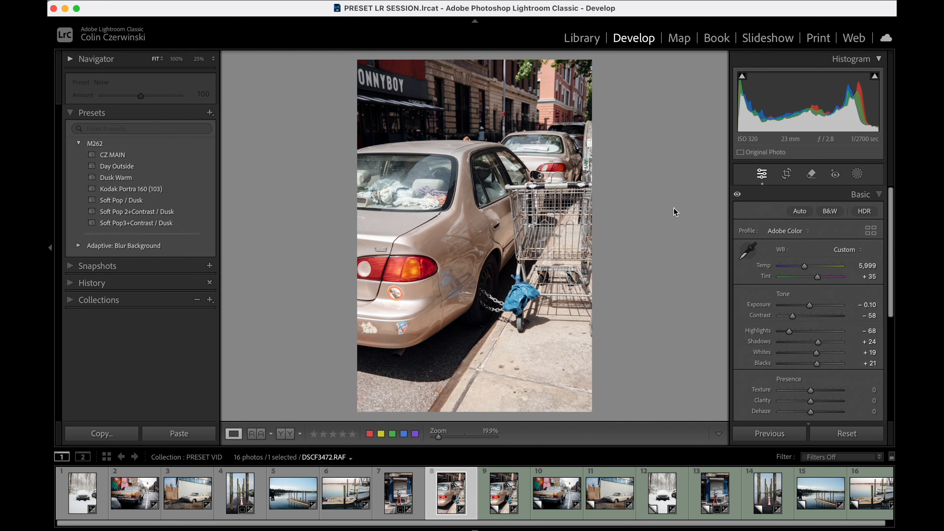